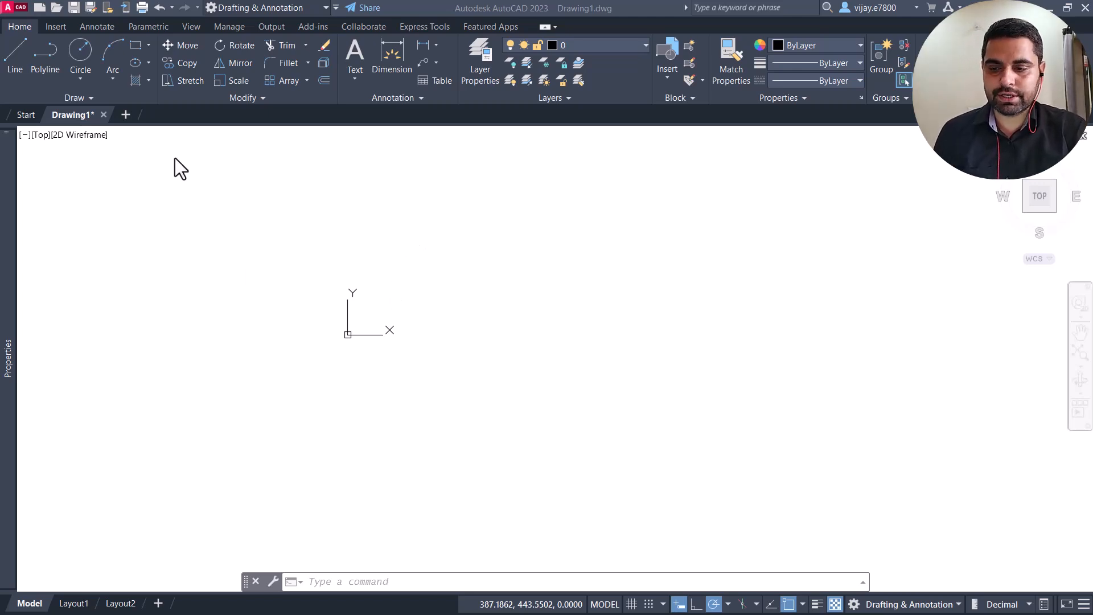
# Step: Draw a circle of radius 15 centred on the origin (0,0)
pyautogui.click(79, 55)
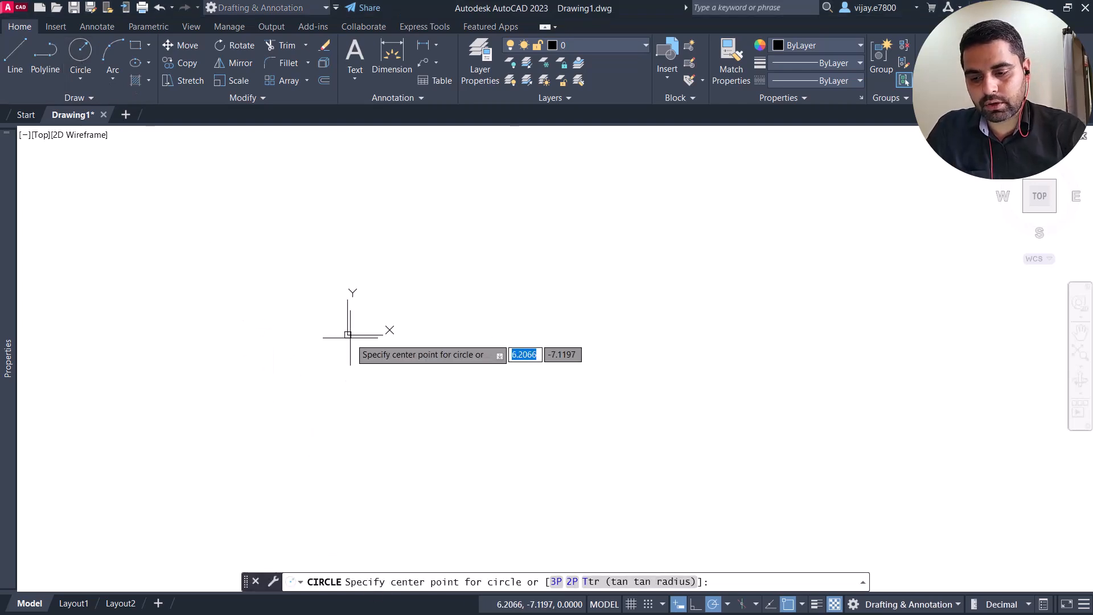
pyautogui.write('0')
pyautogui.press('Tab')
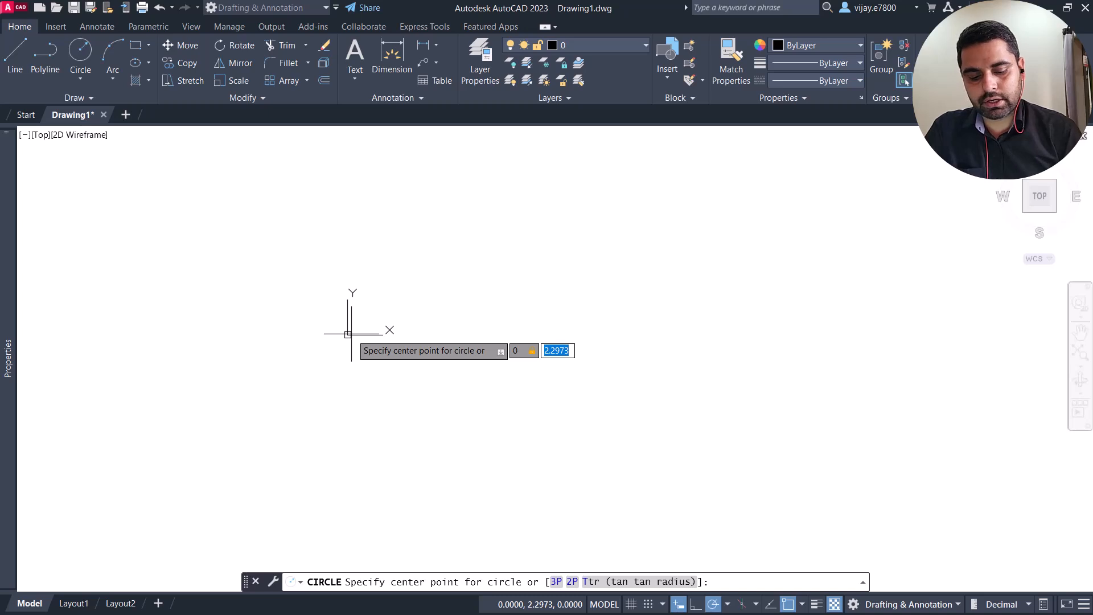
pyautogui.write('0')
pyautogui.press('Return')
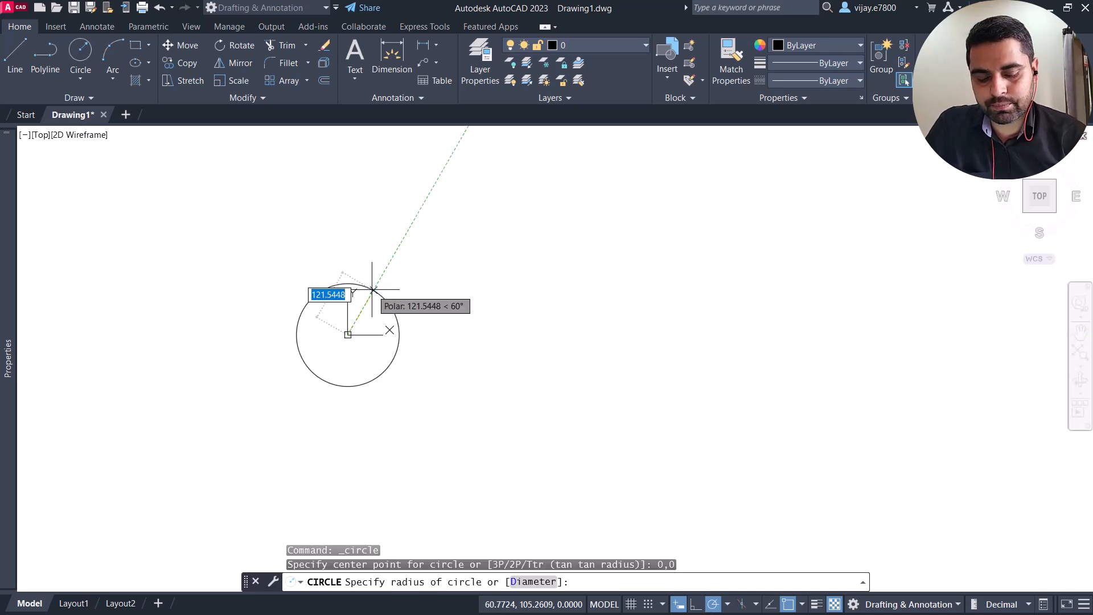
pyautogui.write('15')
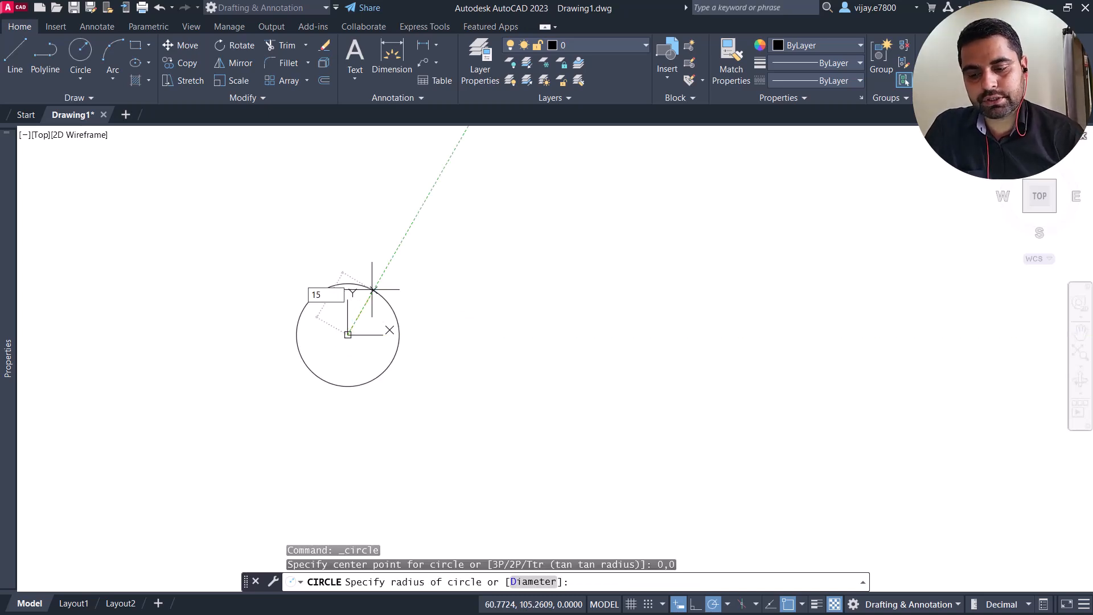
pyautogui.press('Return')
# Step: Set the drawing's insertion scale units to Millimeters
pyautogui.scroll(2, 339, 394)
pyautogui.scroll(2, 356, 310)
pyautogui.moveTo(387, 287); pyautogui.dragTo(493, 324, button='middle')
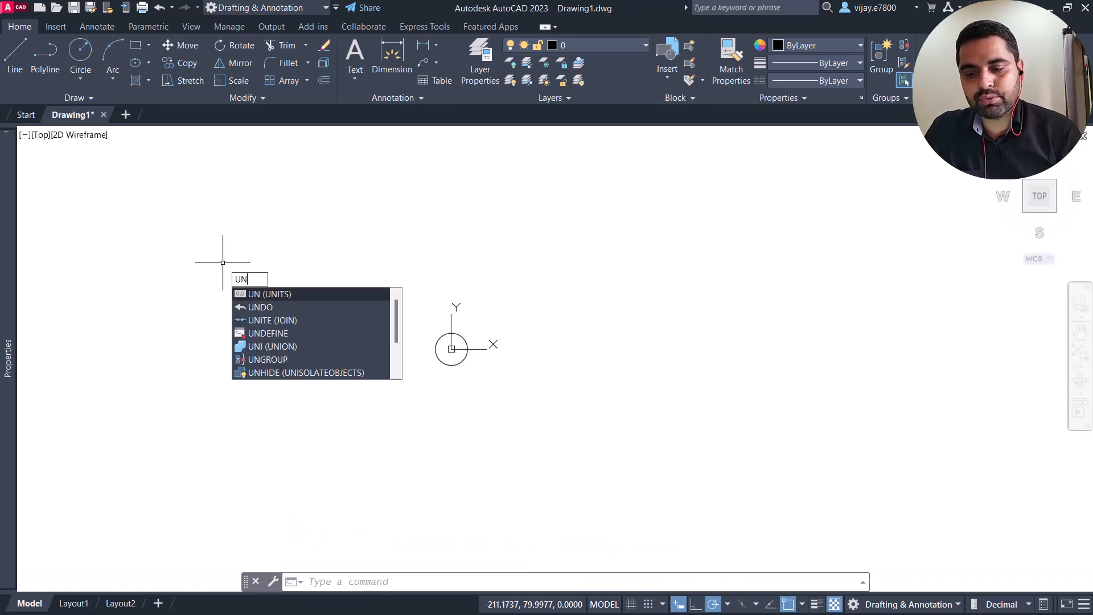
pyautogui.press('Return')
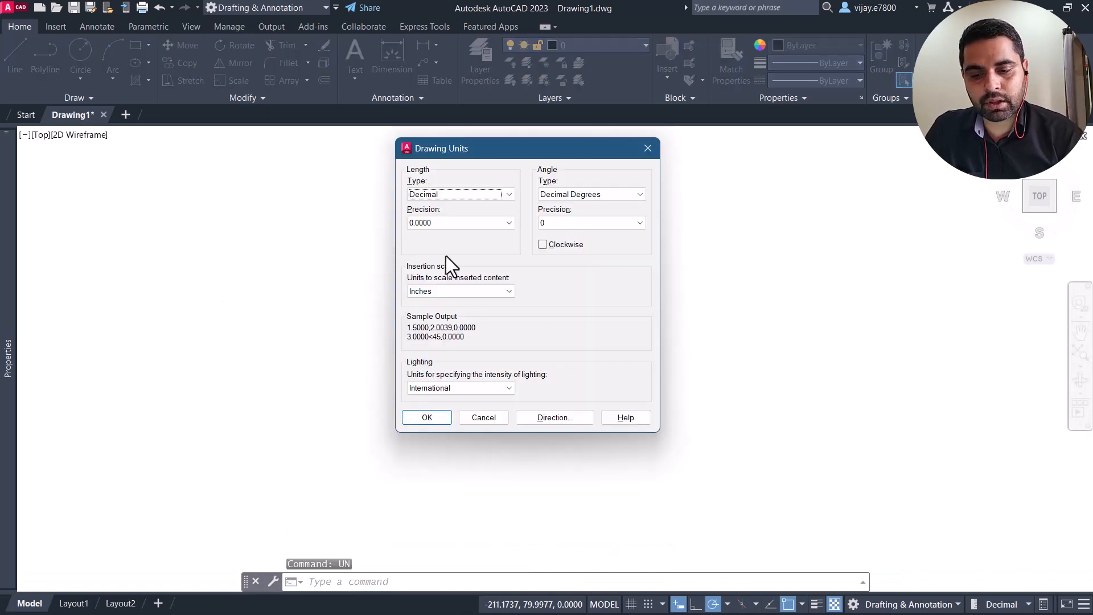
pyautogui.click(467, 291)
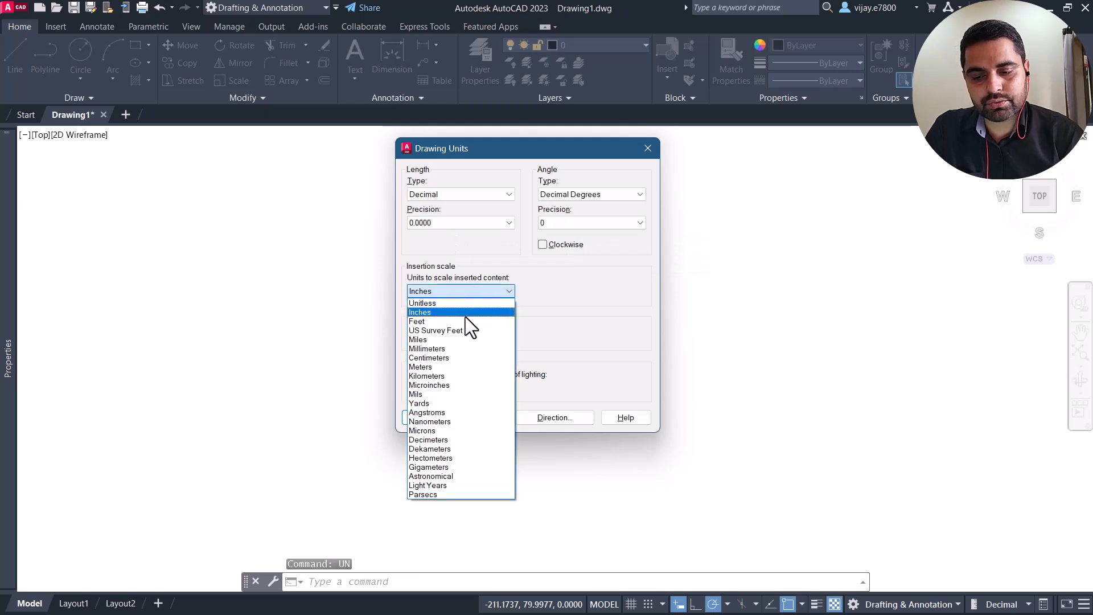
pyautogui.click(452, 349)
pyautogui.click(420, 418)
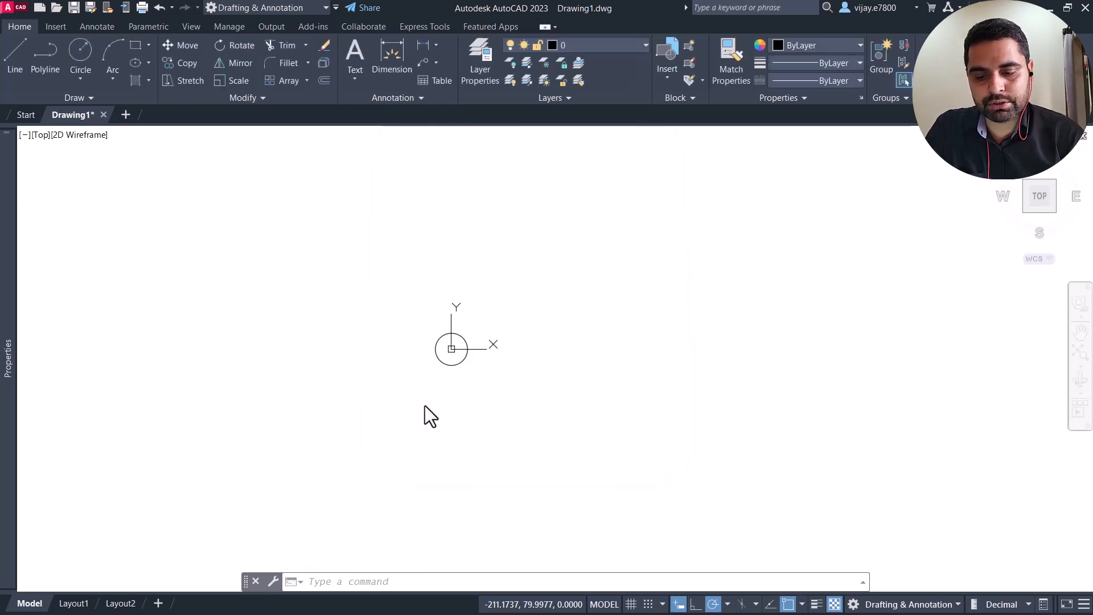
# Step: Draw a circle of radius 50 centred on the origin, concentric with the small circle
pyautogui.scroll(6, 455, 348)
pyautogui.scroll(-2, 434, 349)
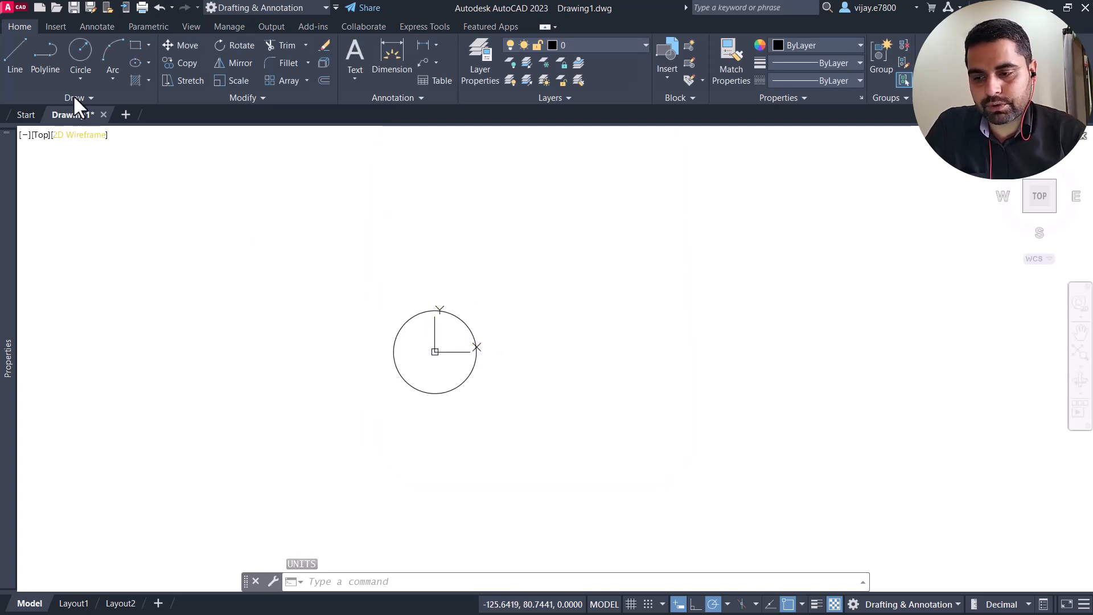
pyautogui.click(78, 54)
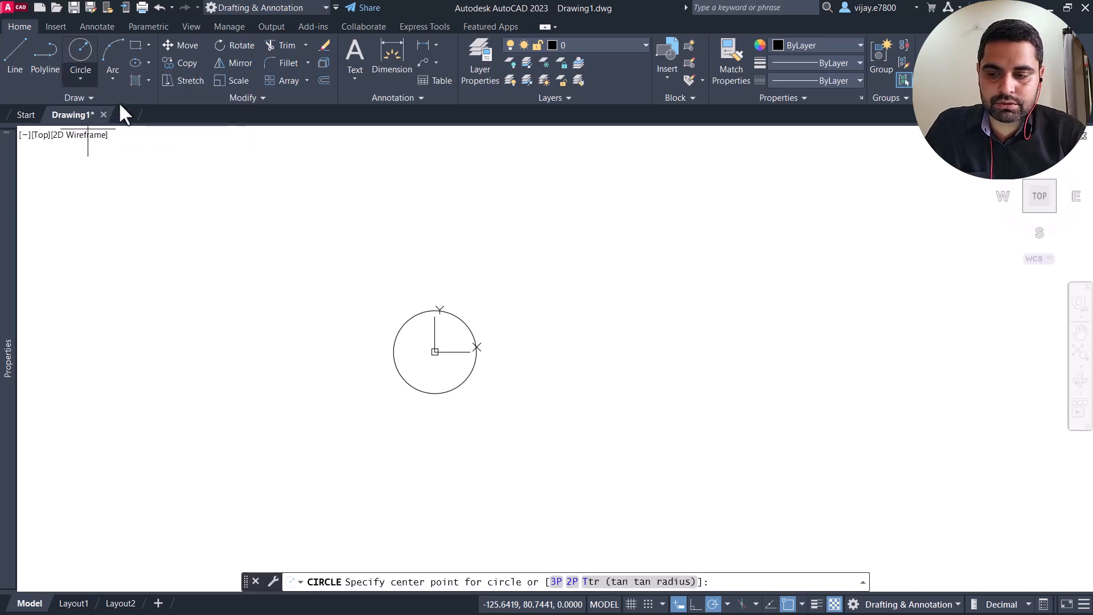
pyautogui.click(435, 352)
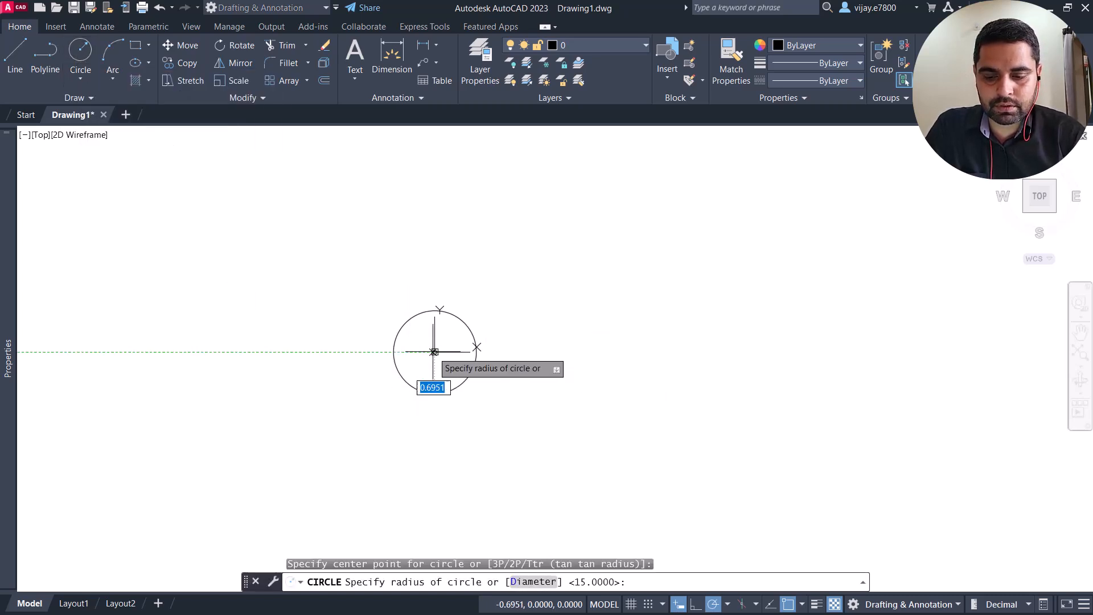
pyautogui.write('50')
pyautogui.press('Return')
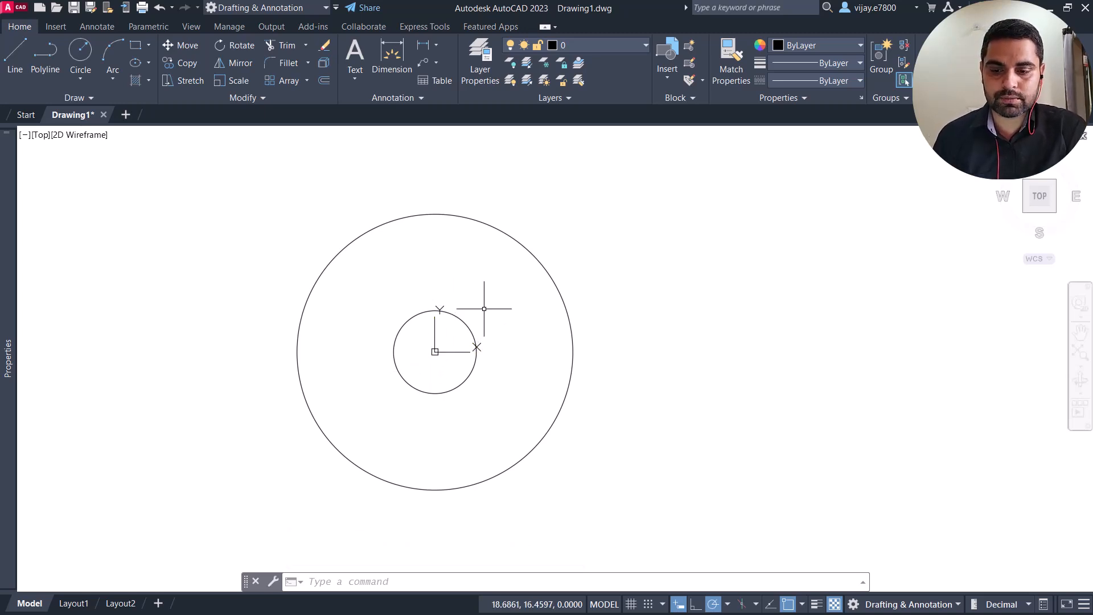
# Step: Draw a concentric circle of radius 32.5 between the two existing circles
pyautogui.click(80, 55)
pyautogui.click(434, 351)
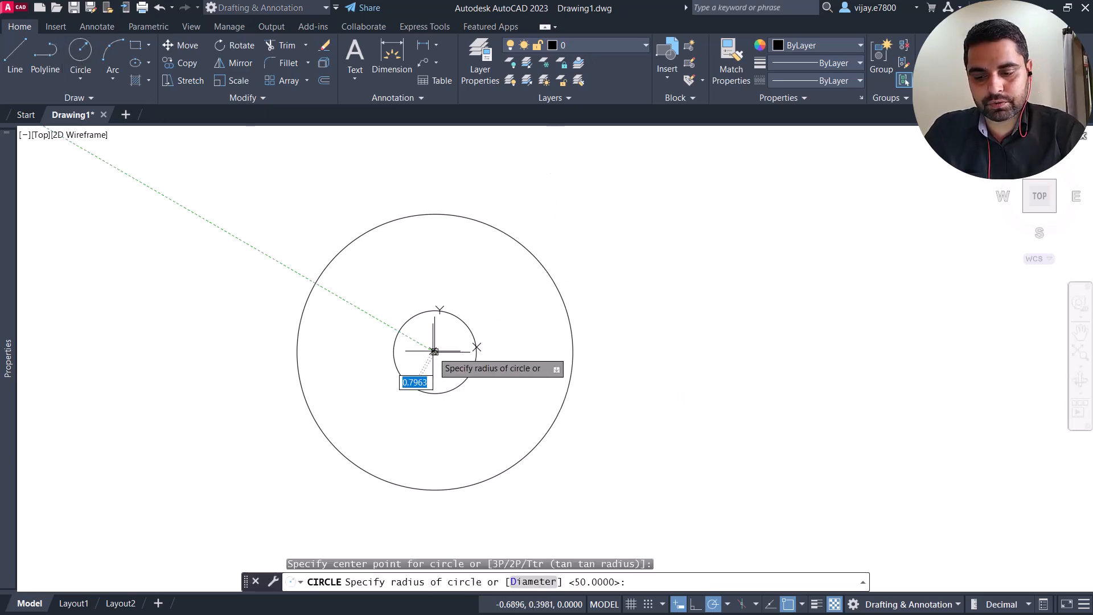
pyautogui.write('32.5')
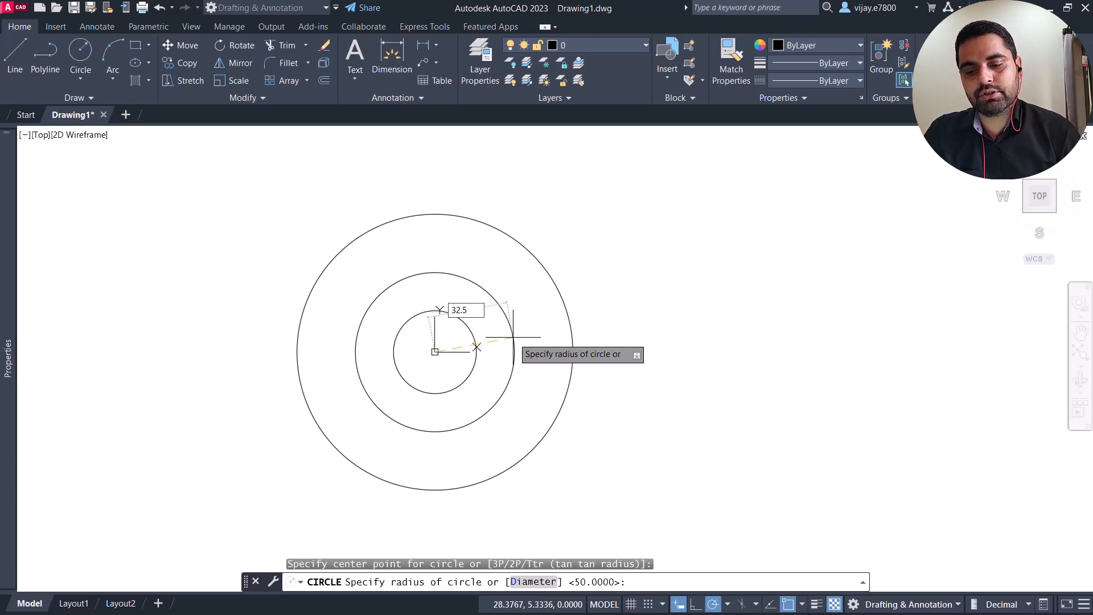
pyautogui.press('Return')
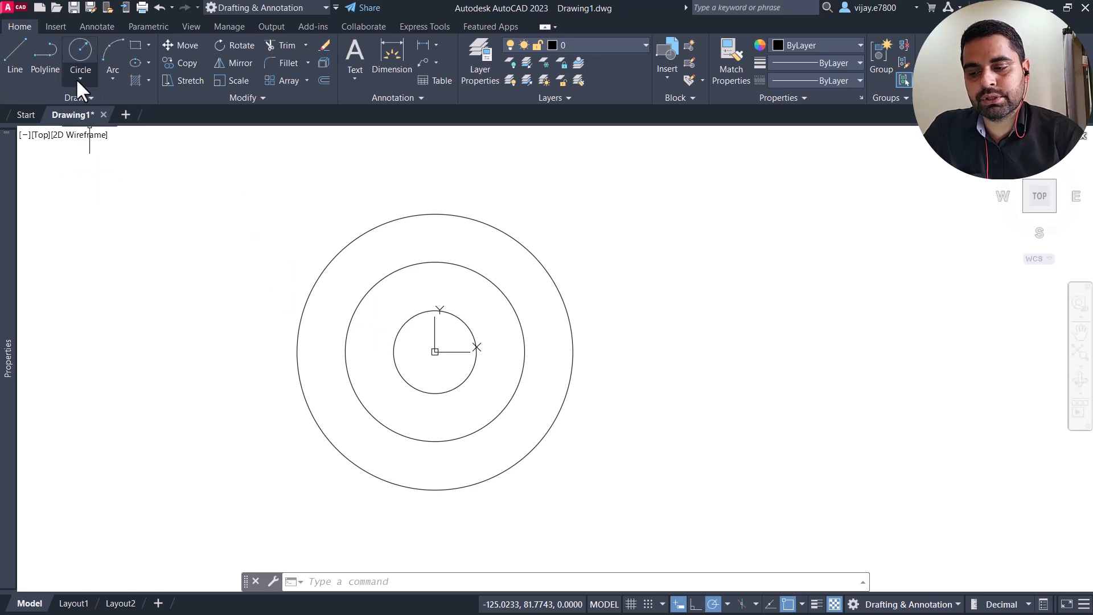
# Step: Draw a horizontal line from the common centre to the right quadrant of the 32.5 radius circle
pyautogui.click(17, 62)
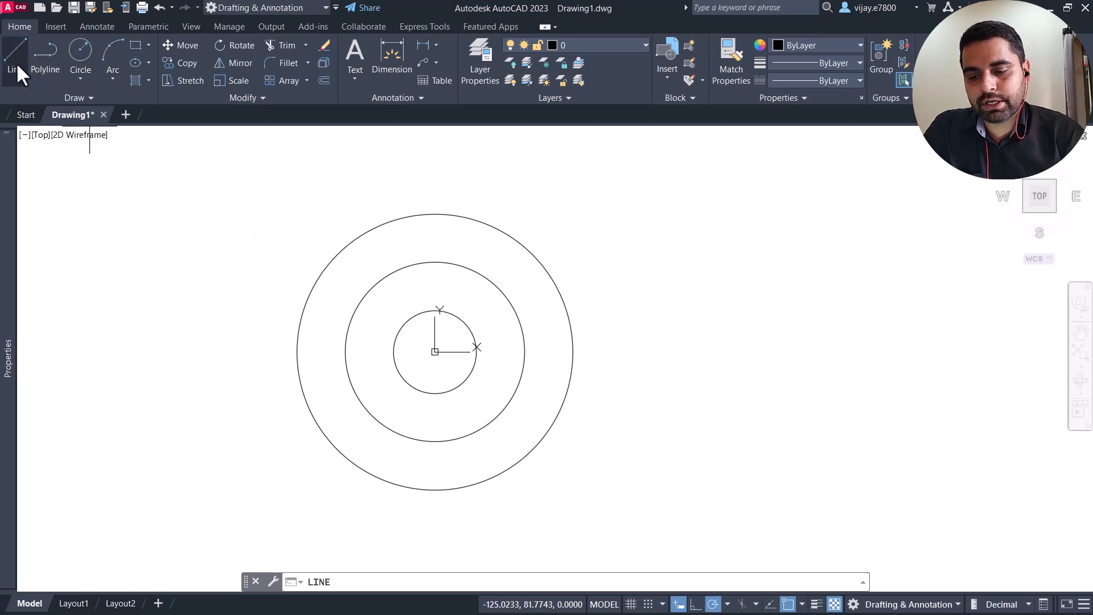
pyautogui.click(435, 352)
pyautogui.click(522, 352)
pyautogui.rightClick(671, 294)
pyautogui.click(708, 303)
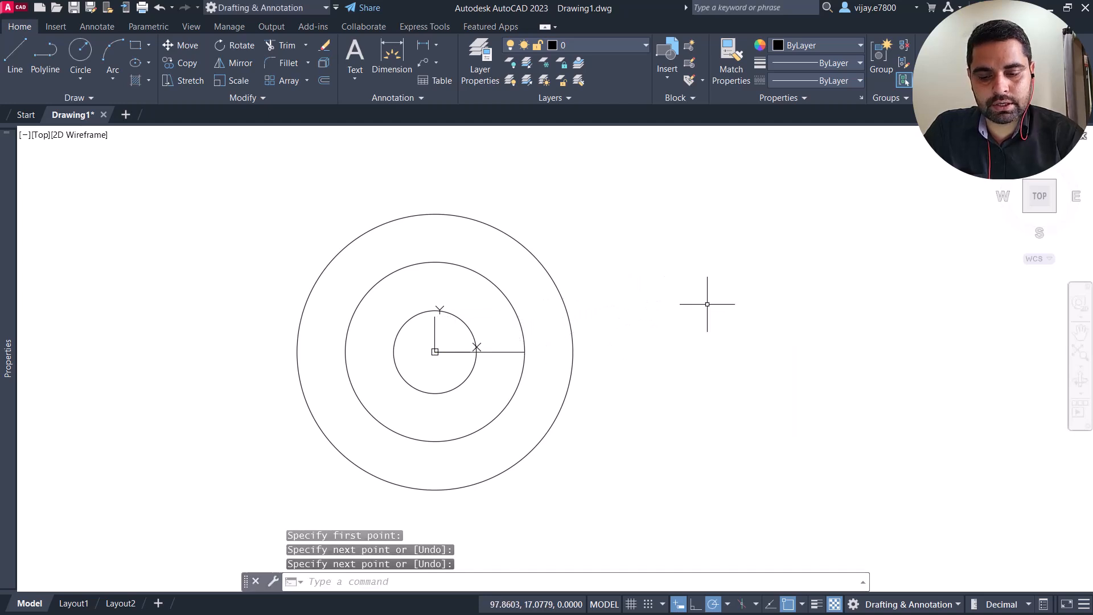
# Step: Draw a circle of radius 11 centred on the right end of the horizontal line
pyautogui.click(82, 54)
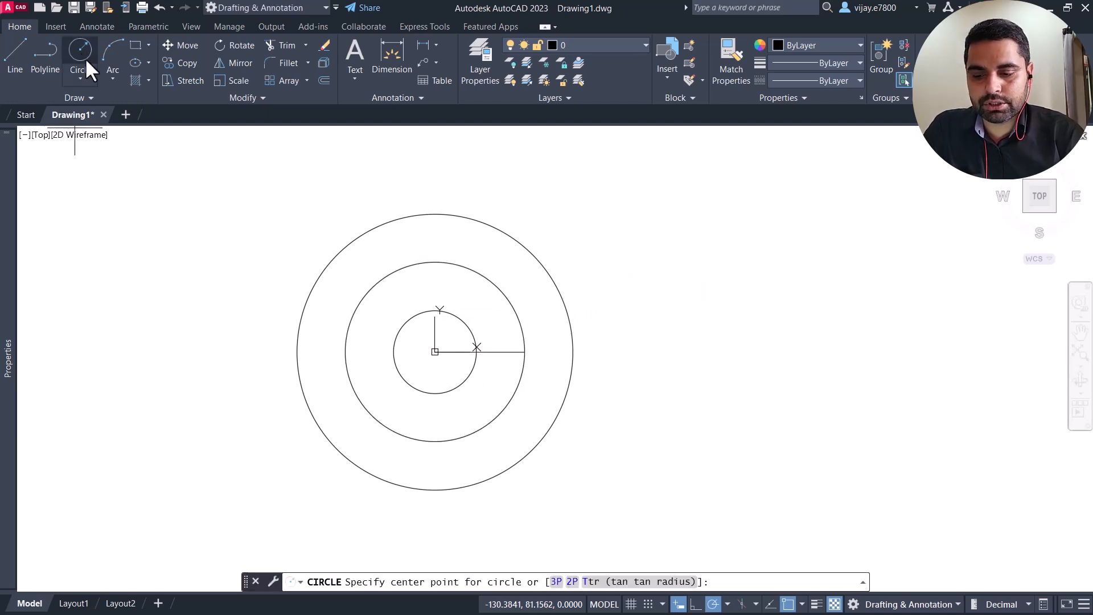
pyautogui.click(524, 352)
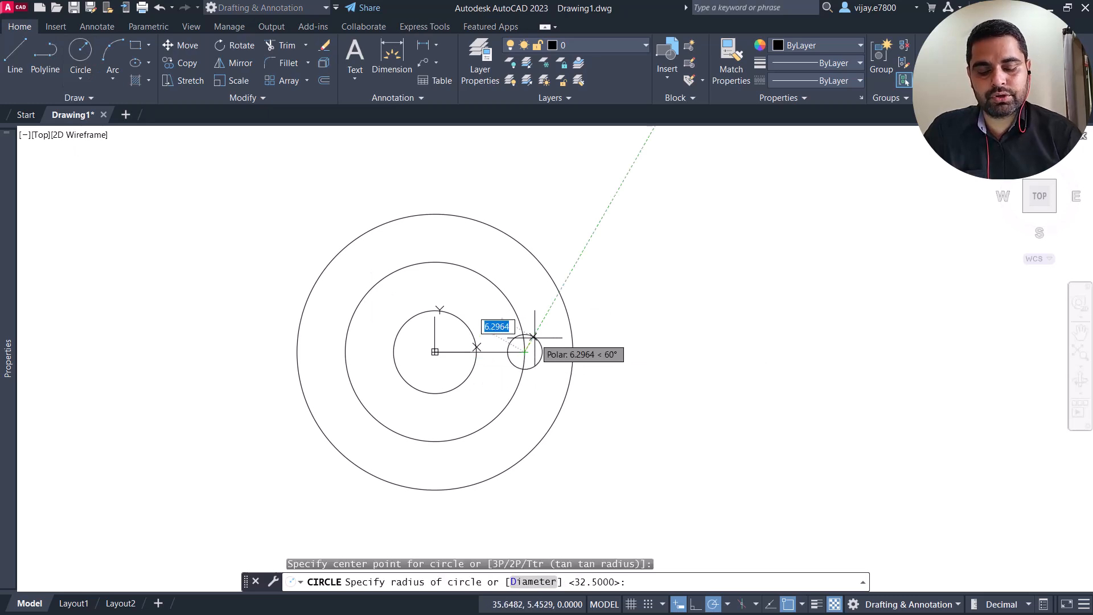
pyautogui.write('11')
pyautogui.press('Return')
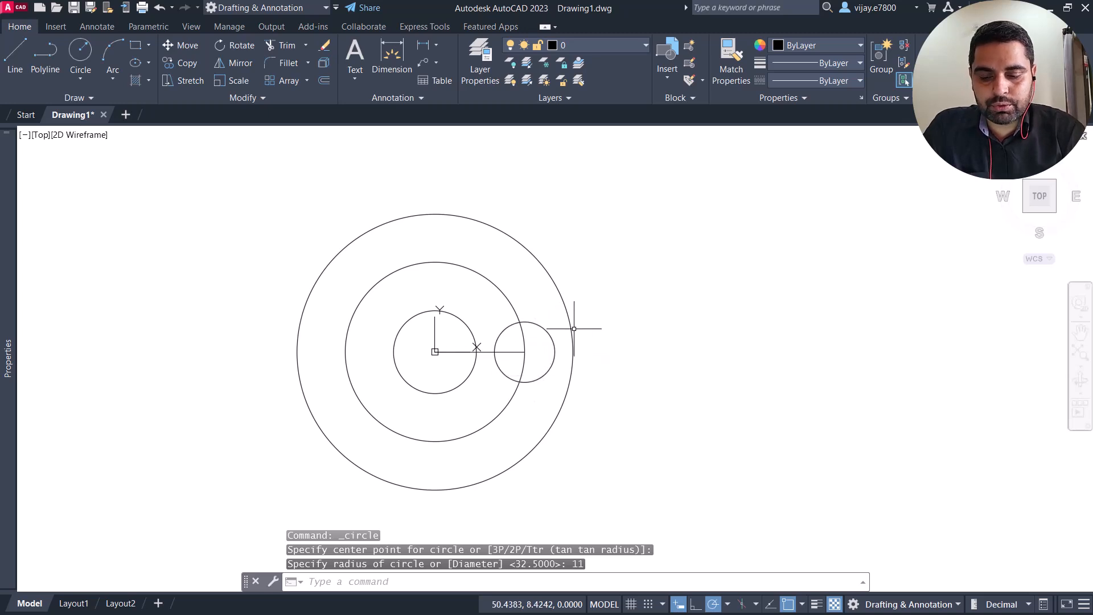
# Step: Create a polar array of the 11 radius circle around the common centre with 6 items over 360 degrees
pyautogui.click(560, 378)
pyautogui.click(545, 369)
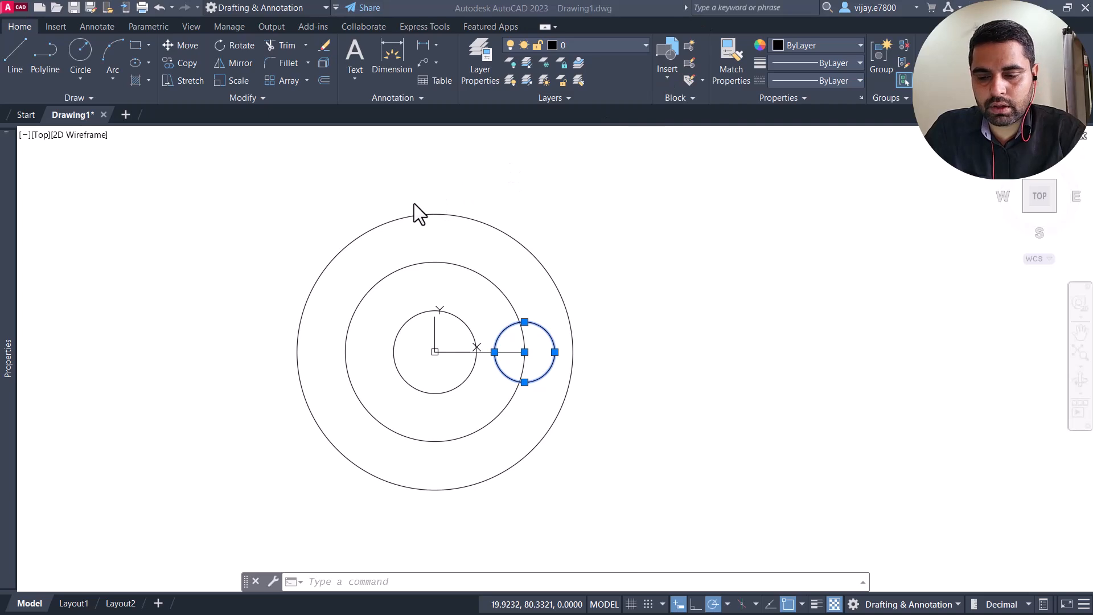
pyautogui.click(306, 80)
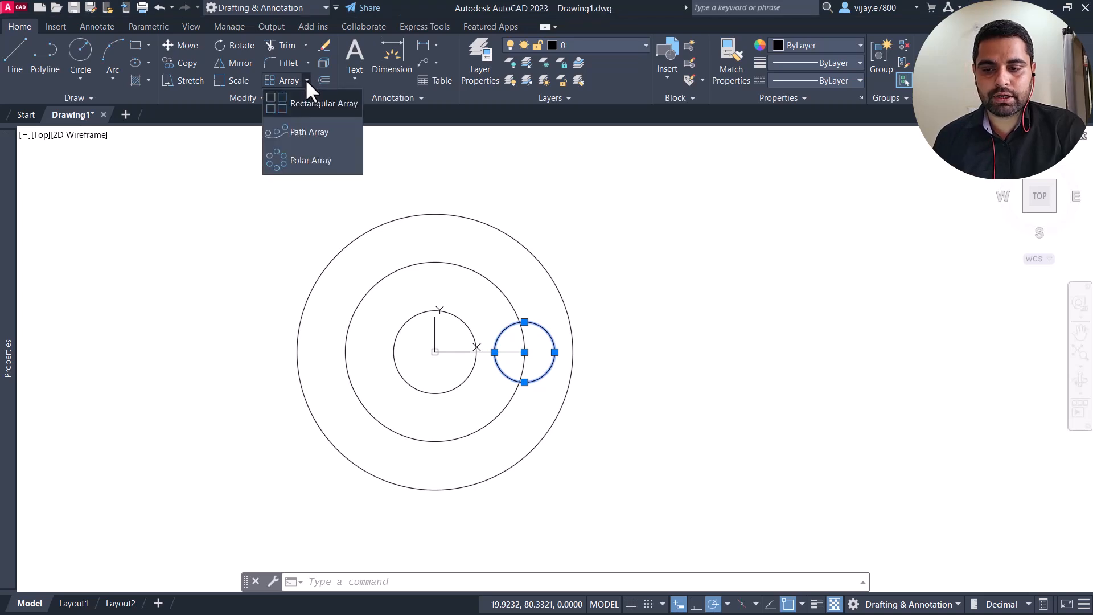
pyautogui.click(302, 161)
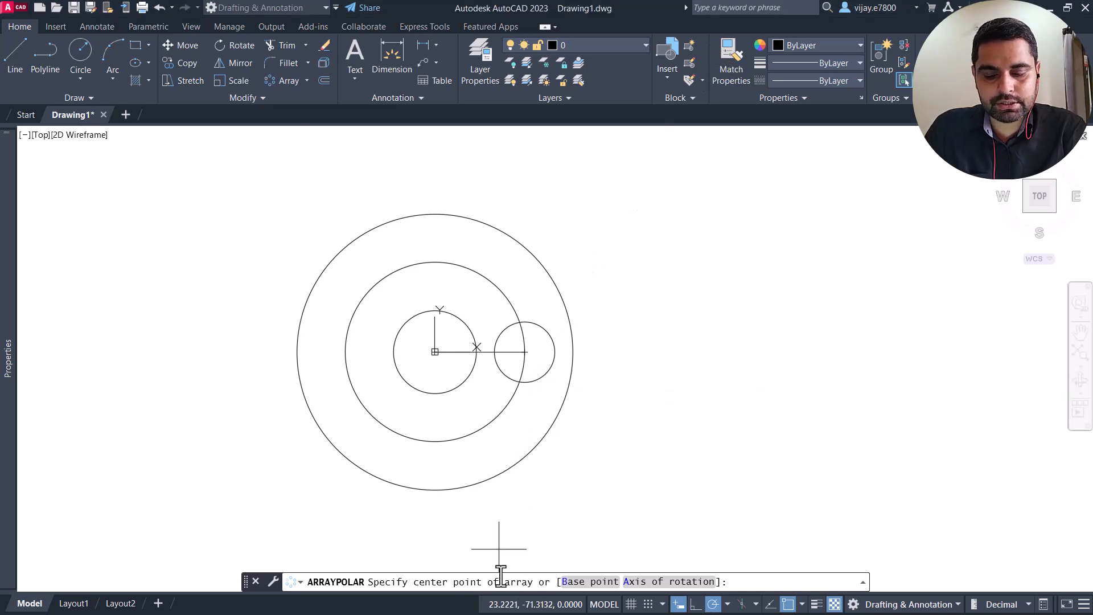
pyautogui.click(434, 352)
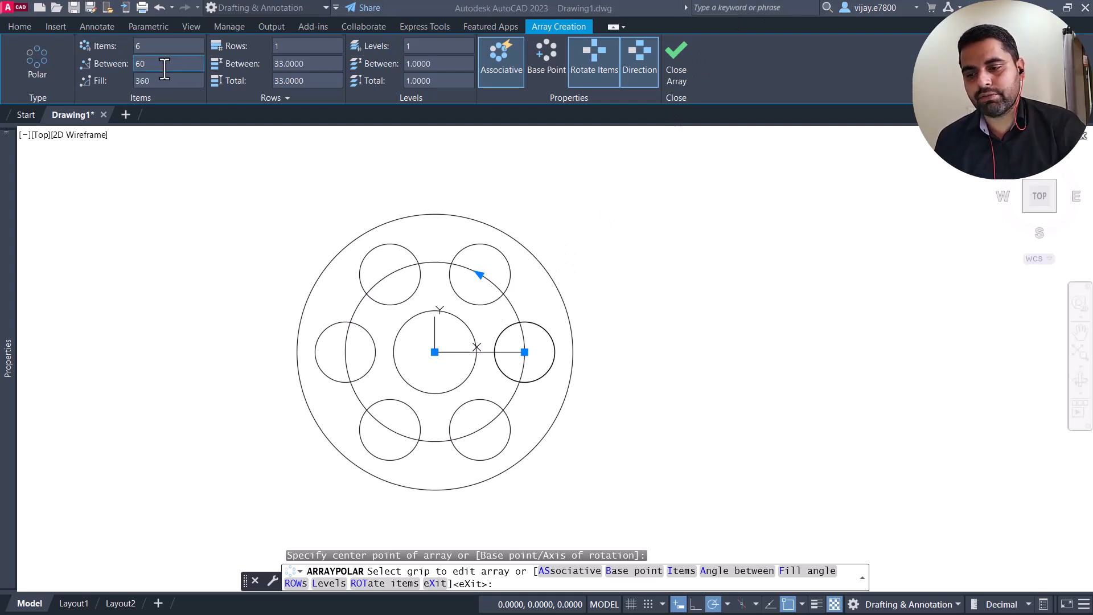
pyautogui.click(140, 48)
pyautogui.doubleClick(136, 45)
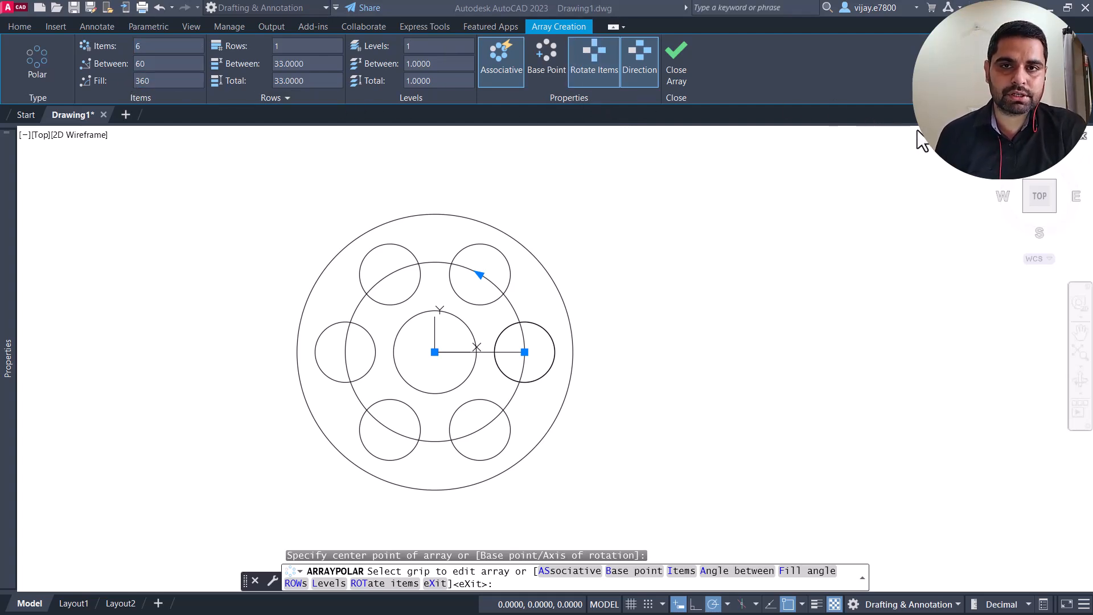
pyautogui.click(678, 69)
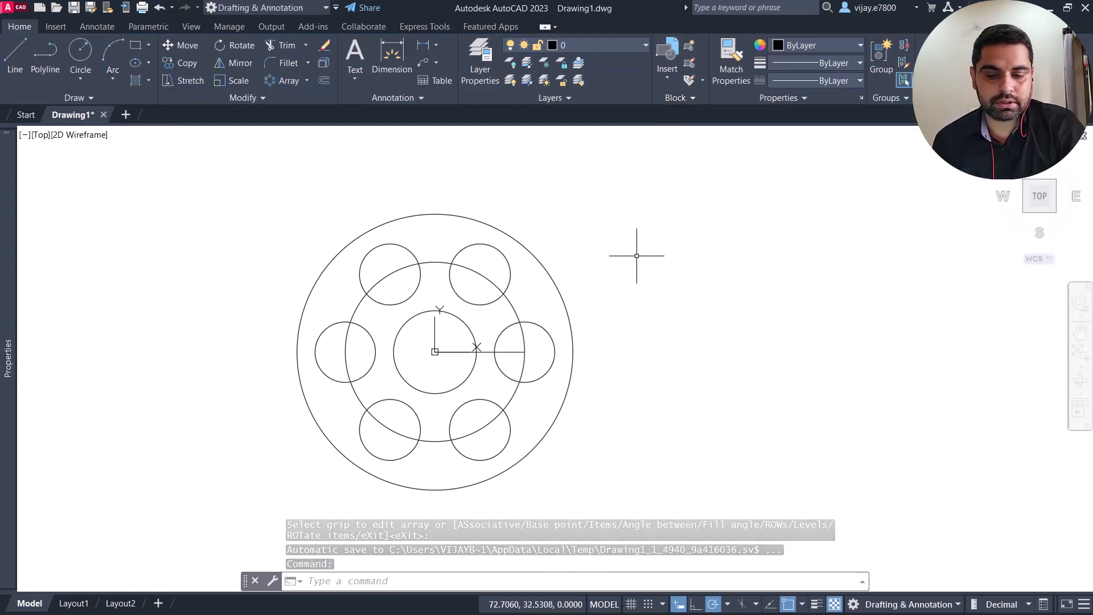
# Step: Draw a large circle of radius 130 centred on the common centre
pyautogui.click(77, 54)
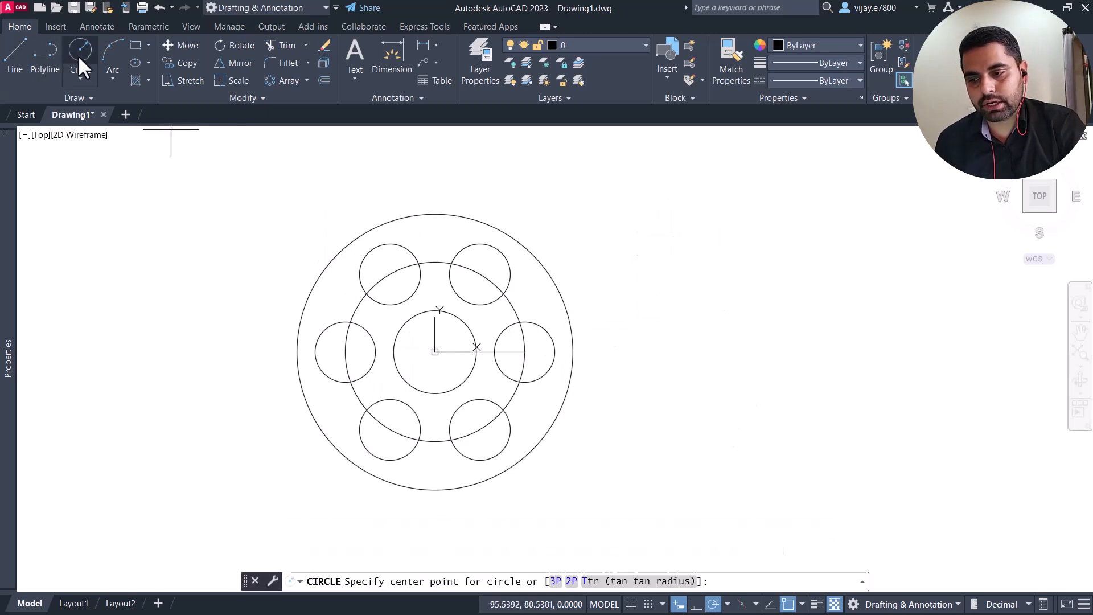
pyautogui.click(435, 352)
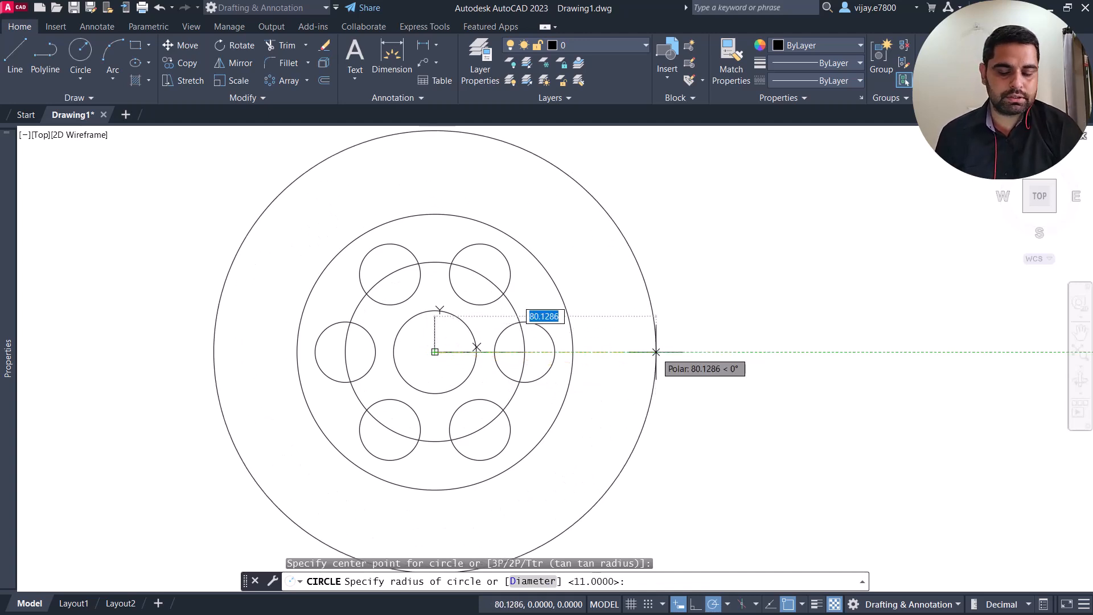
pyautogui.write('130')
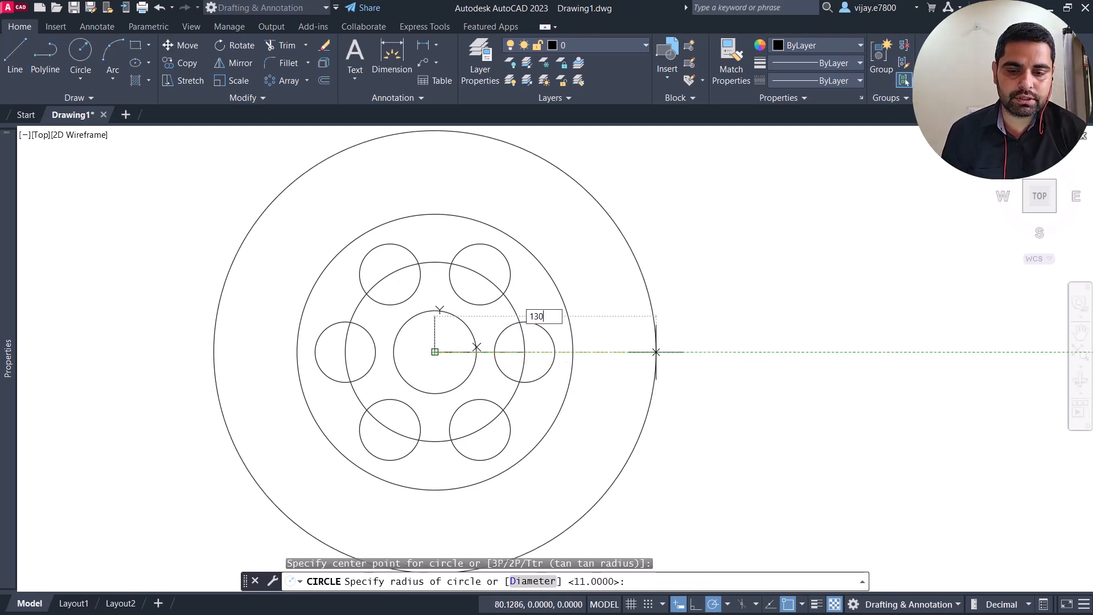
pyautogui.press('Return')
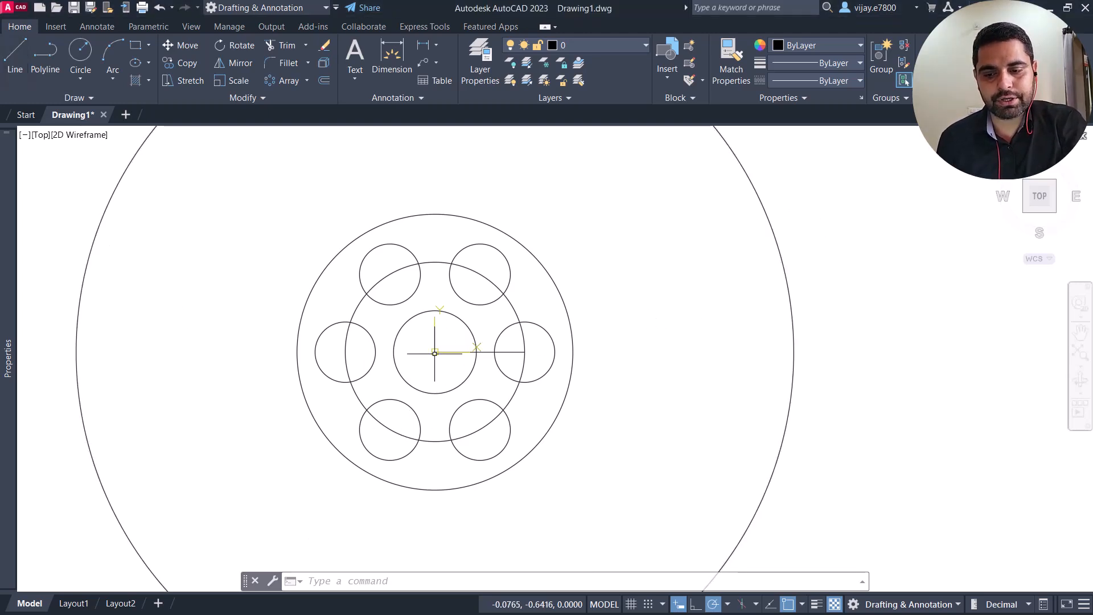
# Step: Draw a line about 143 mm long from the common centre at 37 degrees, ending beyond the 130 radius circle
pyautogui.click(14, 56)
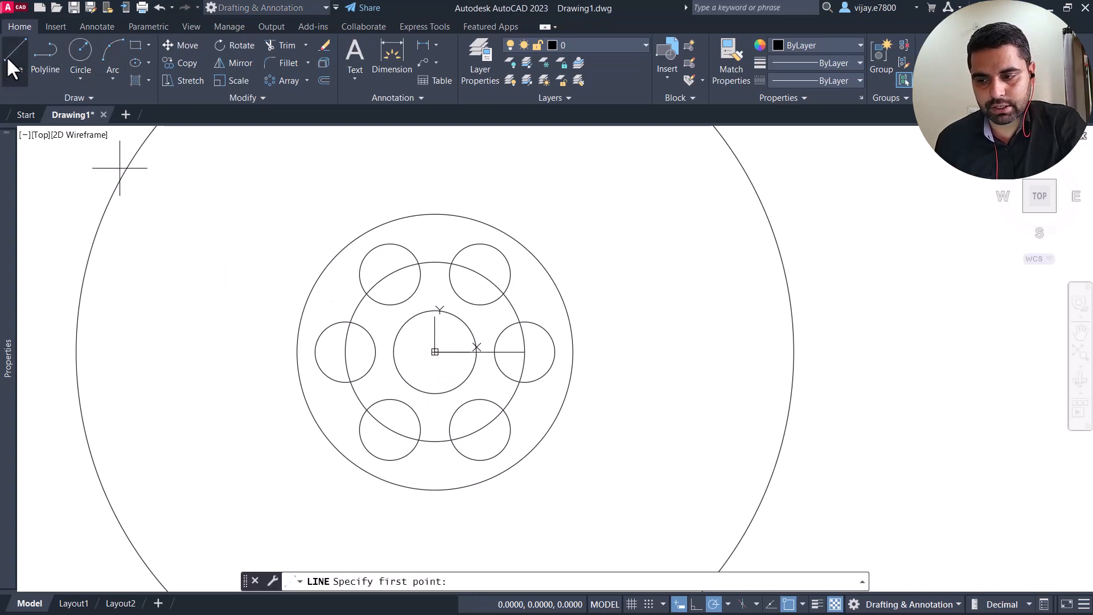
pyautogui.click(434, 352)
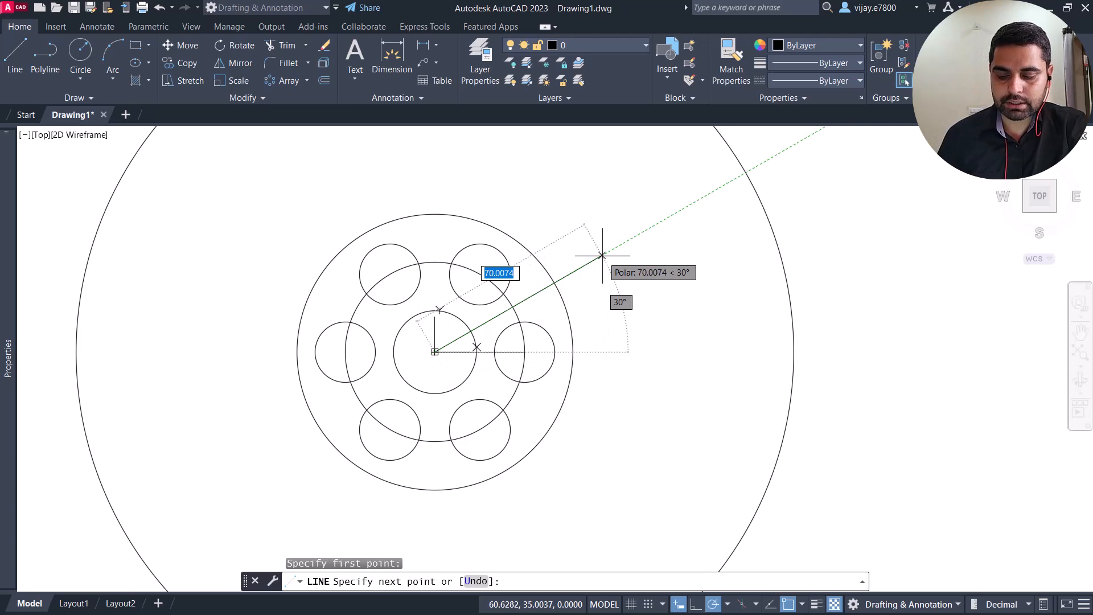
pyautogui.write('<')
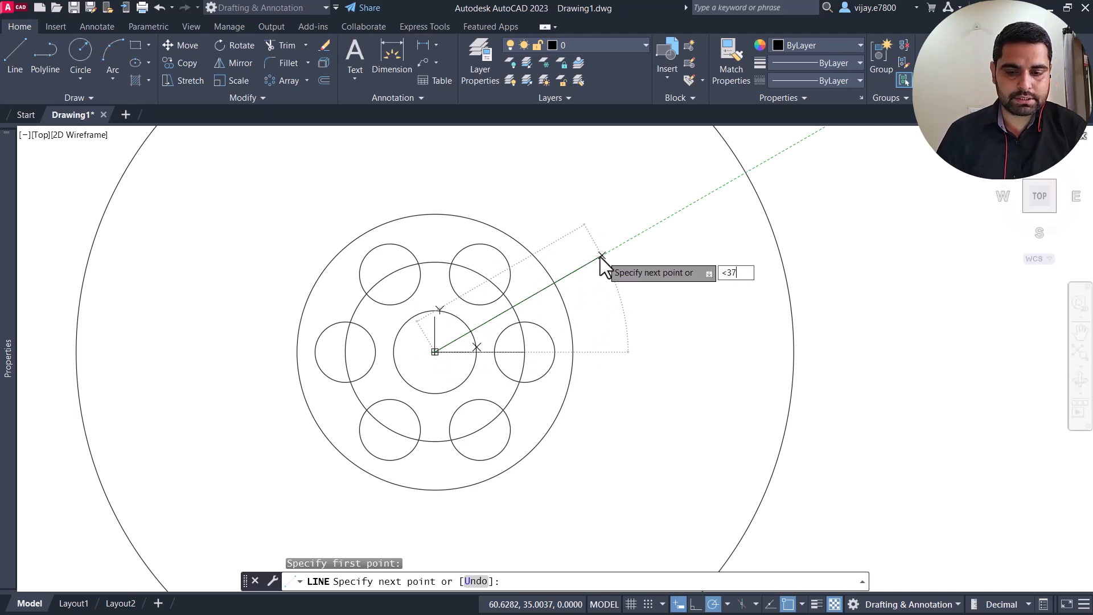
pyautogui.write('37')
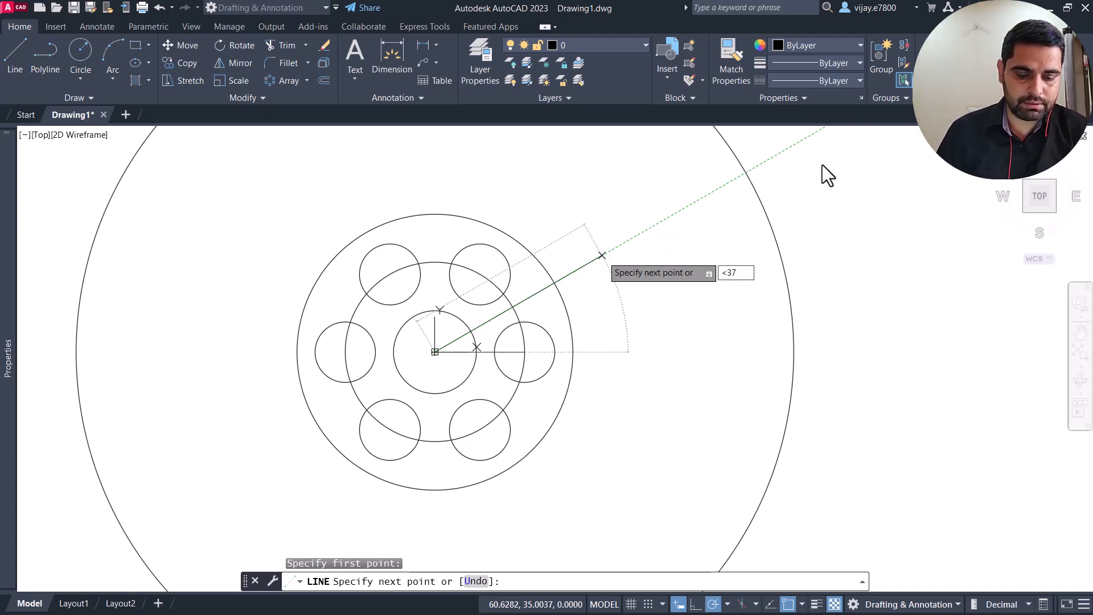
pyautogui.press('Return')
pyautogui.scroll(-4, 718, 179)
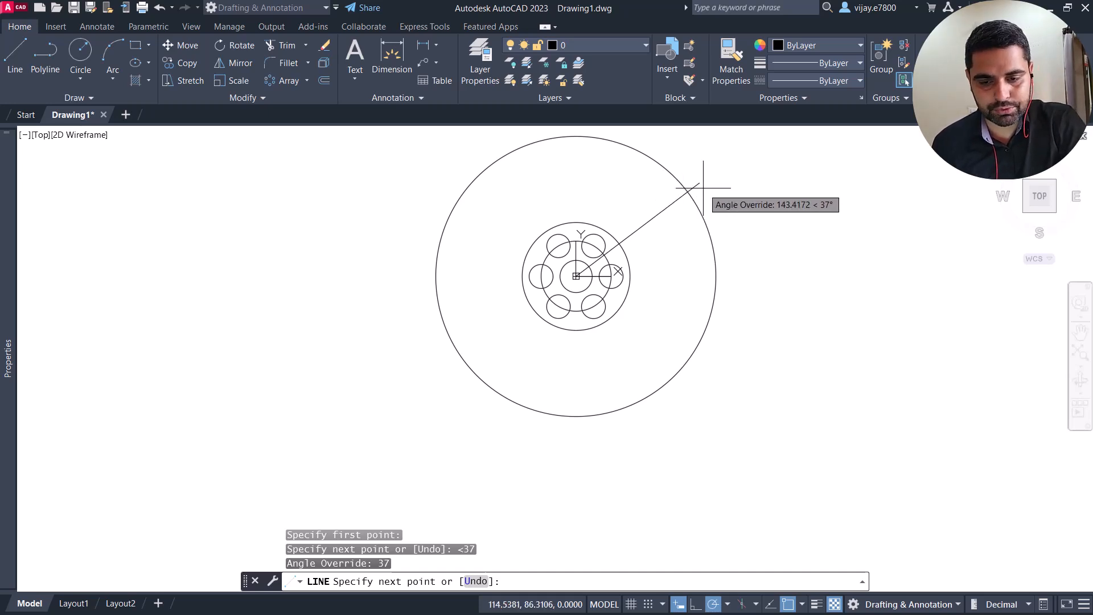
pyautogui.click(704, 187)
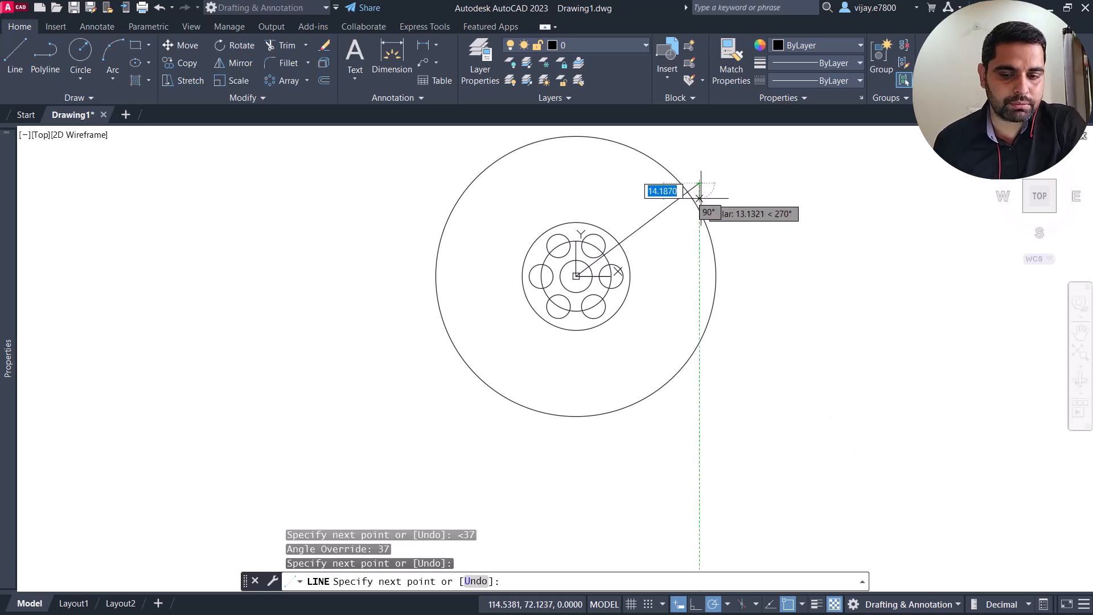
pyautogui.rightClick(750, 192)
pyautogui.click(783, 197)
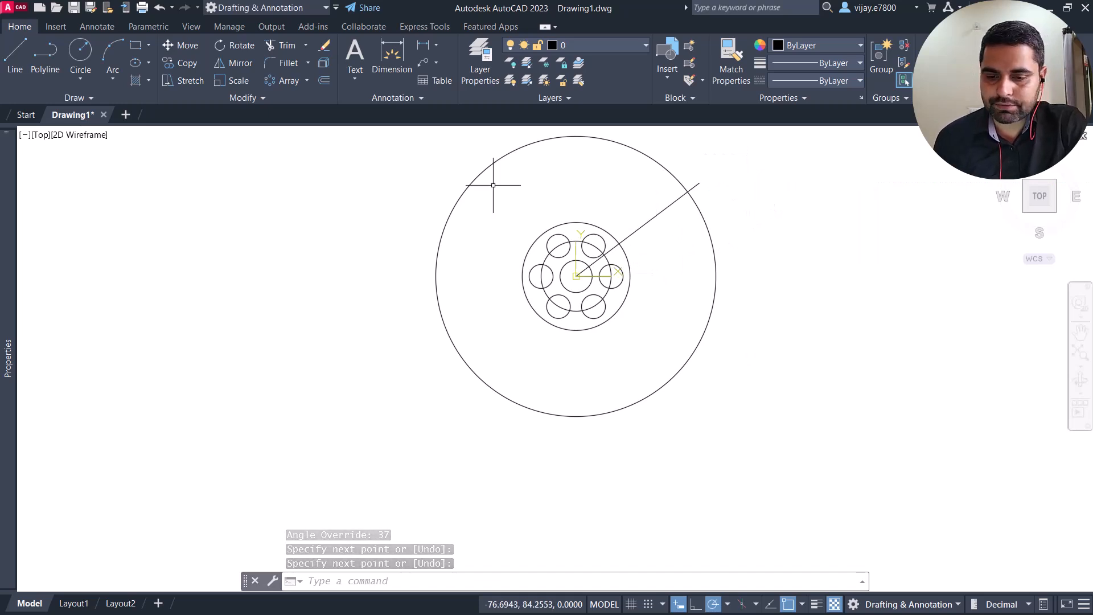
# Step: Draw a line from the common centre at -37 degrees, ending beyond the 130 radius circle
pyautogui.click(13, 60)
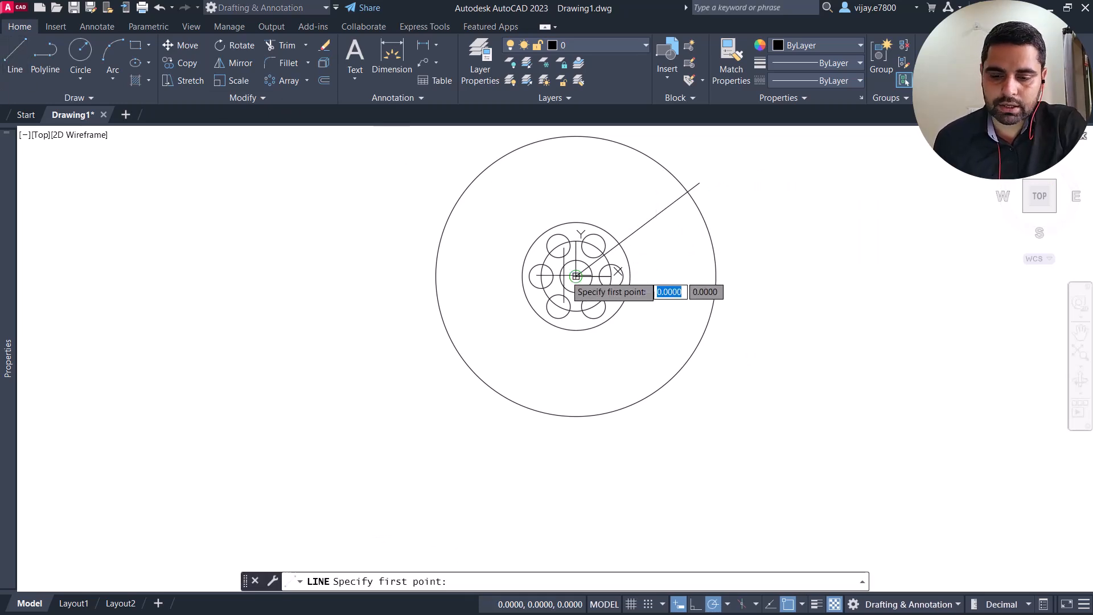
pyautogui.click(576, 276)
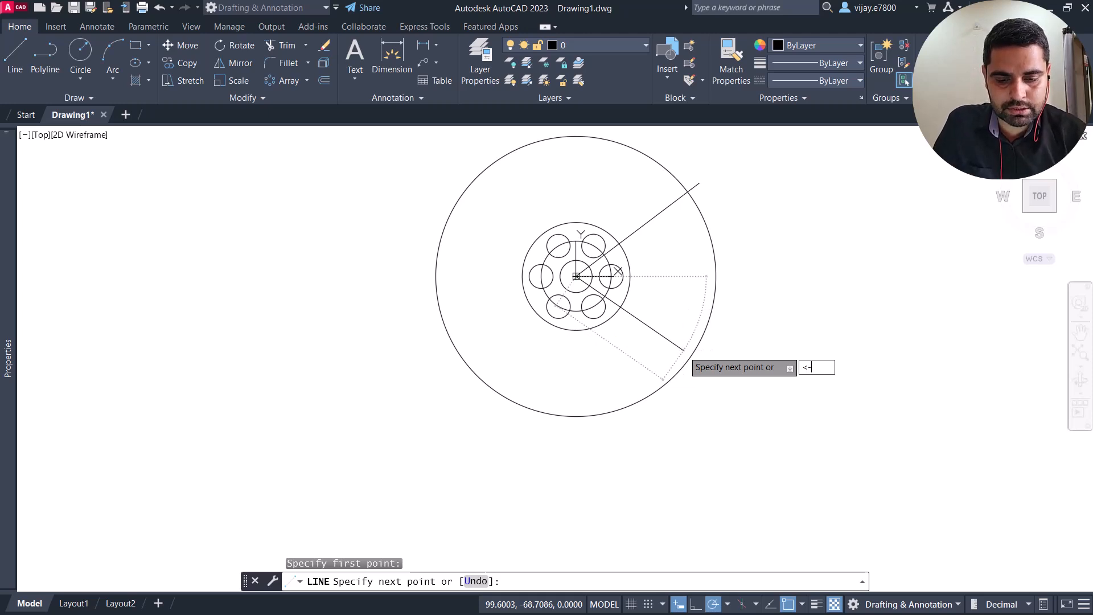
pyautogui.press('Return')
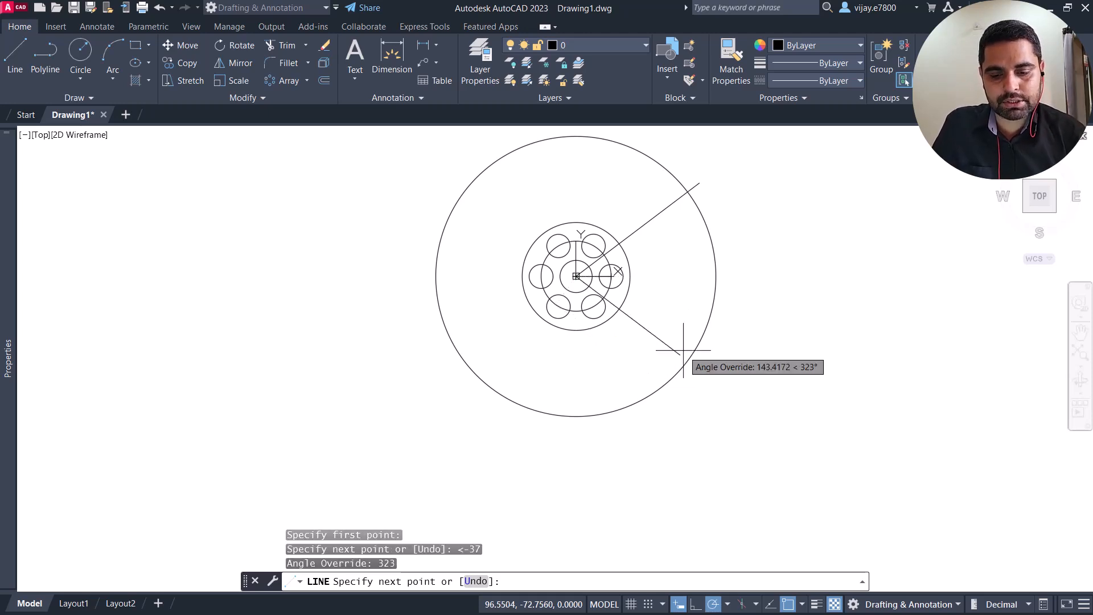
pyautogui.click(715, 381)
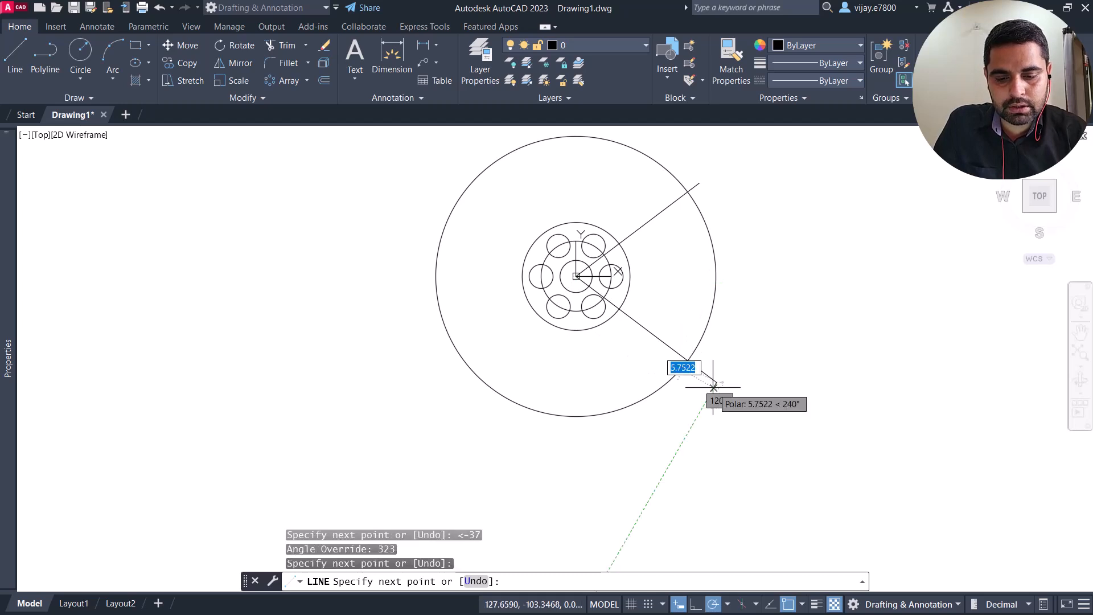
pyautogui.rightClick(869, 424)
pyautogui.click(888, 431)
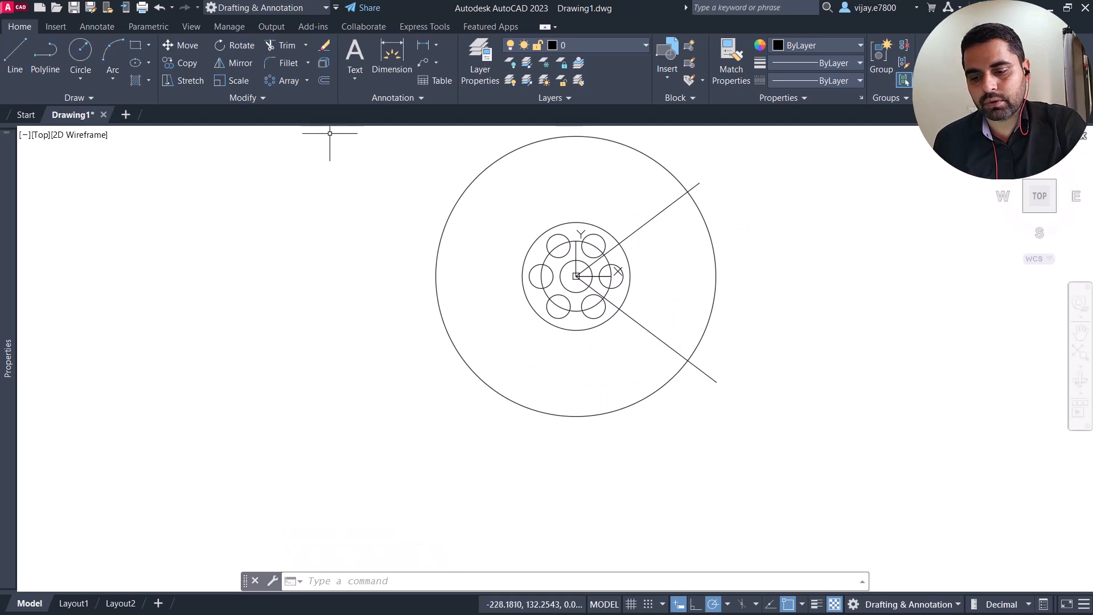
# Step: Trim the 130 radius circle to the arc between the two angled lines and offset that arc 5 mm outward and inward
pyautogui.click(278, 41)
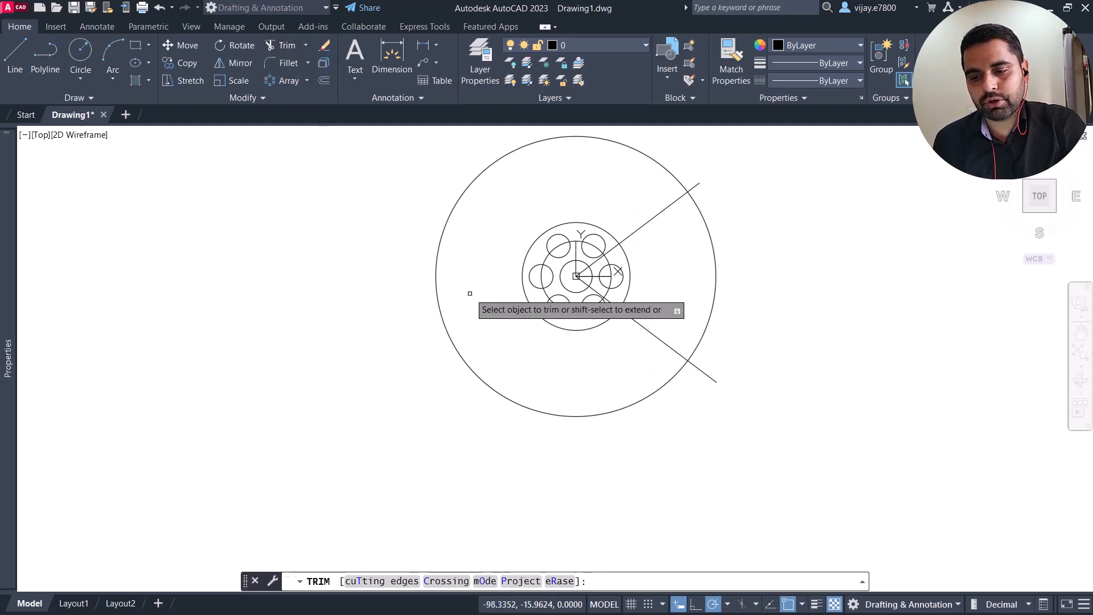
pyautogui.click(435, 279)
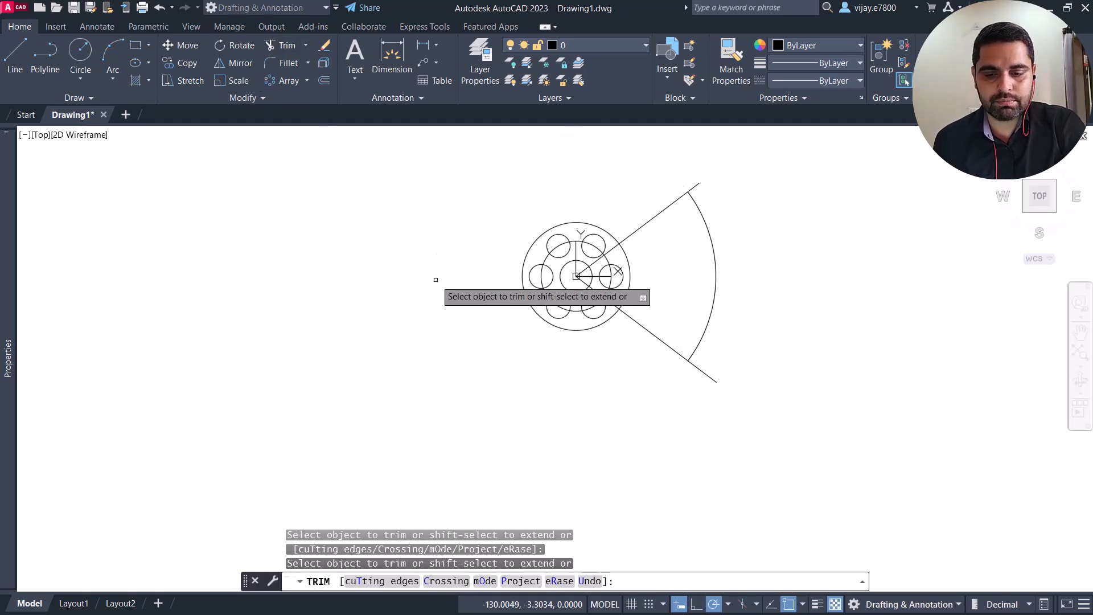
pyautogui.click(321, 81)
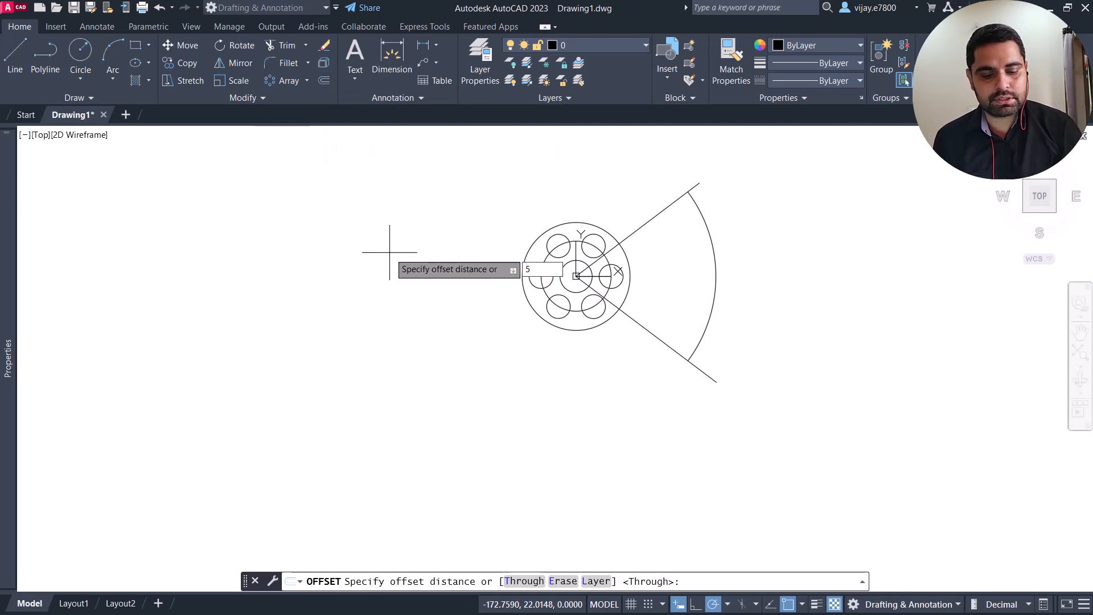
pyautogui.press('Return')
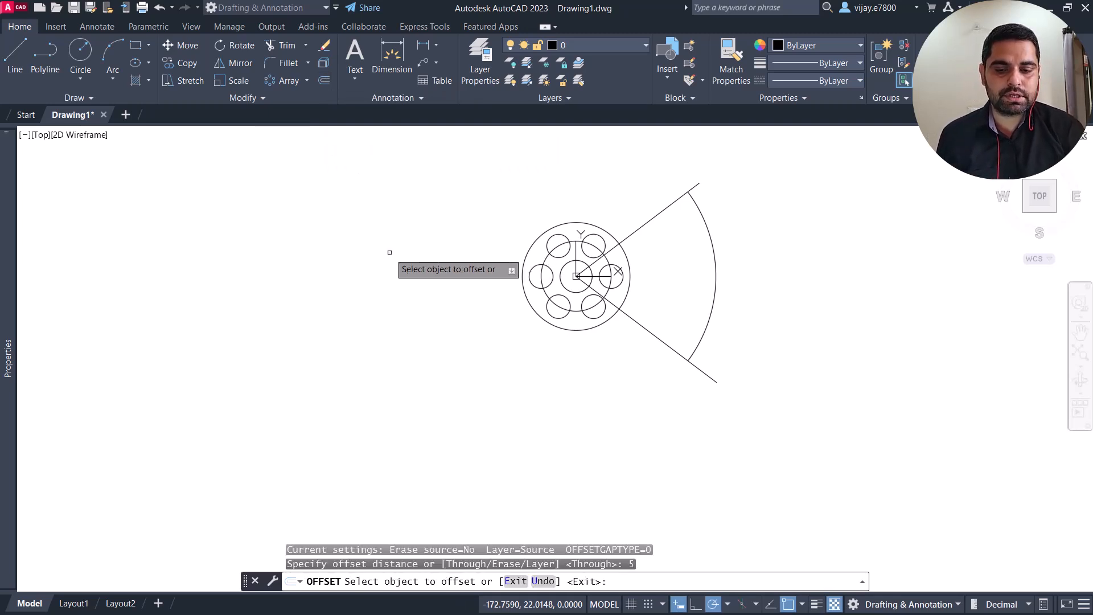
pyautogui.scroll(1, 628, 224)
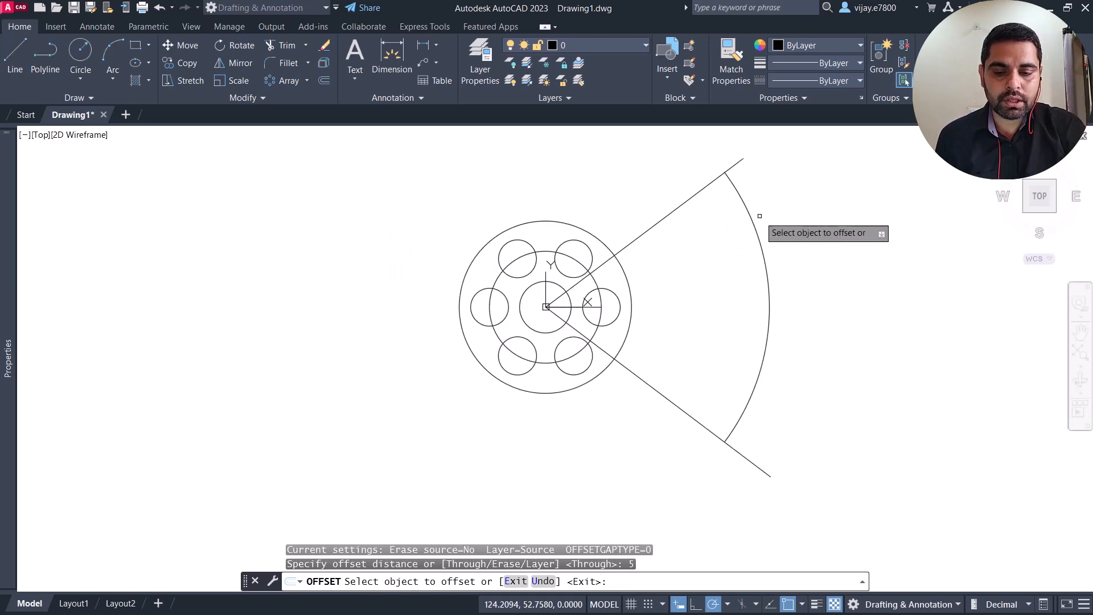
pyautogui.scroll(-1, 751, 222)
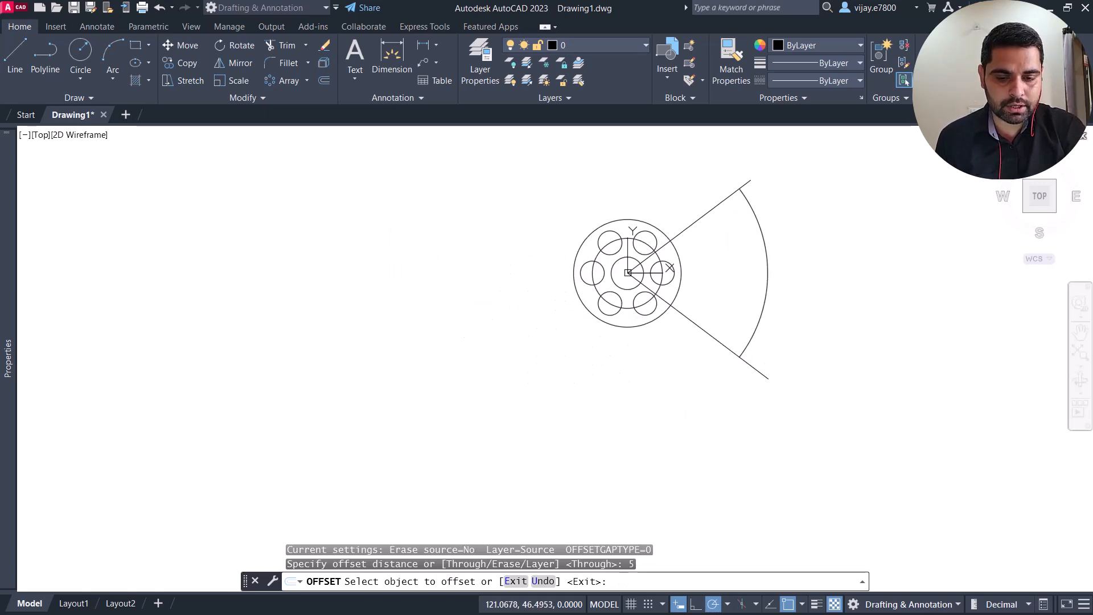
pyautogui.click(755, 225)
pyautogui.click(767, 220)
pyautogui.click(758, 219)
pyautogui.click(743, 220)
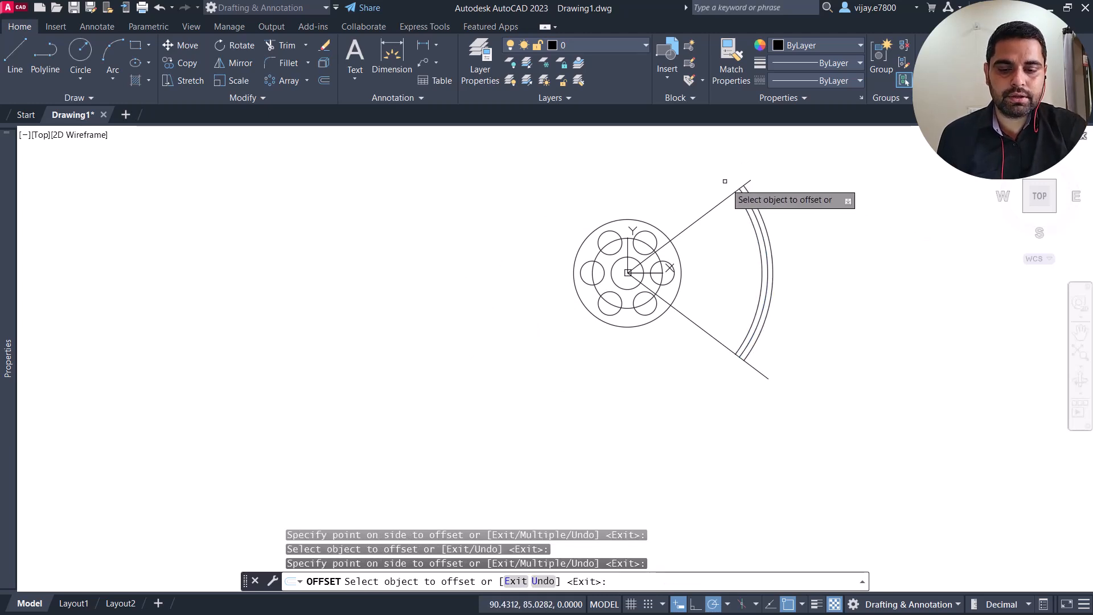
# Step: Offset the outermost arc 5 mm further outward and the innermost arc 5 mm further inward
pyautogui.scroll(2, 746, 205)
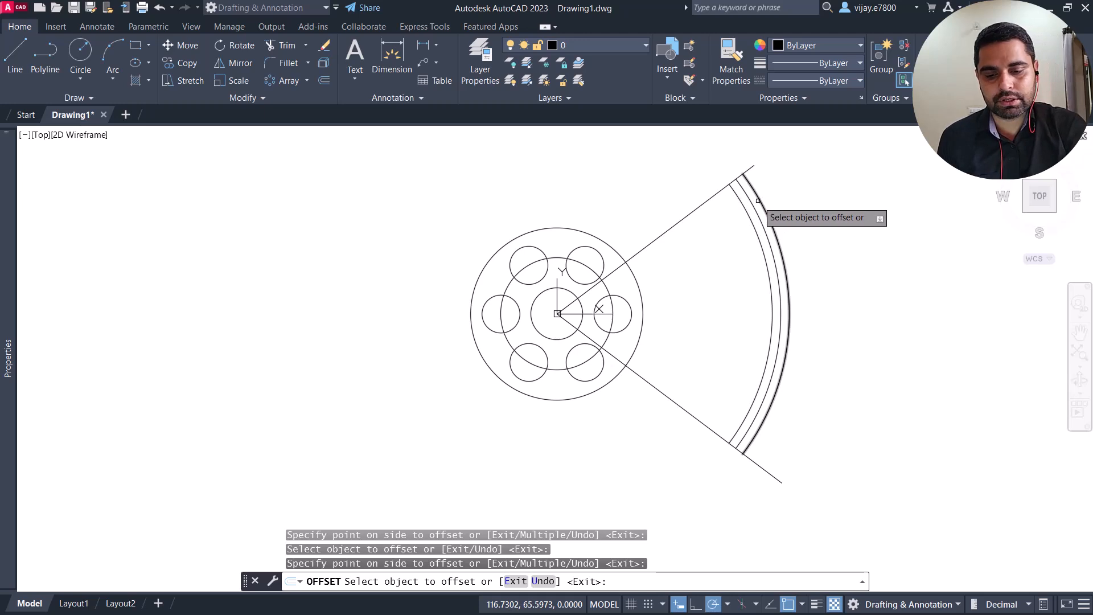
pyautogui.moveTo(661, 185)
pyautogui.mouseDown(button='middle')
pyautogui.moveTo(637, 229)
pyautogui.moveTo(611, 225)
pyautogui.mouseUp(button='middle')
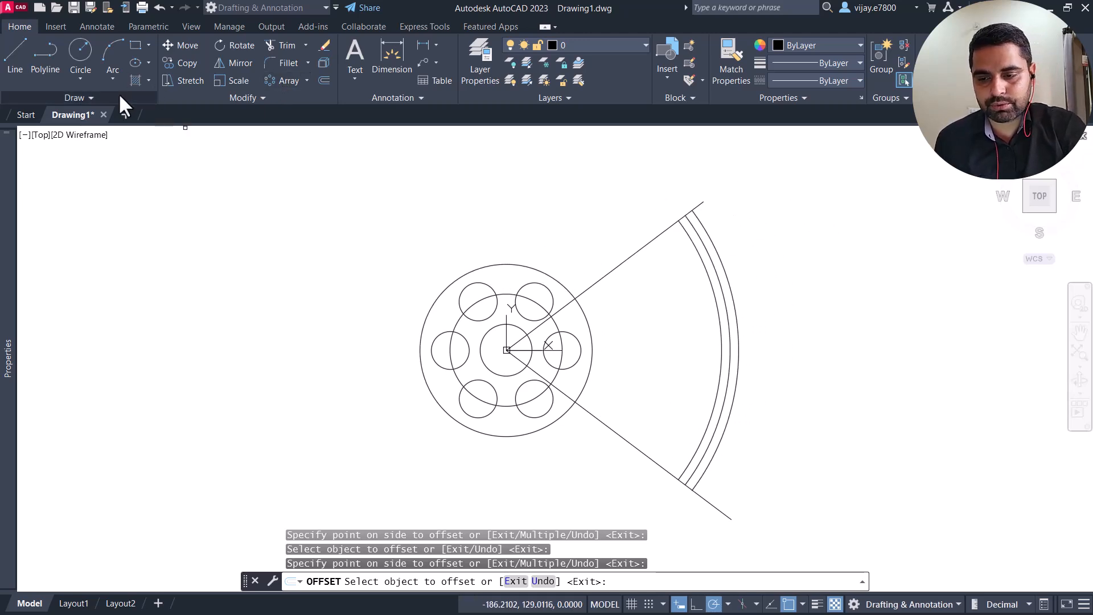
pyautogui.click(710, 242)
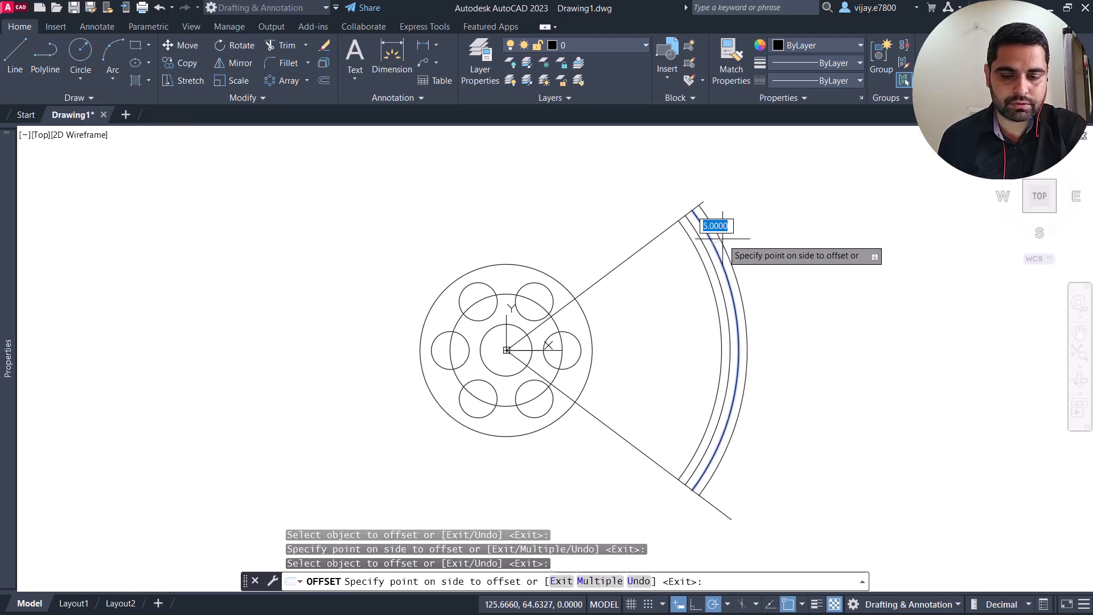
pyautogui.click(722, 239)
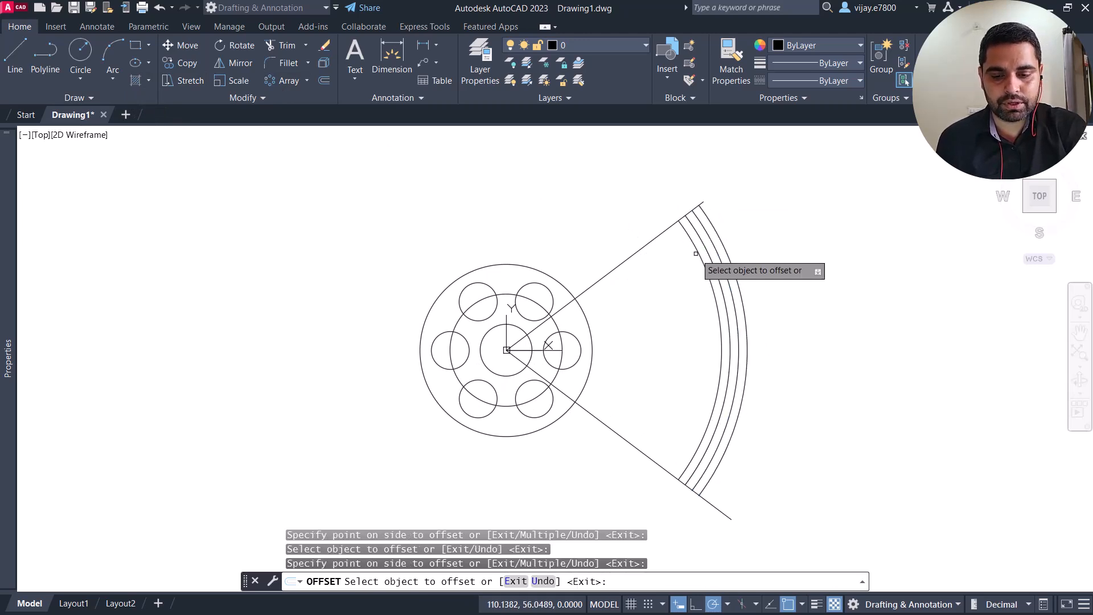
pyautogui.click(696, 253)
pyautogui.click(683, 225)
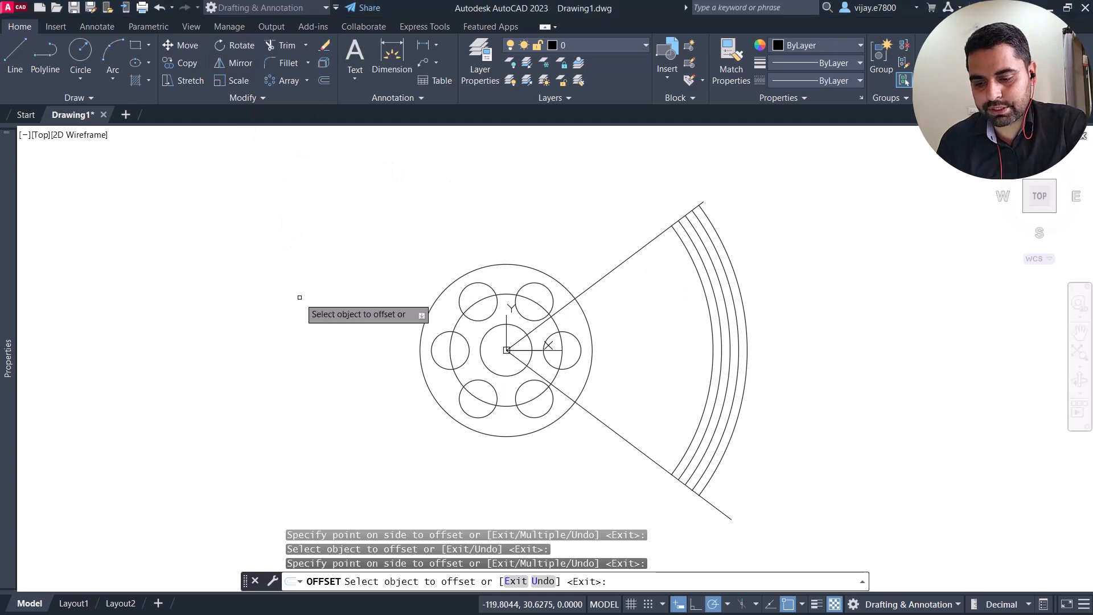
pyautogui.press('Escape')
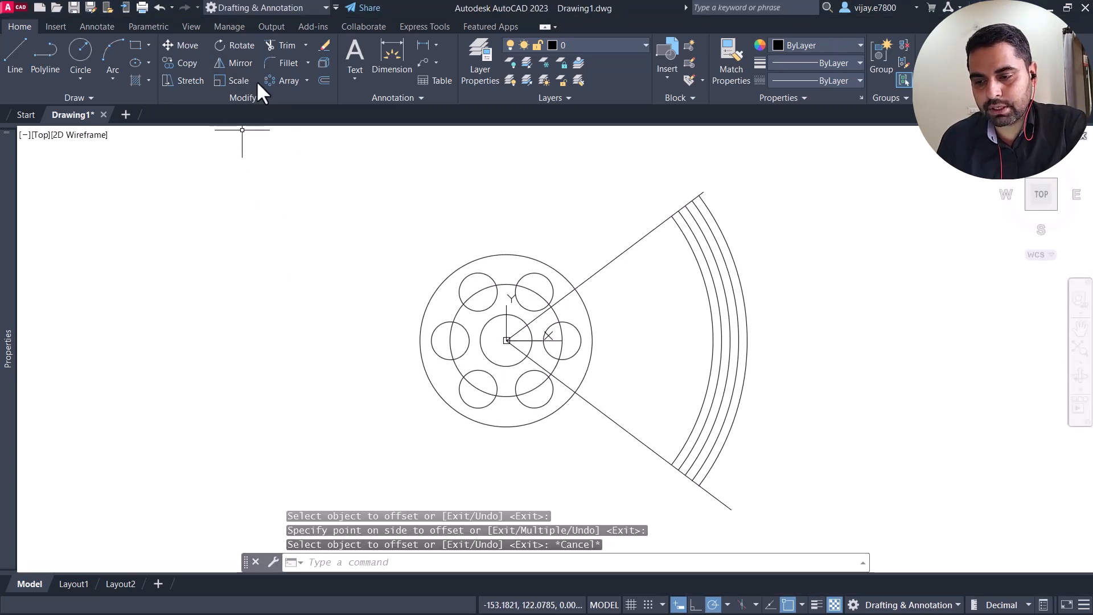
# Step: Trim away the two intermediate arcs on either side of the 130 radius arc, keeping the outermost and innermost arcs
pyautogui.click(288, 47)
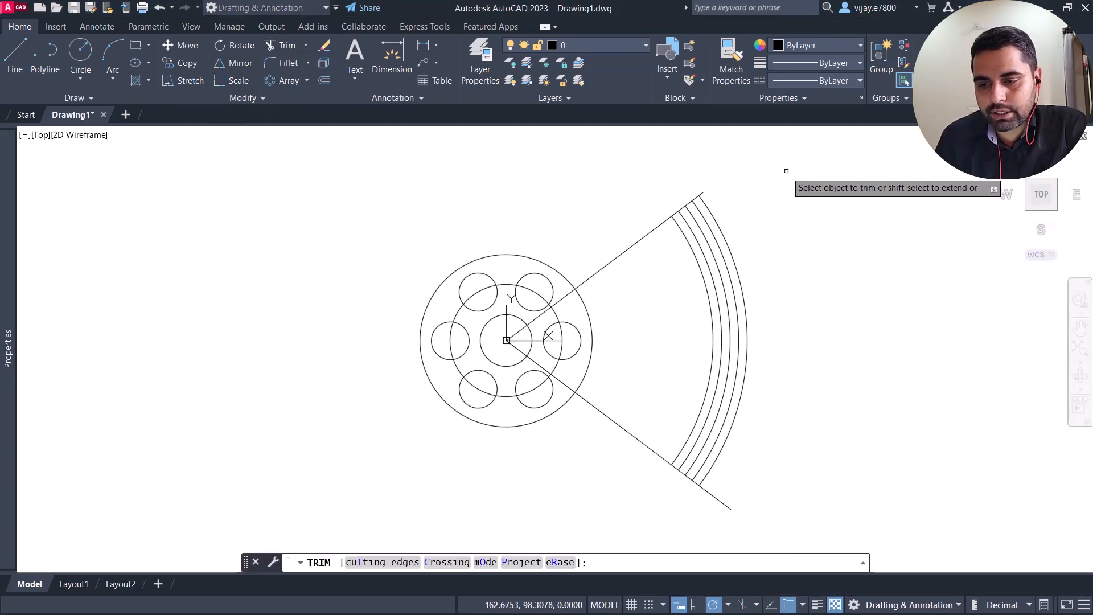
pyautogui.click(711, 225)
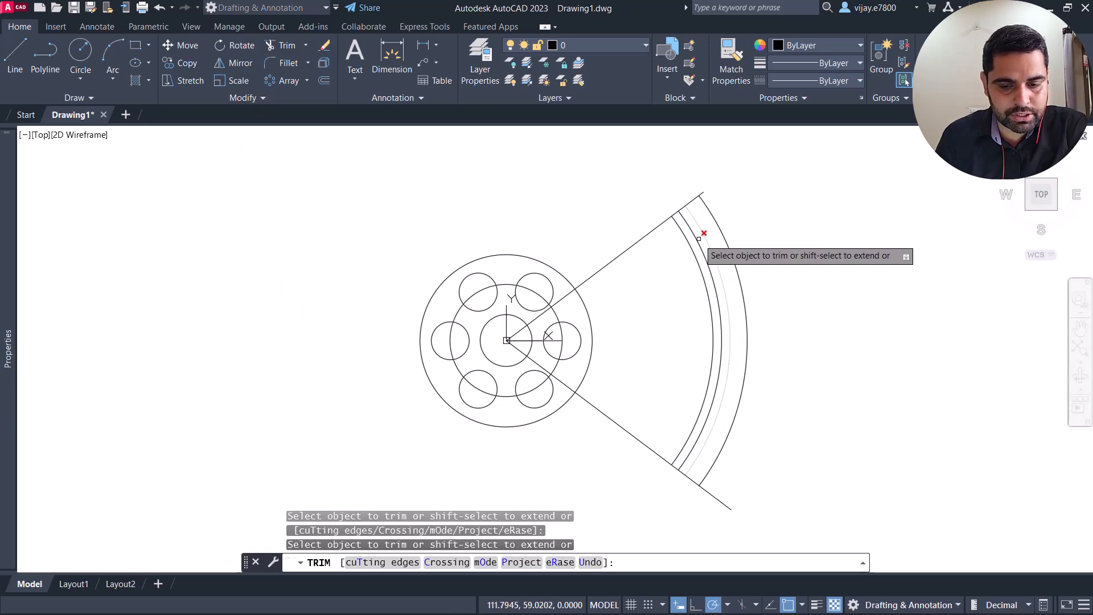
pyautogui.click(698, 237)
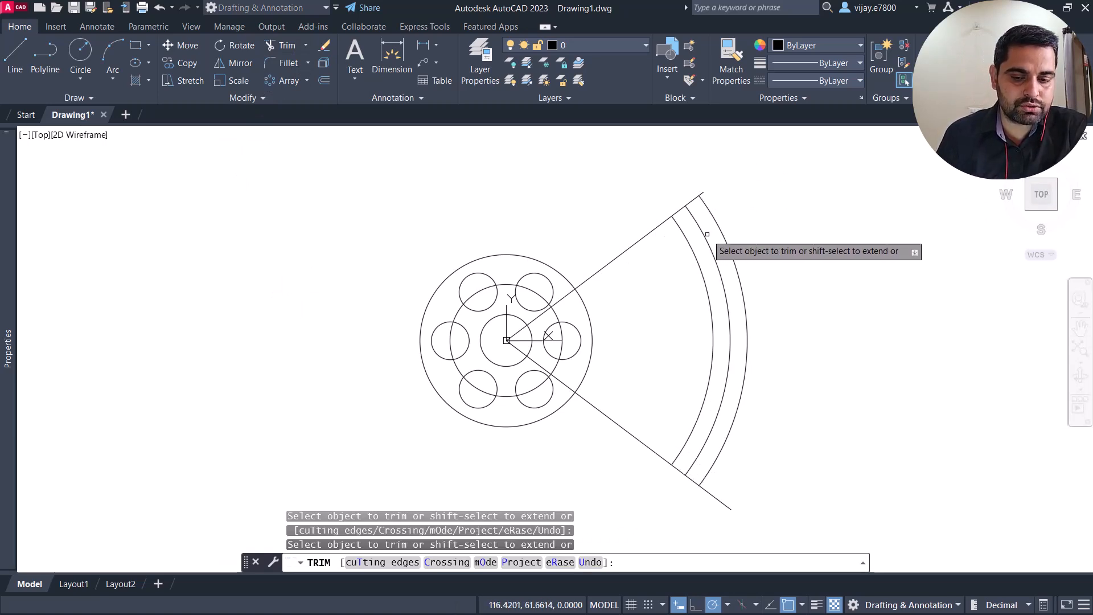
# Step: Draw a start-center-end arc capping the slot's upper end from the outer to the inner arc, centred on the middle arc's endpoint
pyautogui.click(111, 56)
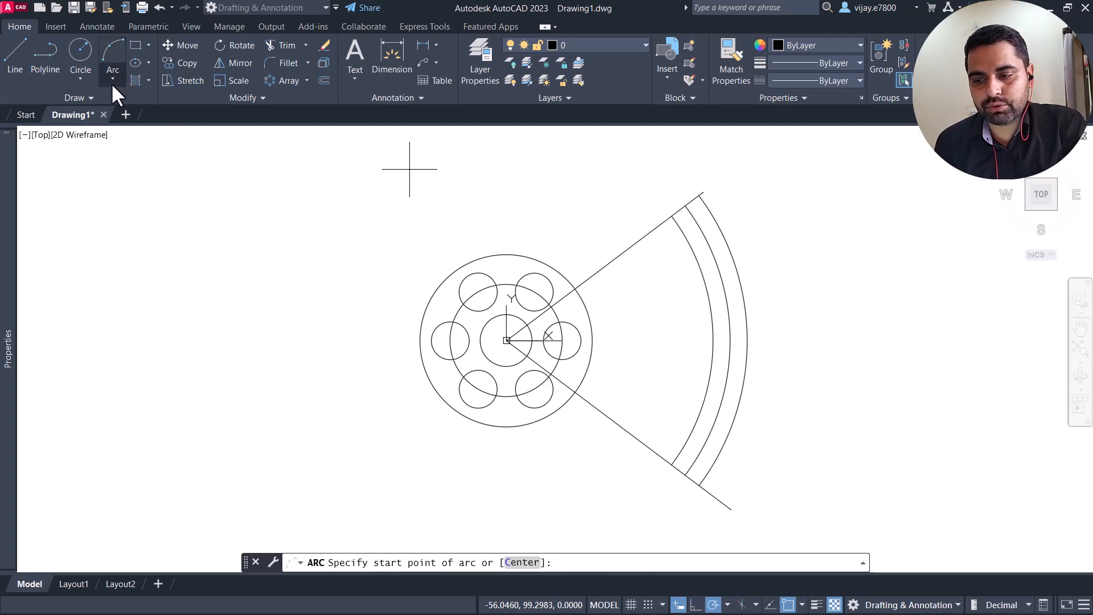
pyautogui.click(111, 82)
pyautogui.click(135, 137)
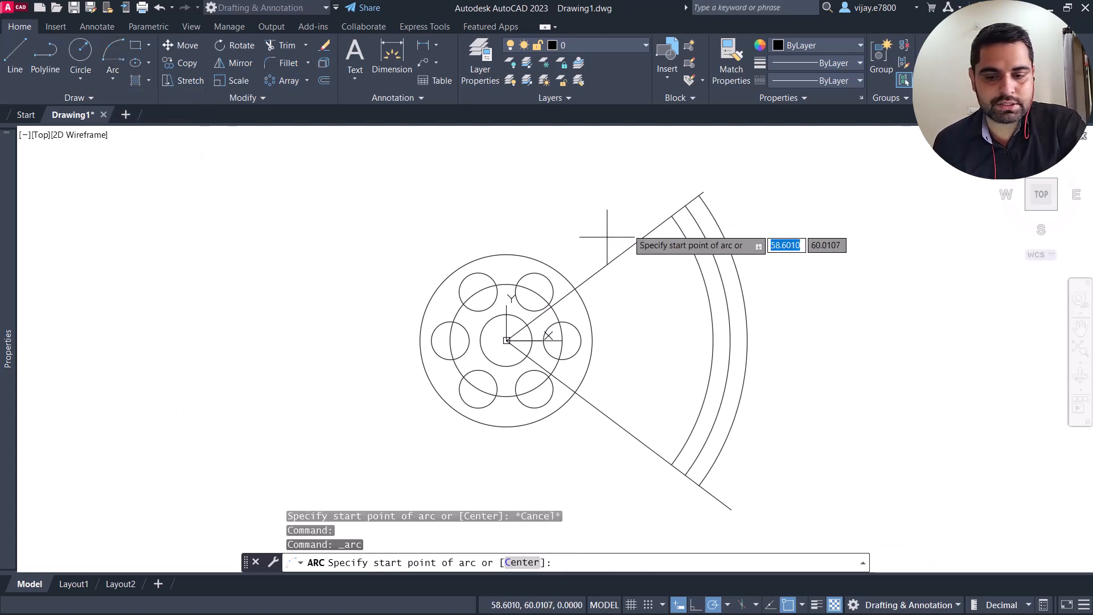
pyautogui.click(698, 195)
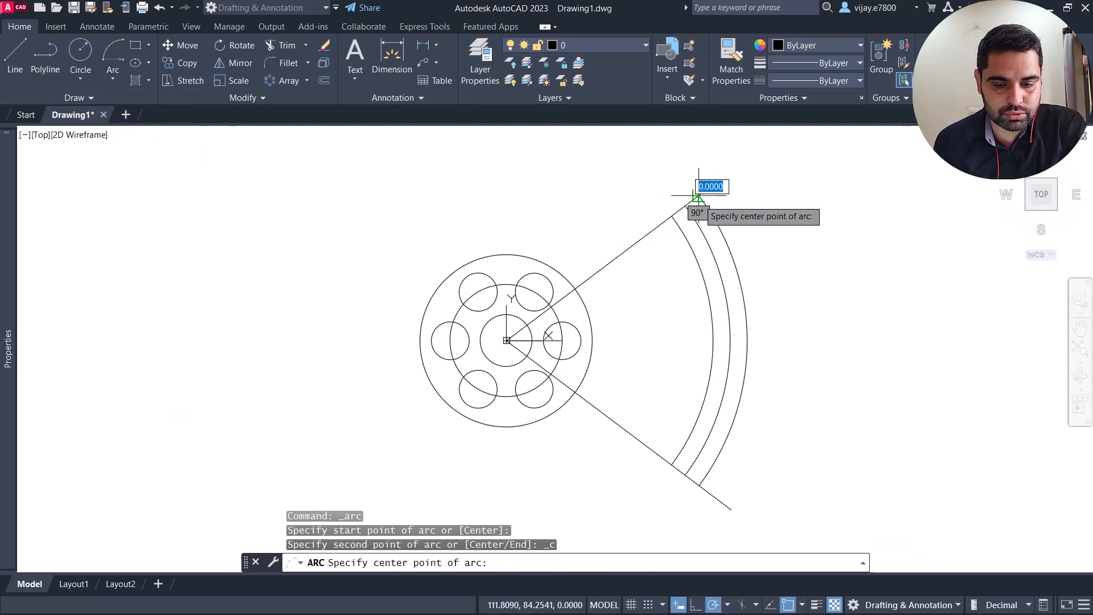
pyautogui.scroll(2, 687, 208)
pyautogui.scroll(2, 687, 209)
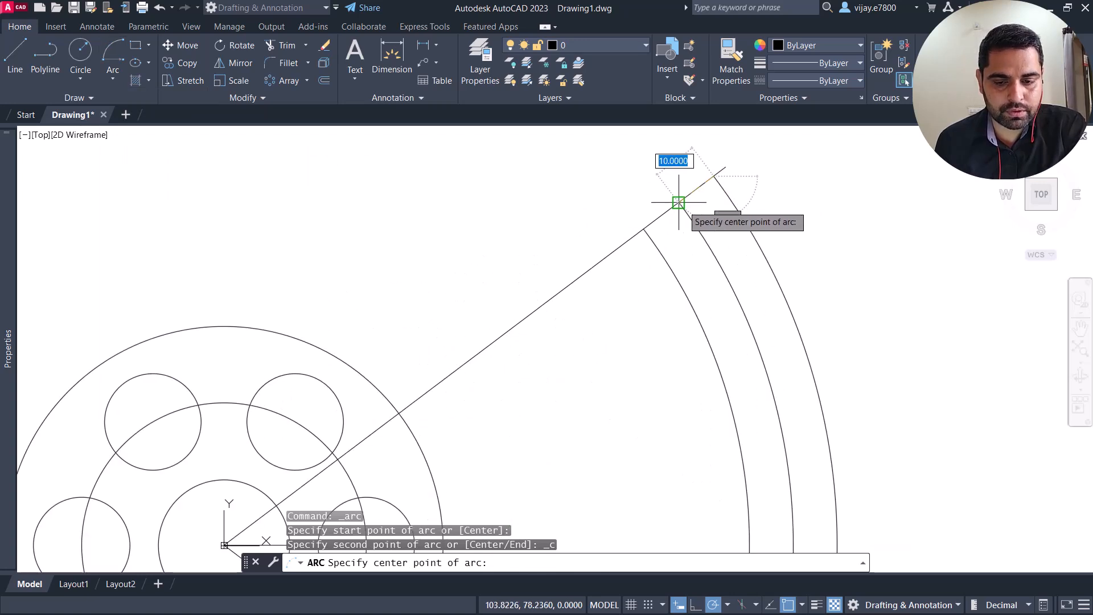
pyautogui.click(678, 202)
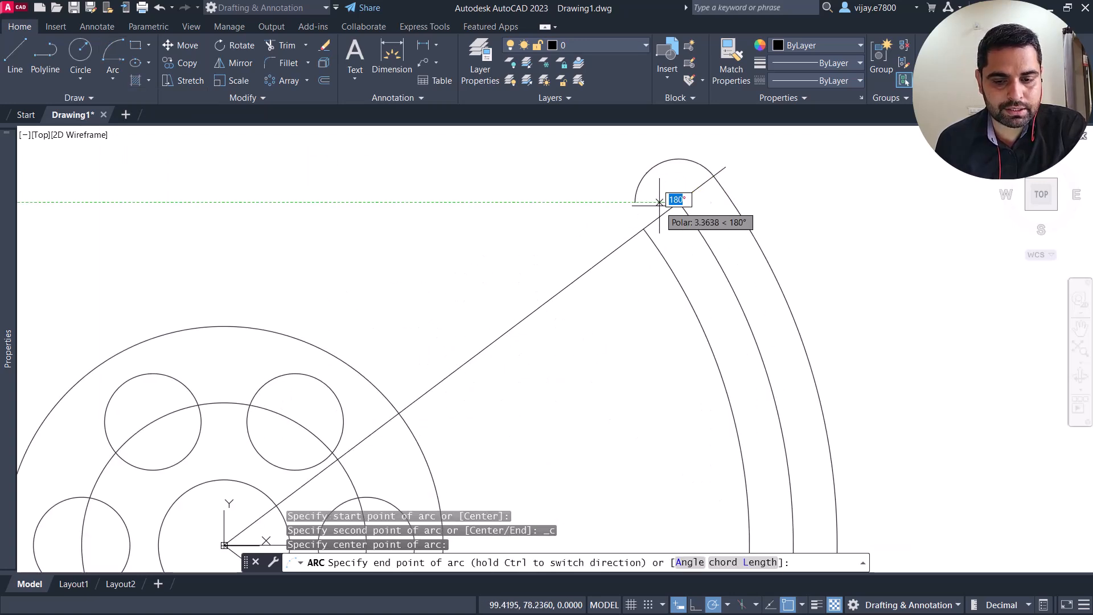
pyautogui.click(641, 229)
pyautogui.scroll(-3, 641, 229)
pyautogui.scroll(-1, 647, 305)
pyautogui.moveTo(647, 305); pyautogui.dragTo(589, 264, button='middle')
pyautogui.scroll(2, 593, 256)
pyautogui.scroll(-4, 617, 237)
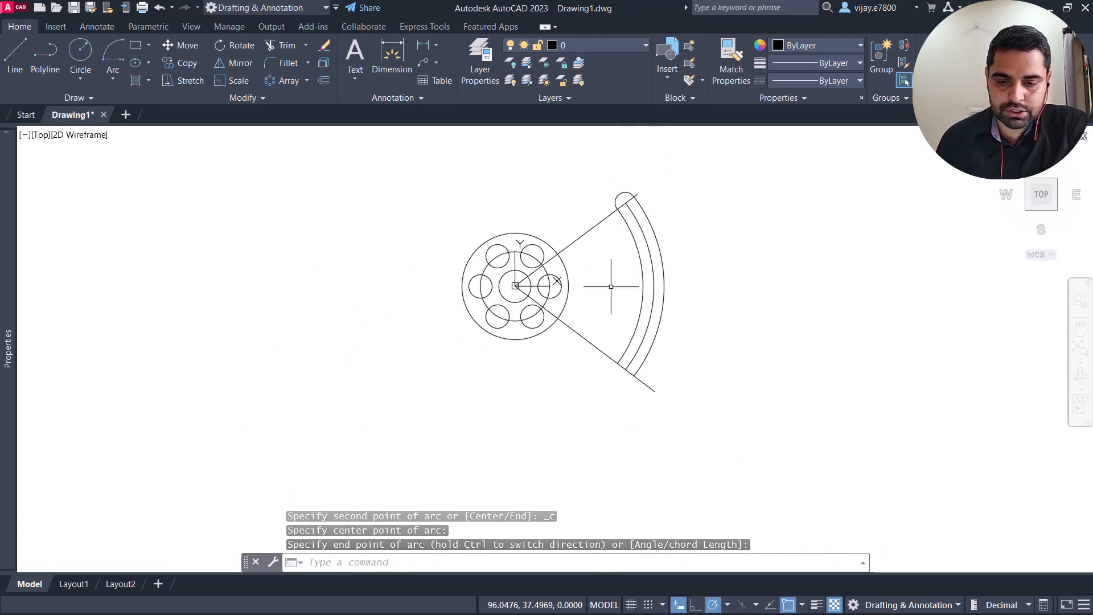
pyautogui.scroll(2, 635, 358)
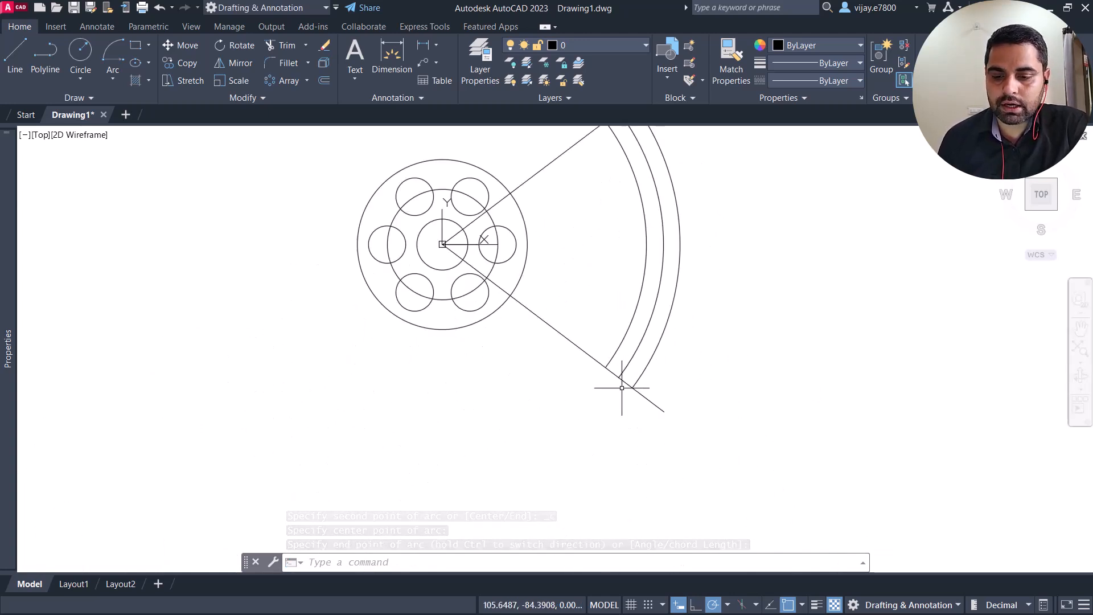
# Step: Draw a start-center-end arc capping the slot's lower end from the outer to the inner arc, centred on the middle arc's endpoint
pyautogui.click(113, 48)
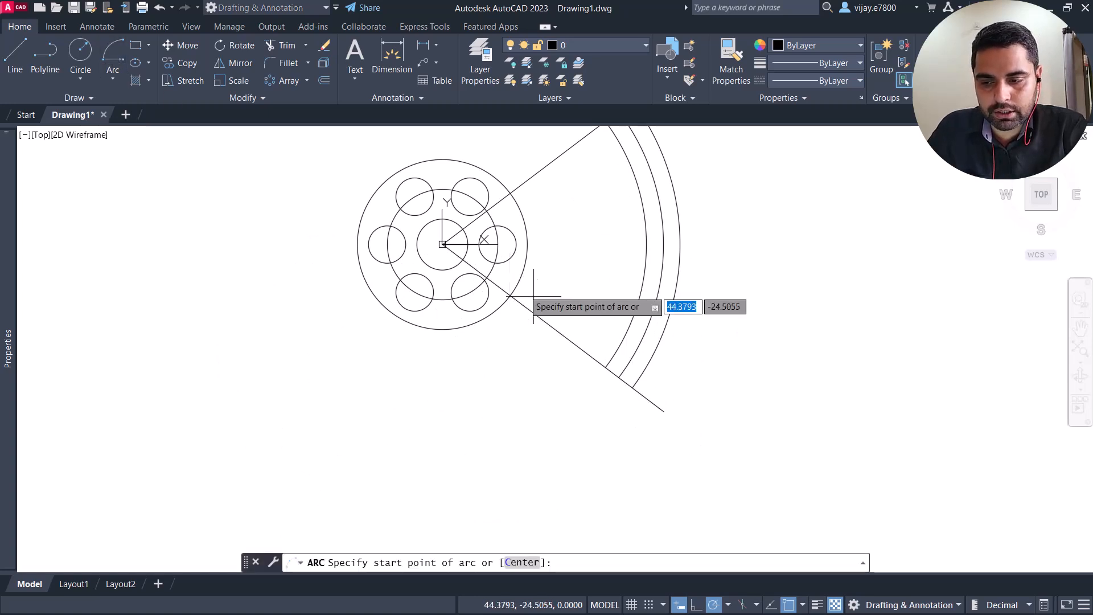
pyautogui.click(631, 385)
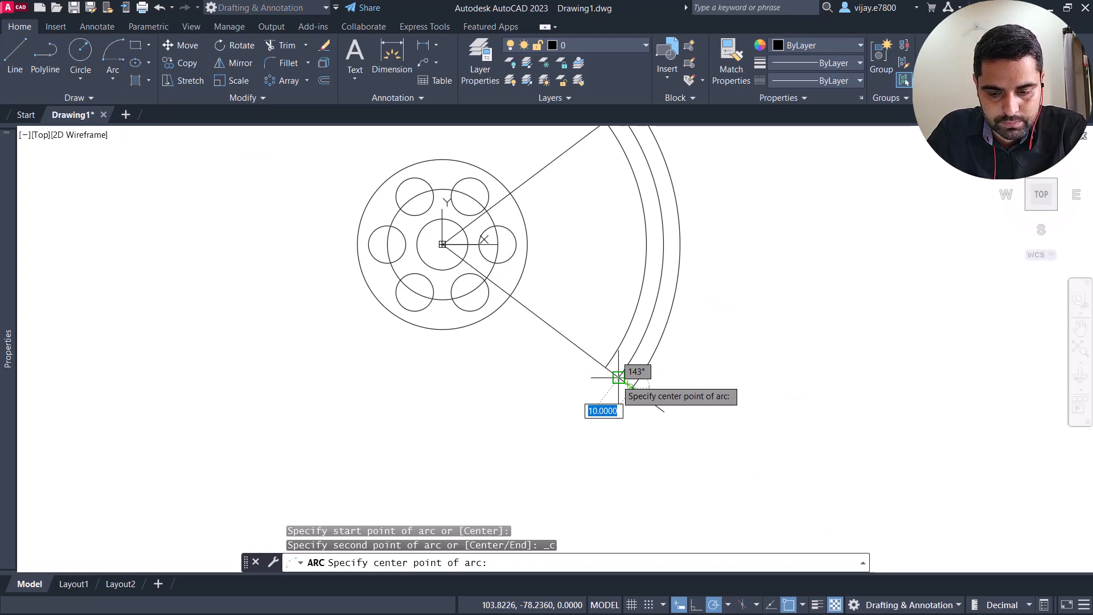
pyautogui.click(627, 374)
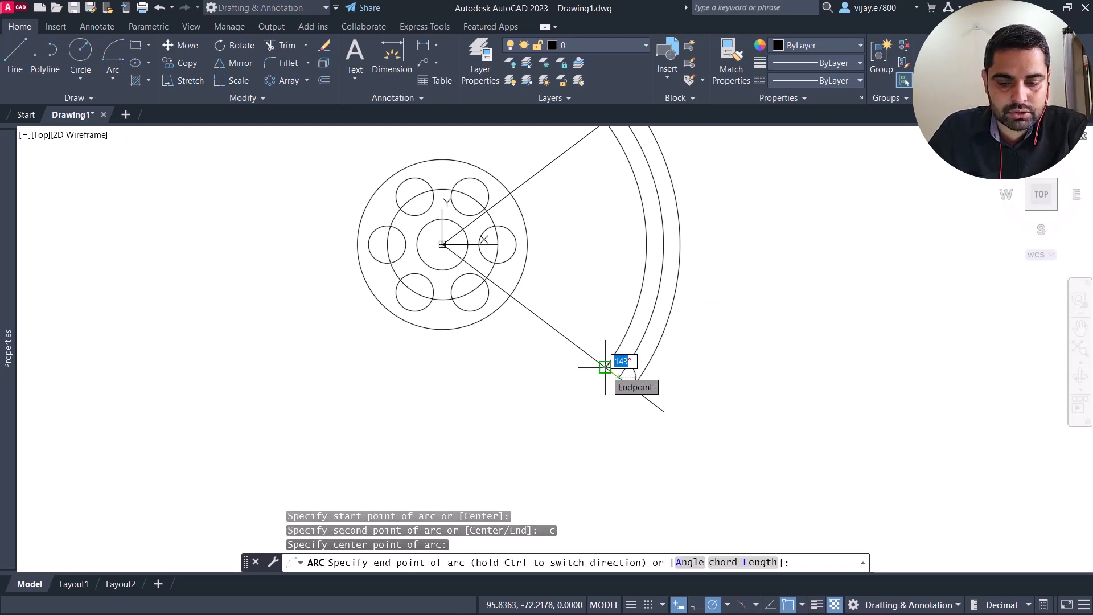
pyautogui.scroll(6, 605, 367)
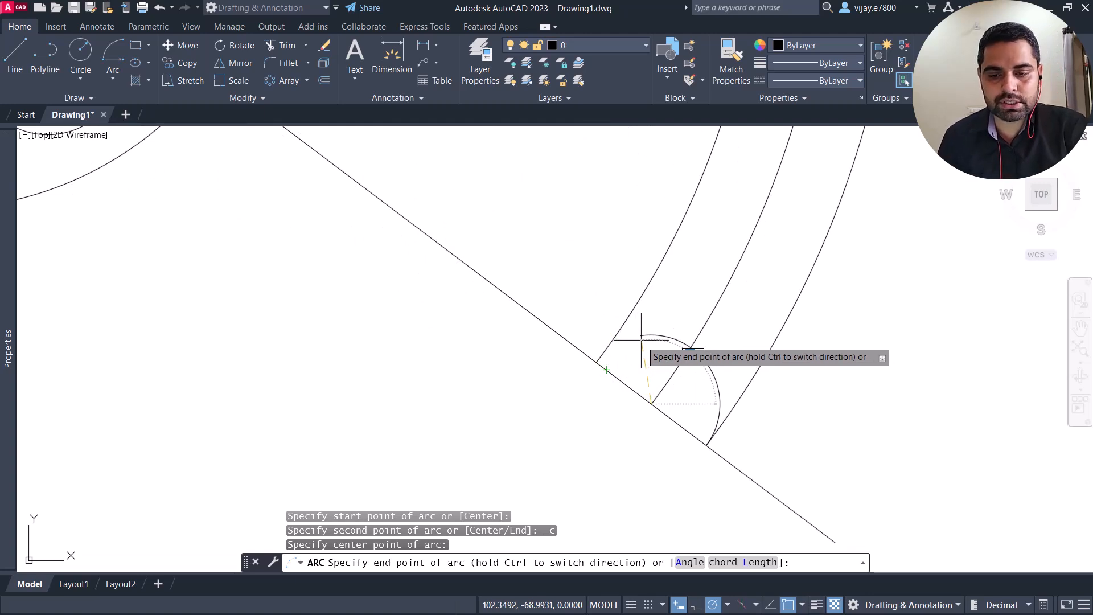
pyautogui.click(596, 362)
pyautogui.scroll(-6, 497, 342)
pyautogui.moveTo(512, 281); pyautogui.dragTo(511, 352, button='middle')
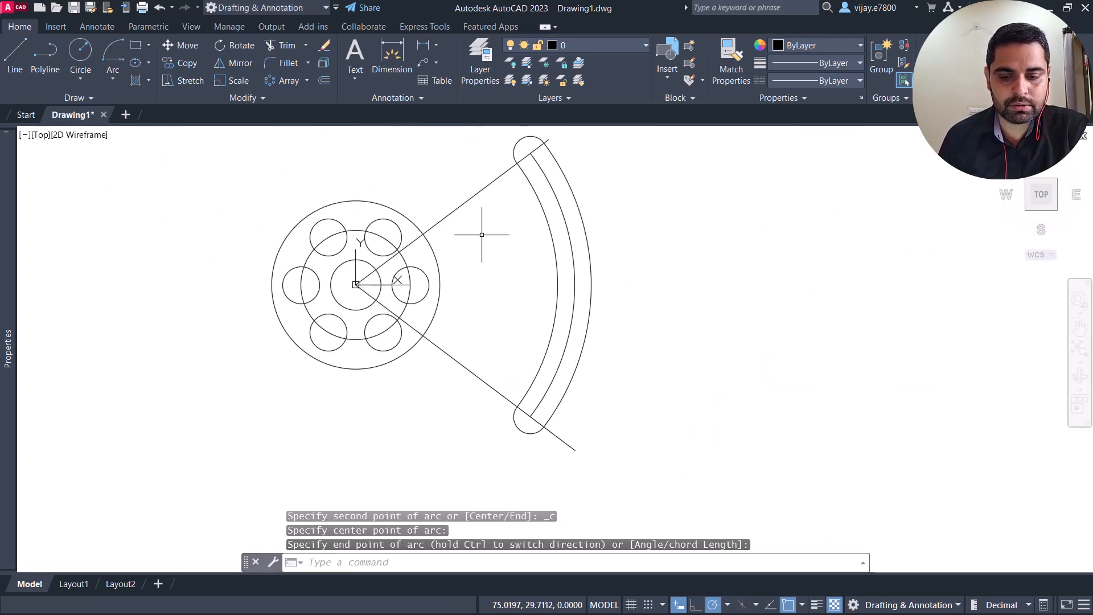
# Step: Offset the slot's outer arc, inner arc and both end caps 10 mm away from the slot to form a surrounding outline
pyautogui.scroll(-2, 484, 228)
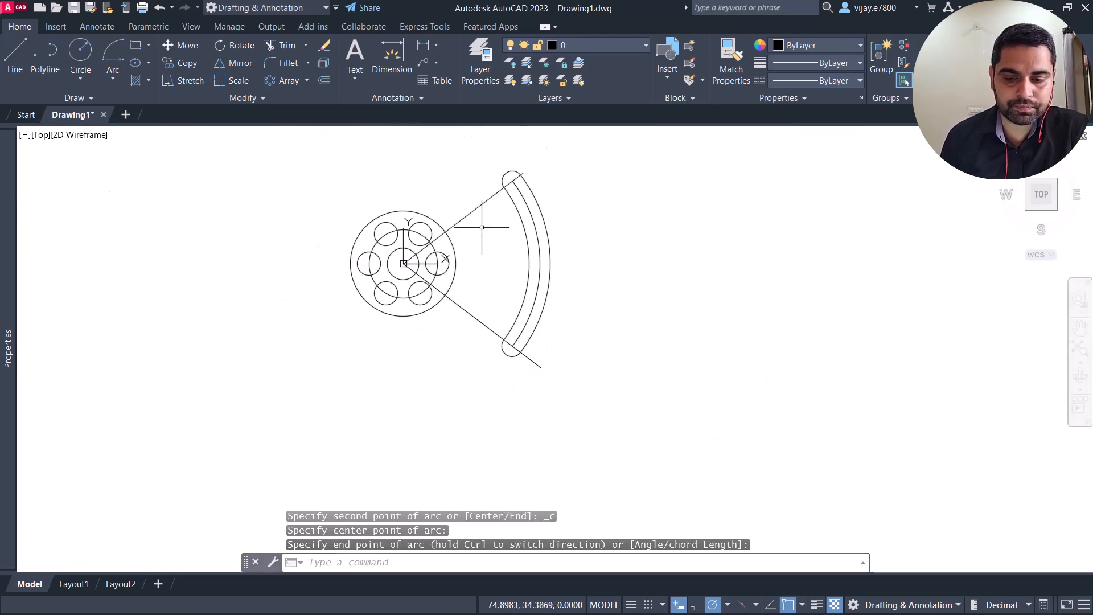
pyautogui.click(329, 79)
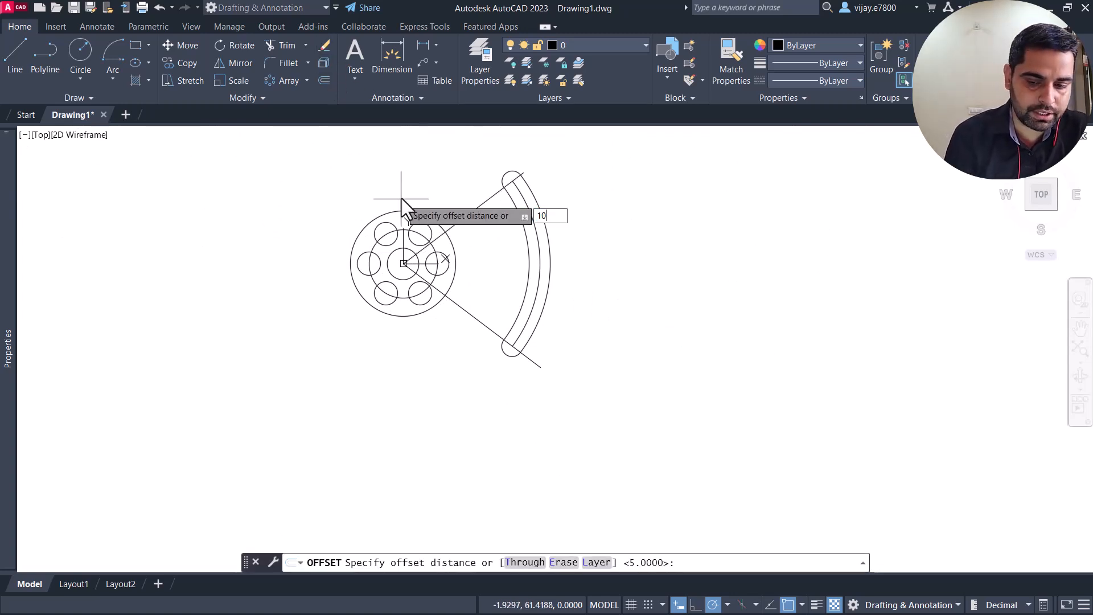
pyautogui.press('Return')
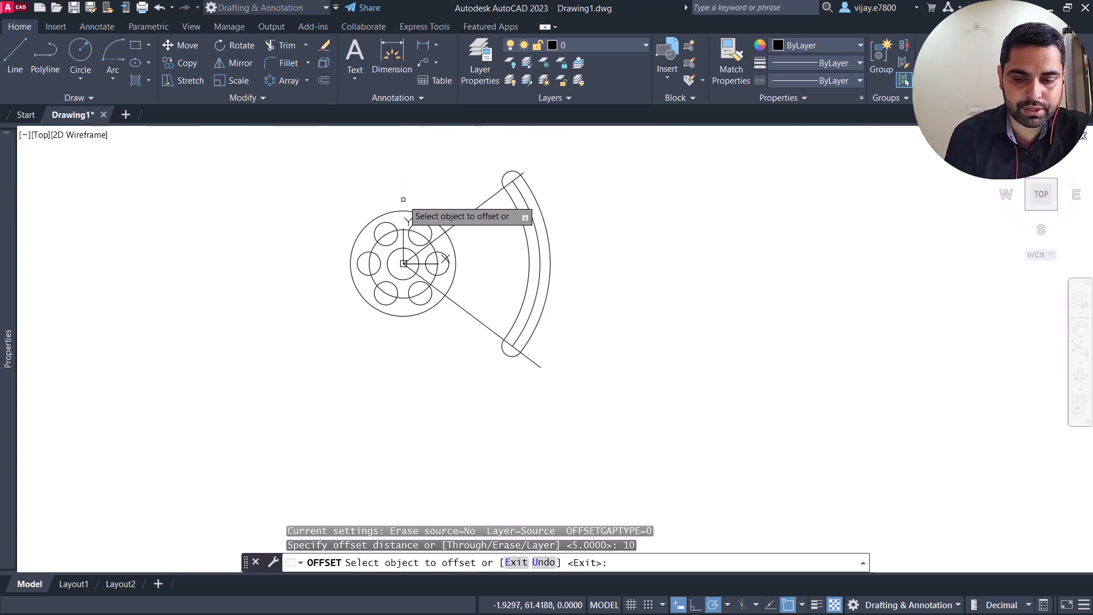
pyautogui.click(544, 219)
pyautogui.click(549, 199)
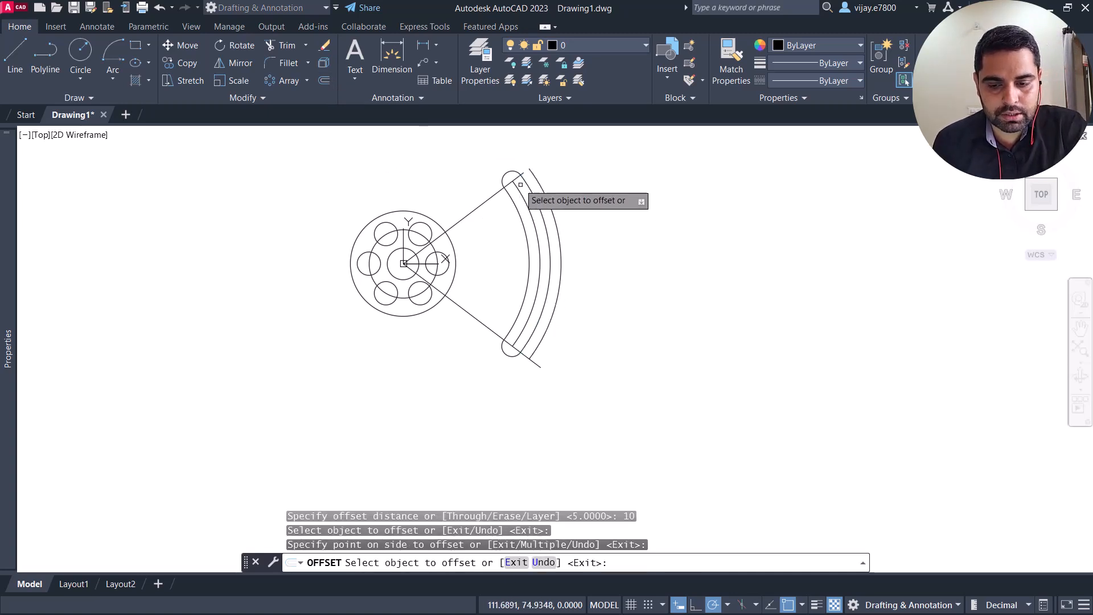
pyautogui.click(515, 171)
pyautogui.click(509, 164)
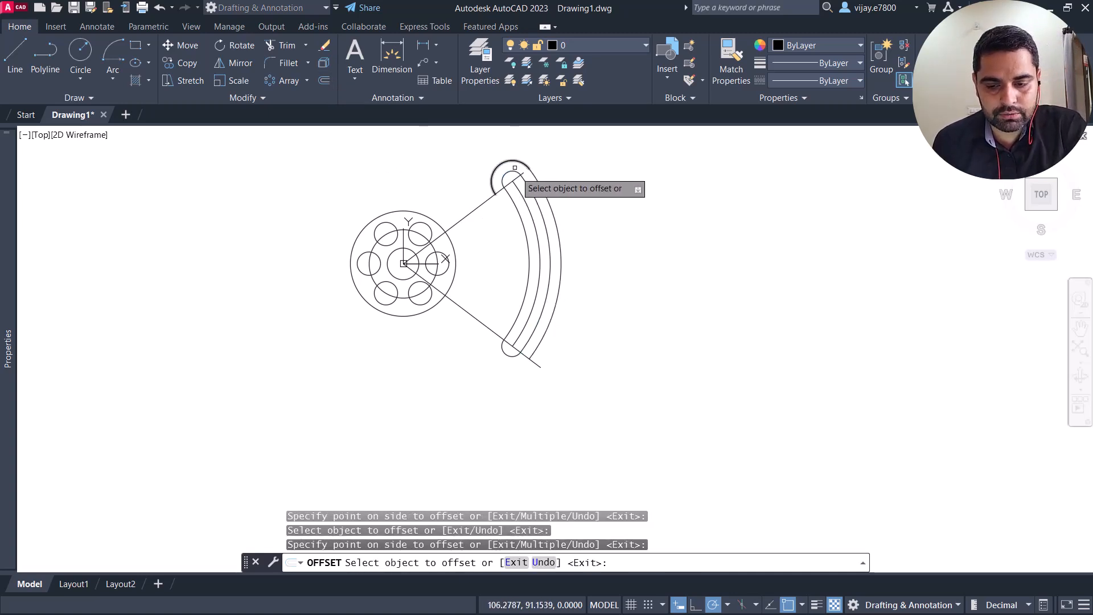
pyautogui.click(514, 209)
pyautogui.click(509, 212)
pyautogui.click(509, 344)
pyautogui.click(502, 348)
pyautogui.click(502, 358)
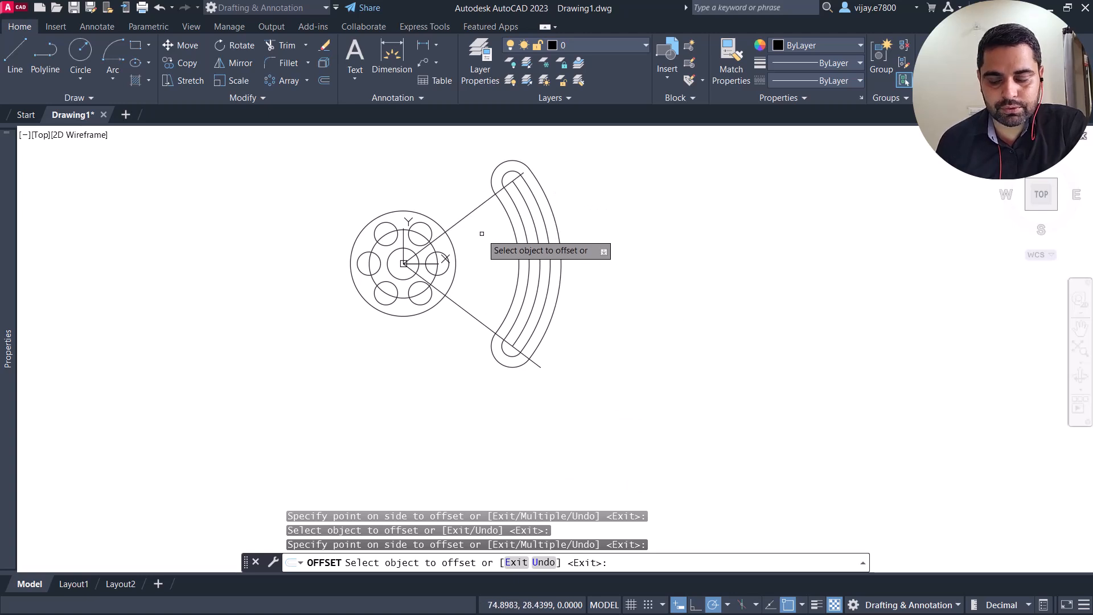
pyautogui.press('Escape')
# Step: Delete the two angled construction lines running from the circles' centre to the slot
pyautogui.click(481, 196)
pyautogui.click(473, 210)
pyautogui.click(469, 322)
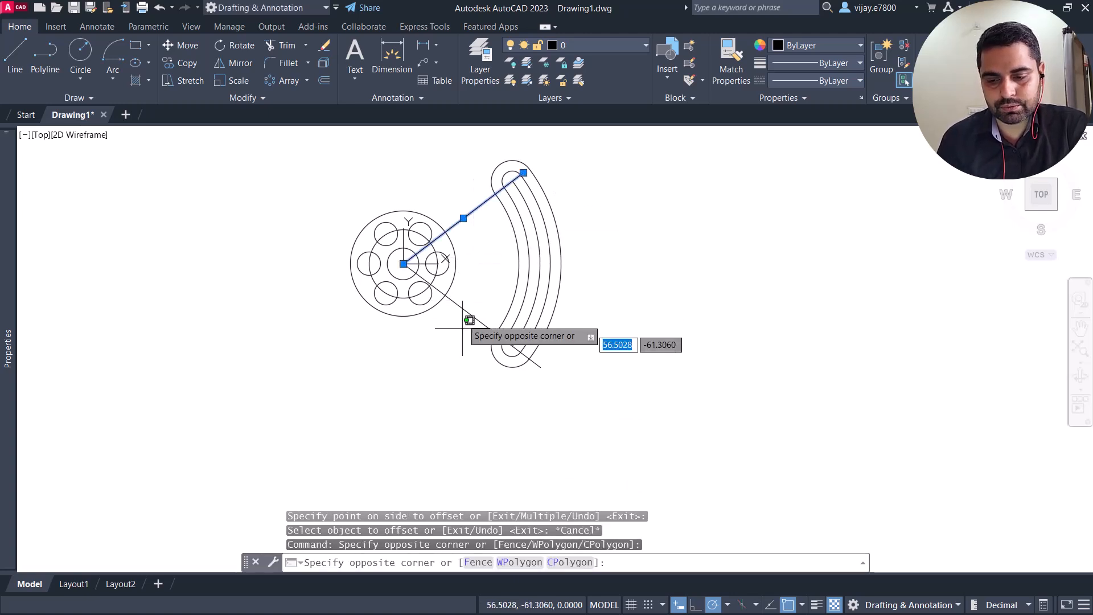
pyautogui.click(466, 308)
pyautogui.press('Delete')
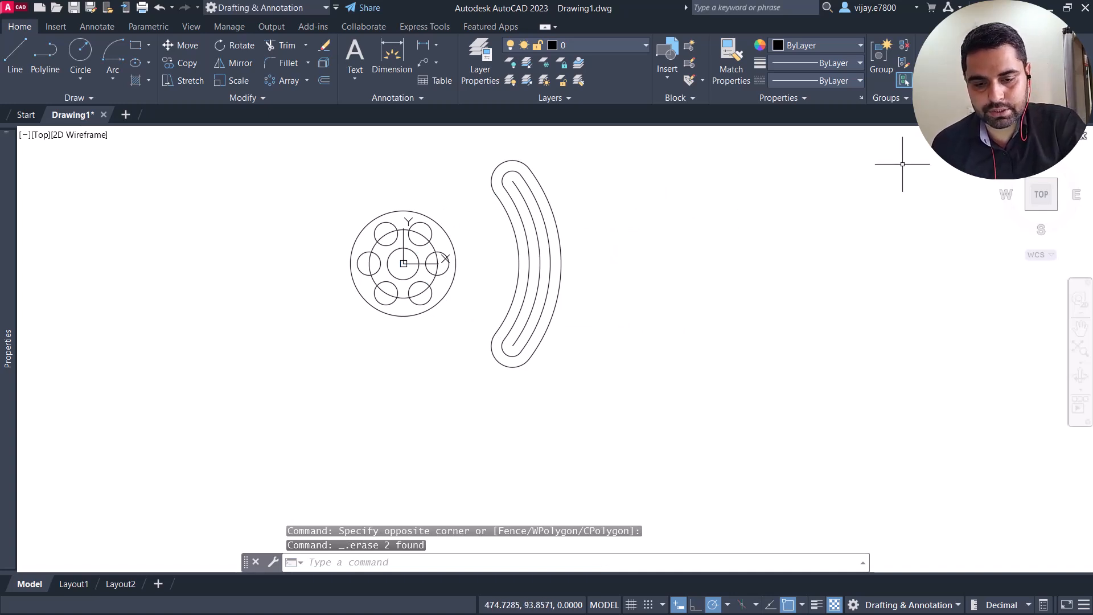
# Step: Extend the horizontal line from the circles' centre to the inner arc of the outline around the slot
pyautogui.click(11, 63)
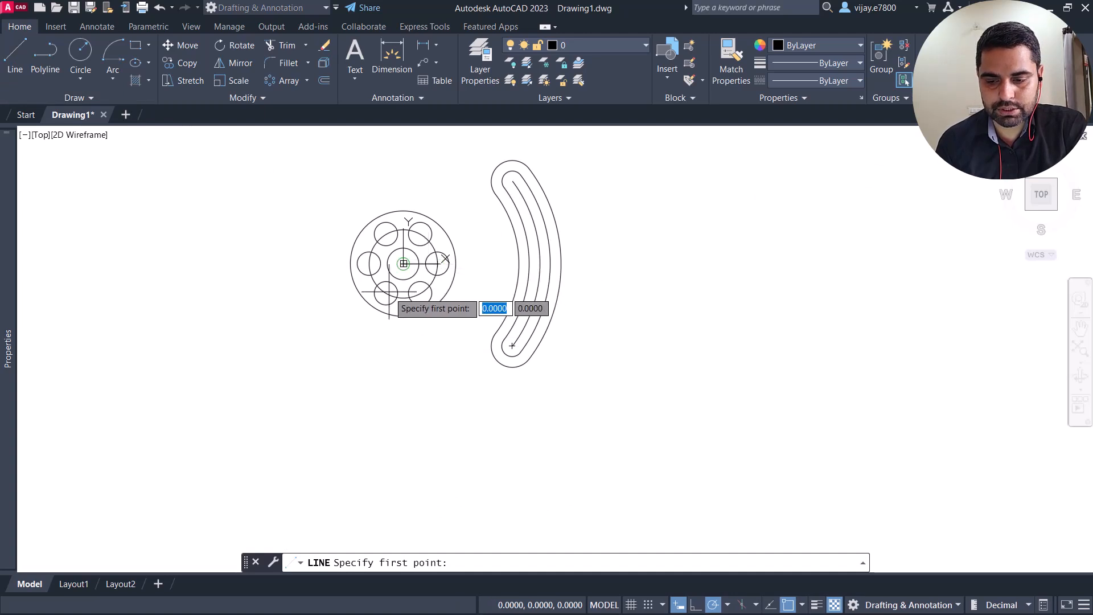
pyautogui.press('Escape')
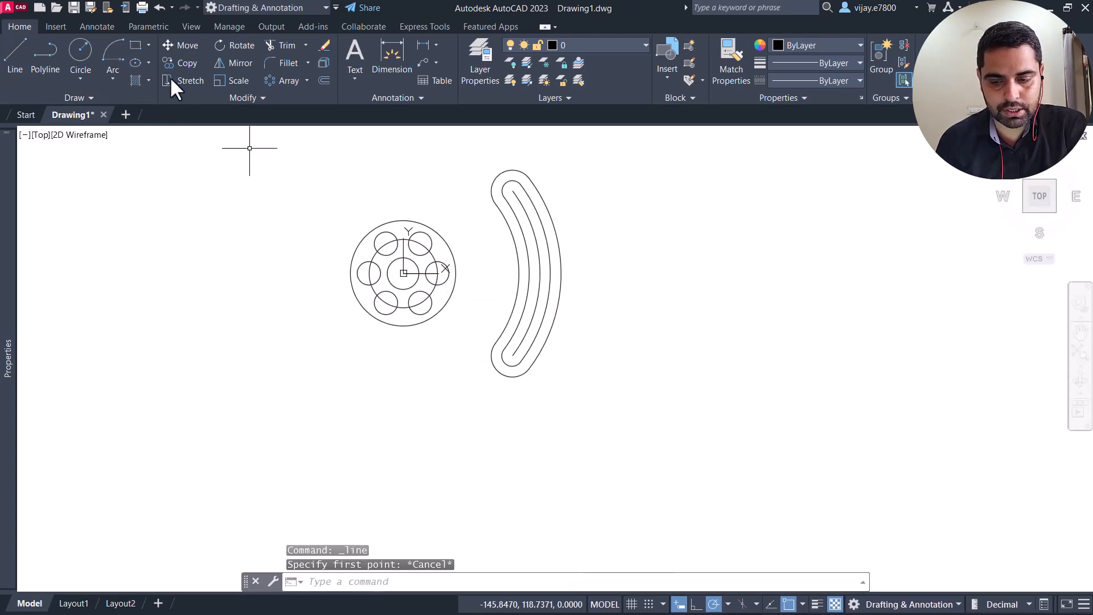
pyautogui.click(306, 45)
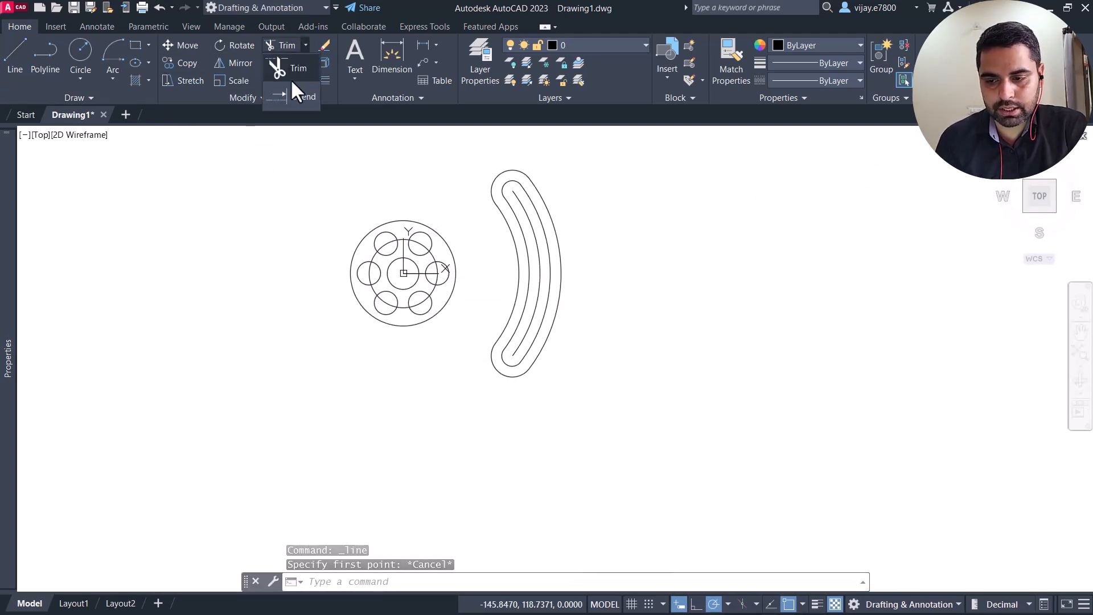
pyautogui.click(288, 92)
pyautogui.scroll(2, 466, 312)
pyautogui.scroll(2, 459, 302)
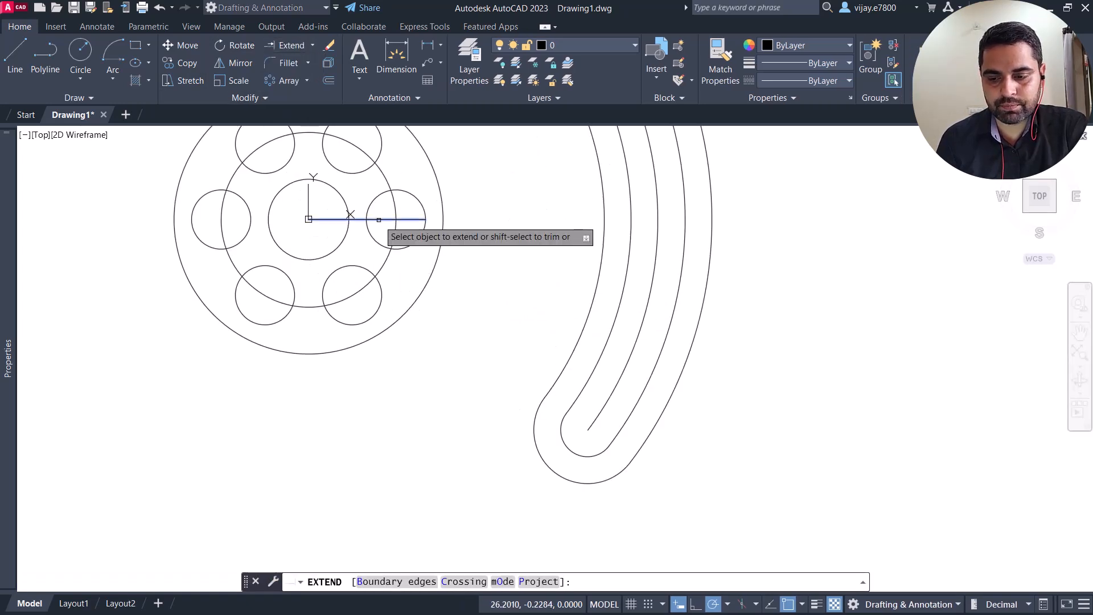
pyautogui.click(379, 220)
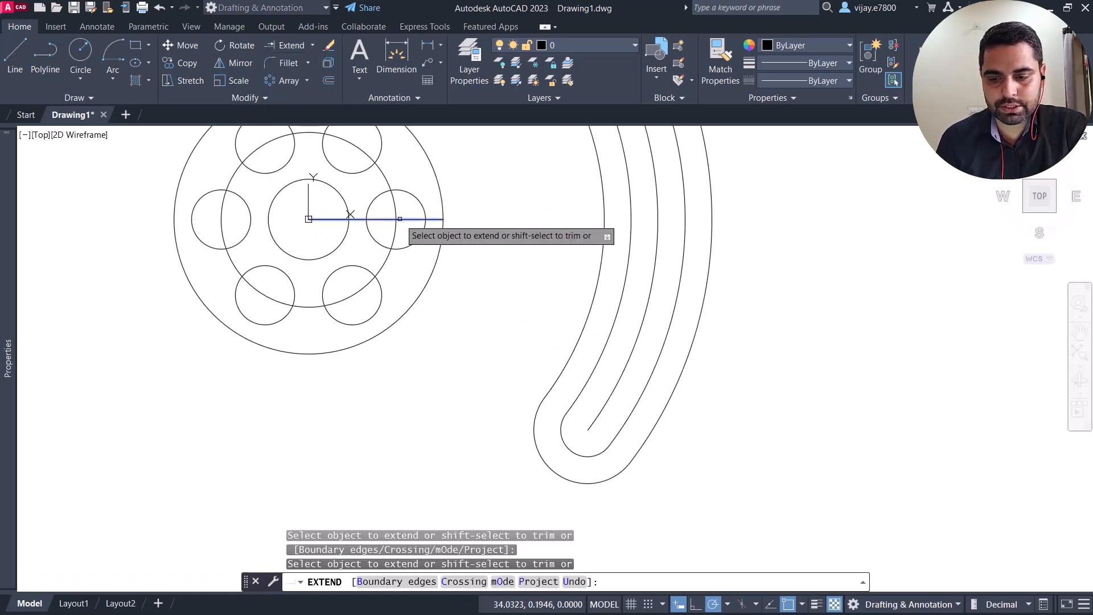
pyautogui.click(433, 220)
pyautogui.scroll(-4, 586, 228)
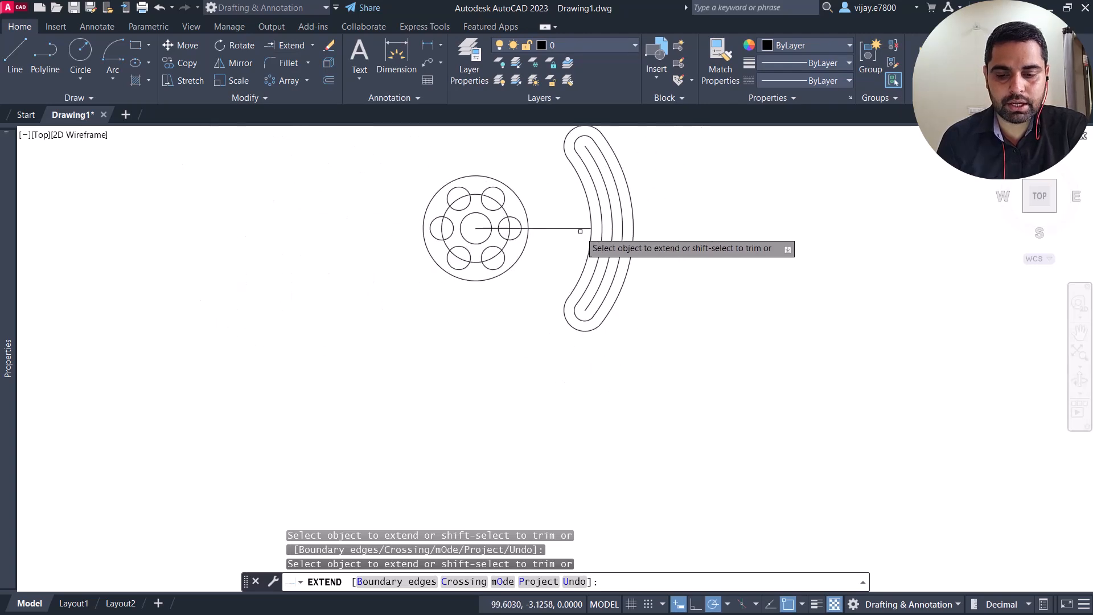
pyautogui.moveTo(535, 242); pyautogui.dragTo(535, 313, button='middle')
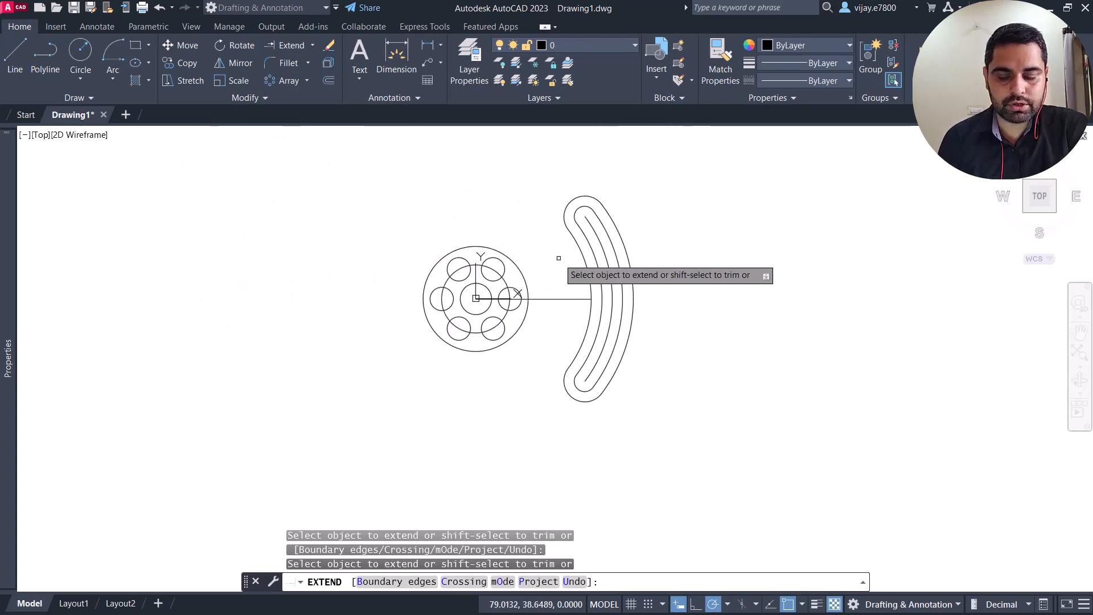
# Step: Offset the extended horizontal centre line 20 mm upward and 20 mm downward
pyautogui.click(923, 137)
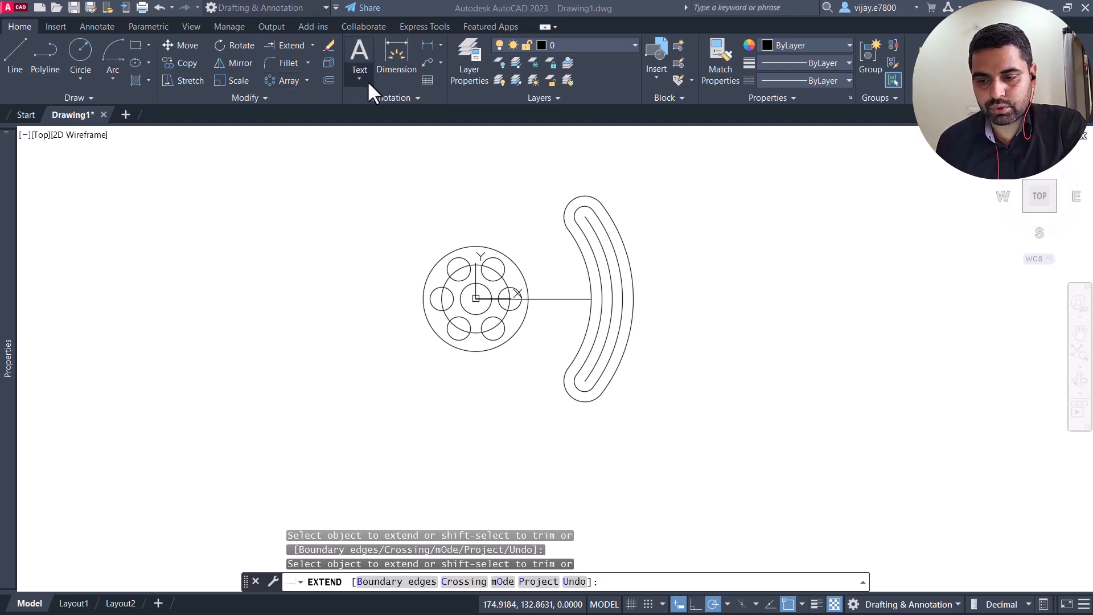
pyautogui.click(333, 80)
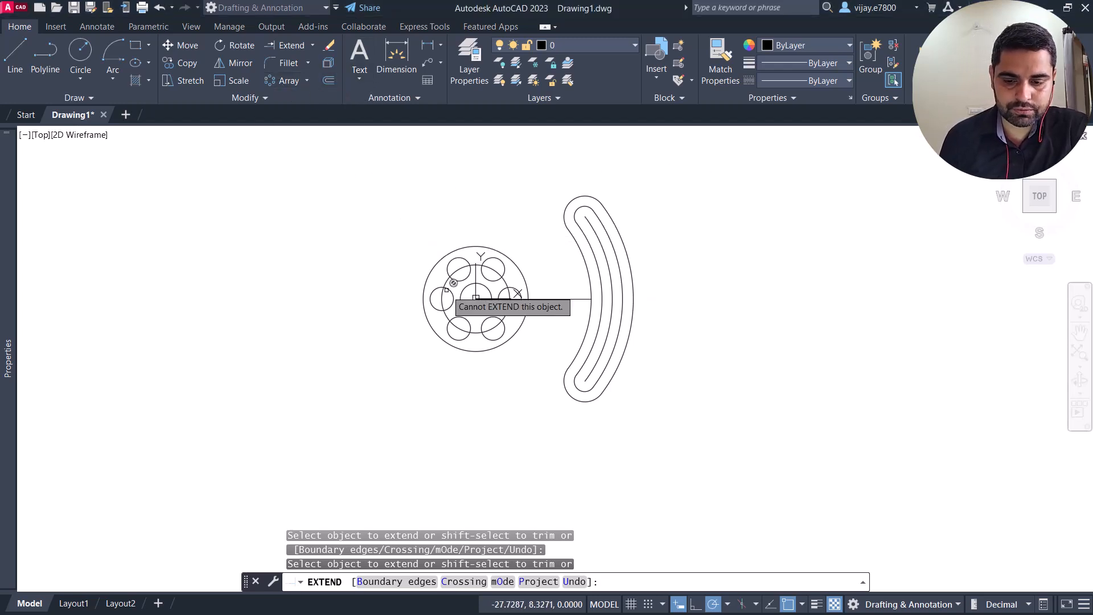
pyautogui.click(329, 78)
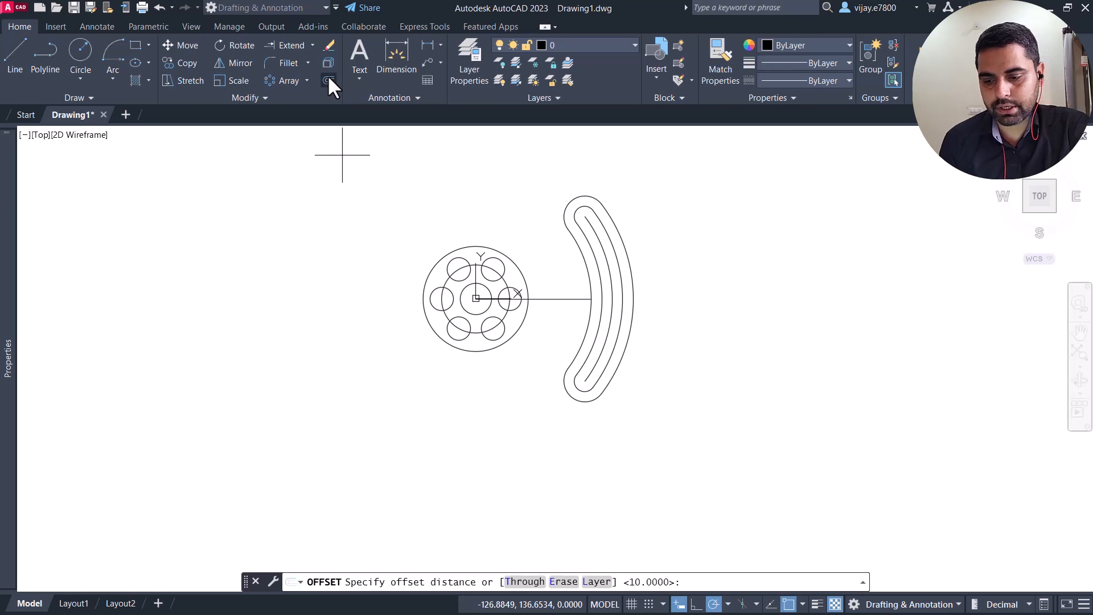
pyautogui.write('20')
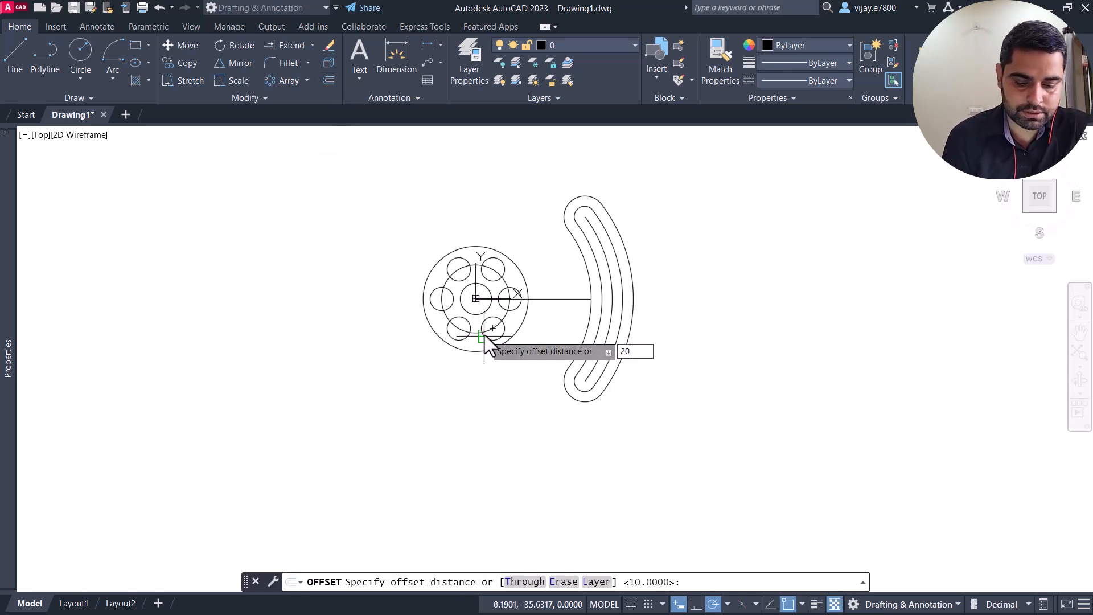
pyautogui.press('Return')
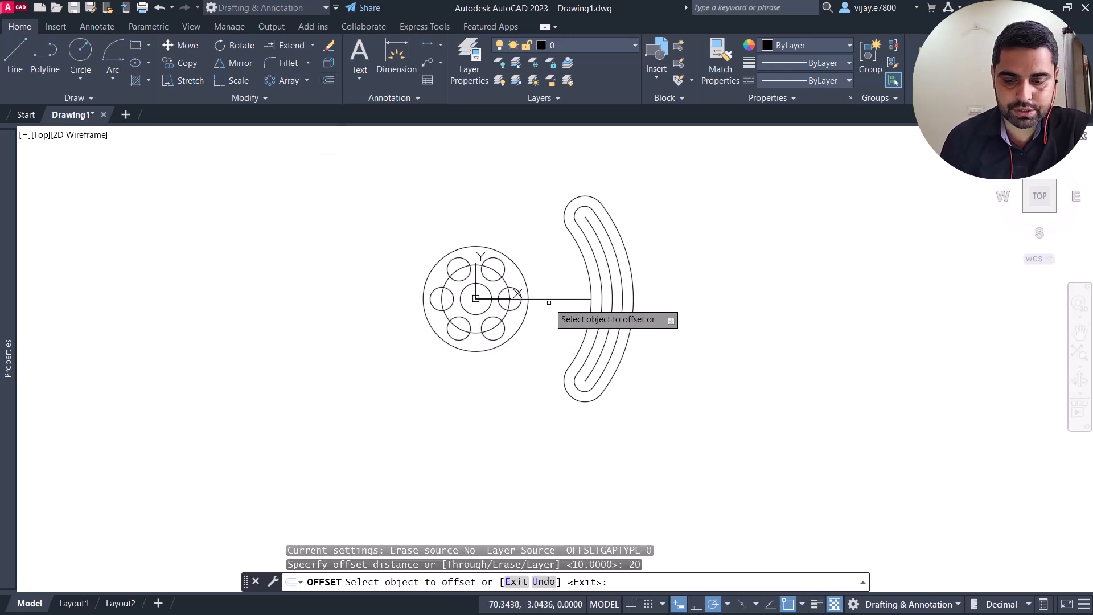
pyautogui.click(557, 297)
pyautogui.click(556, 281)
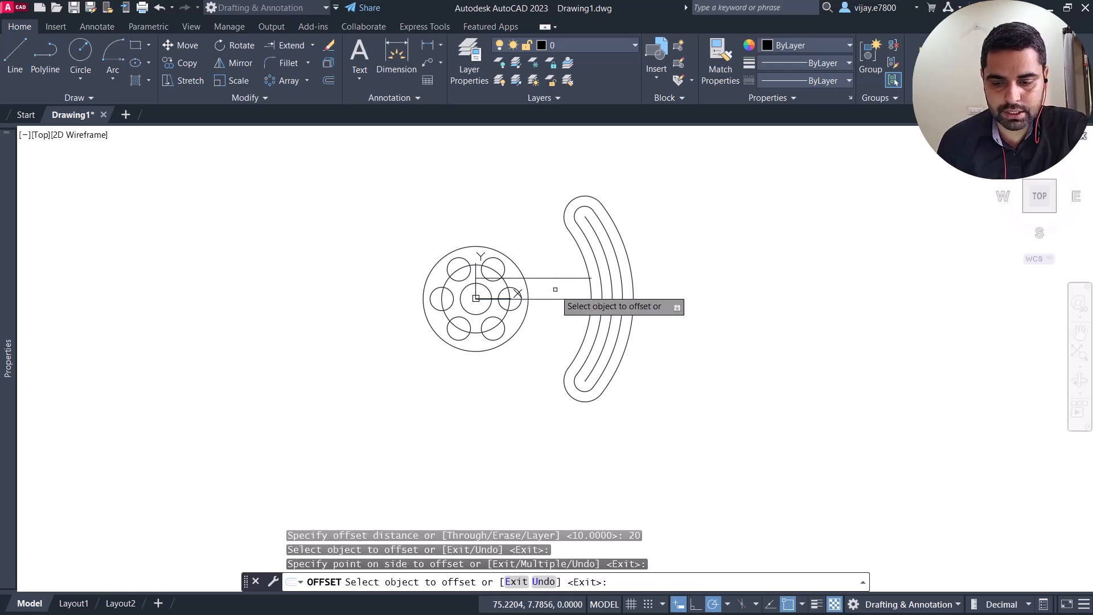
pyautogui.click(553, 299)
pyautogui.click(551, 311)
pyautogui.scroll(4, 555, 309)
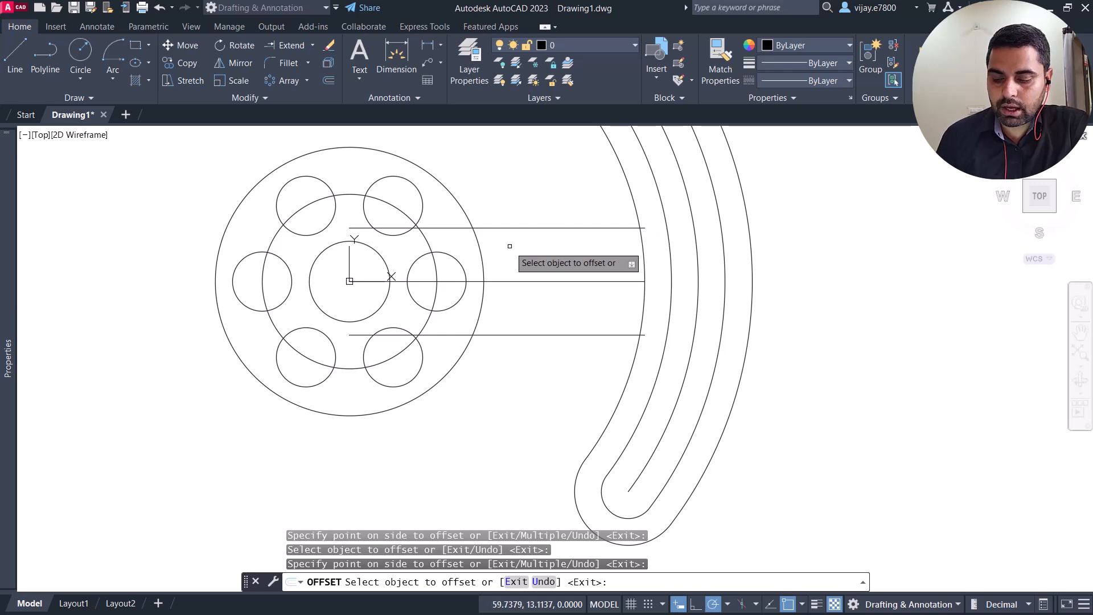
pyautogui.press('Escape')
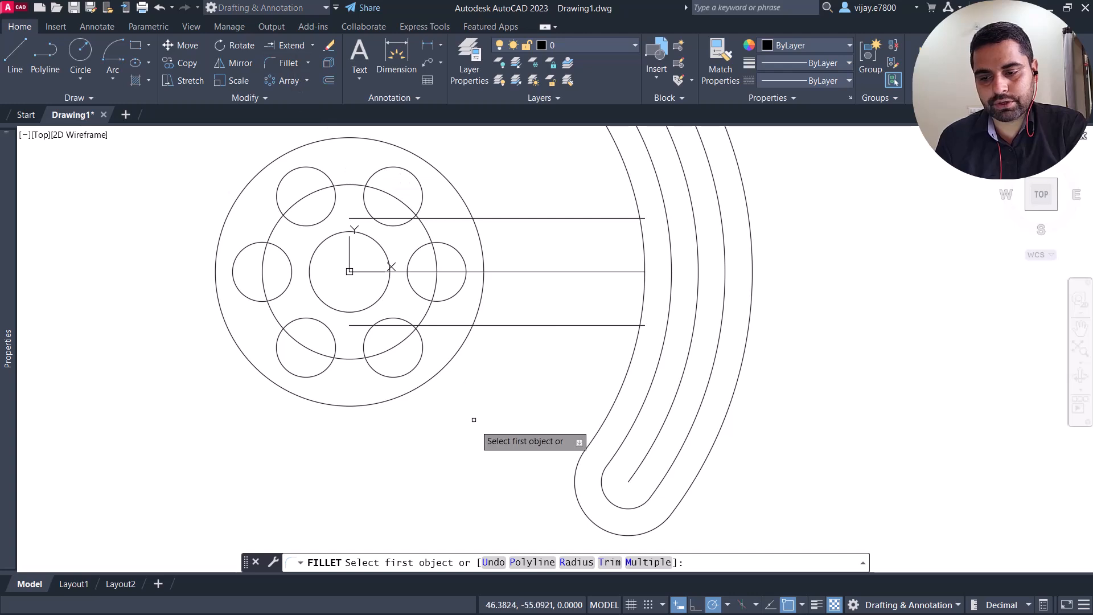
# Step: Fillet the lower horizontal line and the inner arc of the slot's surrounding outline with a 5 mm radius
pyautogui.click(576, 562)
pyautogui.write('5')
pyautogui.press('Return')
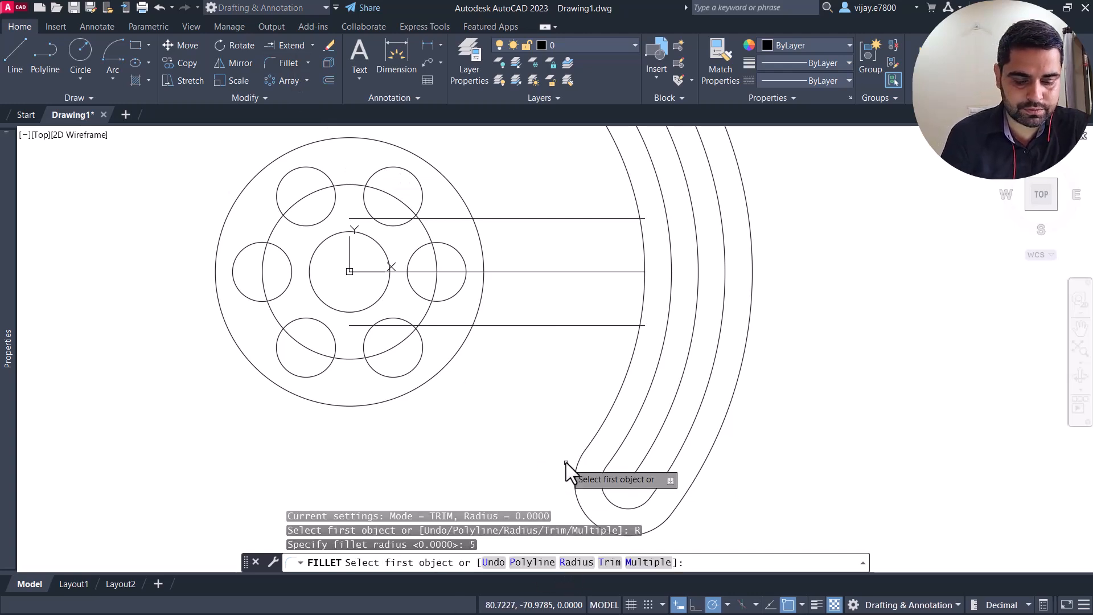
pyautogui.click(633, 364)
pyautogui.click(614, 326)
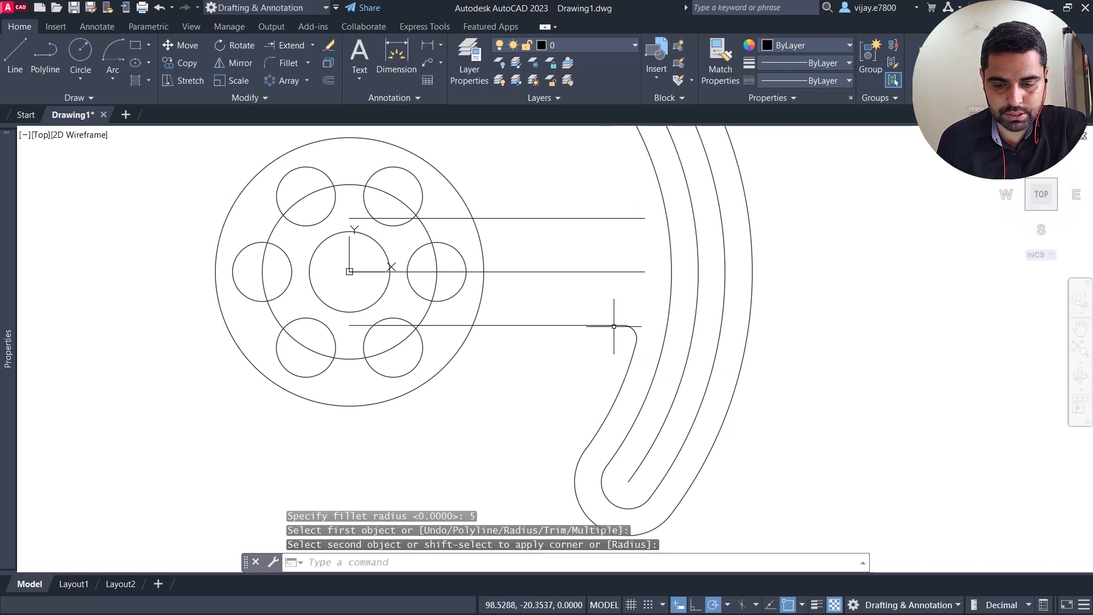
# Step: Fillet the lower horizontal line into the largest circle, keeping the same fillet radius
pyautogui.scroll(-2, 610, 249)
pyautogui.moveTo(610, 250); pyautogui.dragTo(593, 331, button='middle')
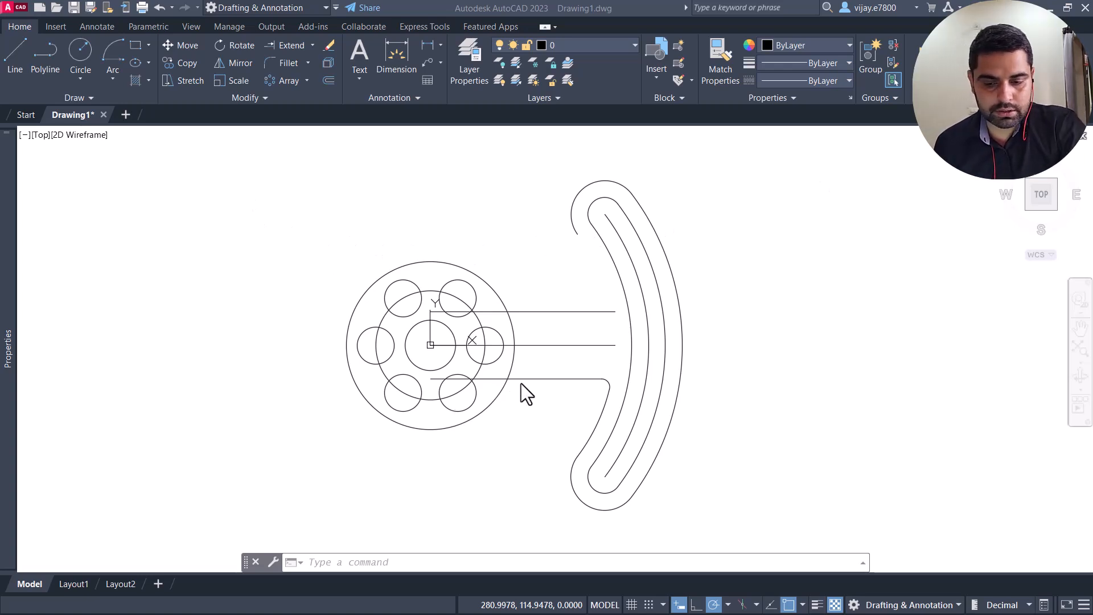
pyautogui.click(272, 60)
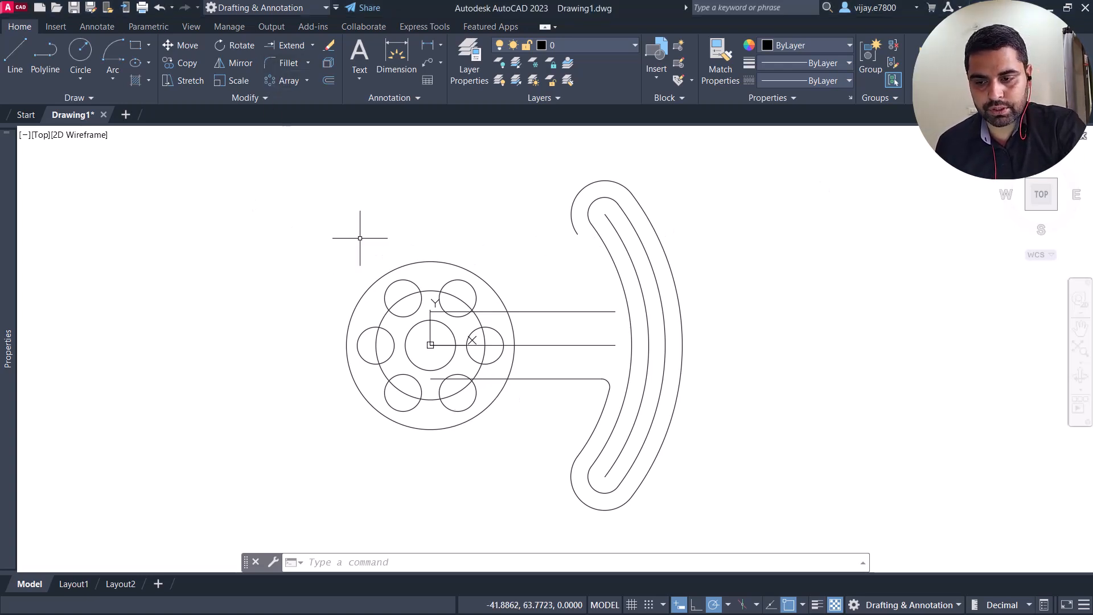
pyautogui.click(286, 63)
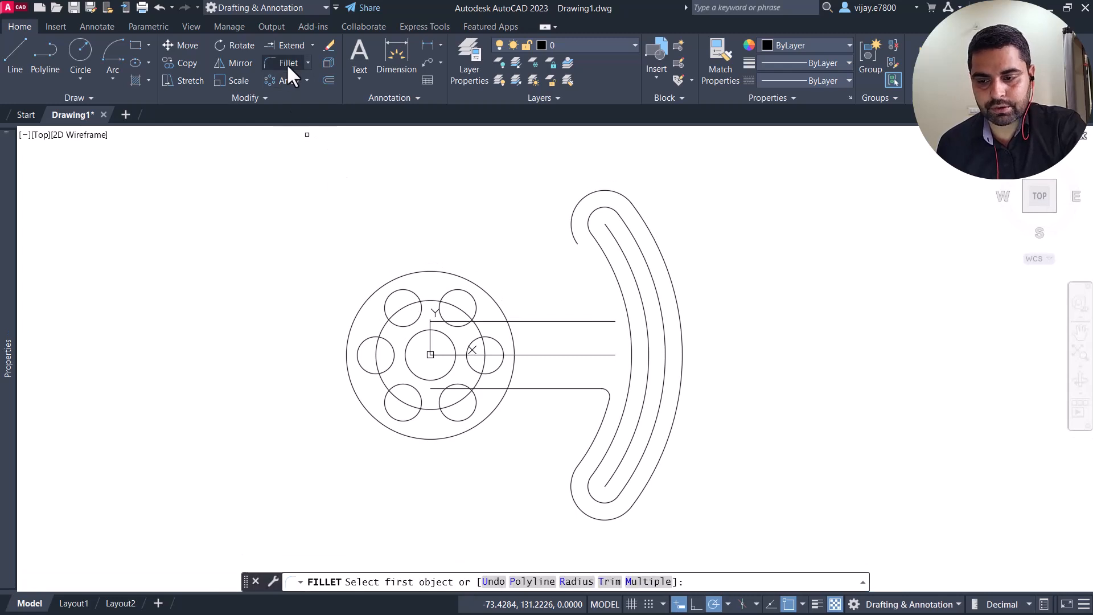
pyautogui.click(520, 389)
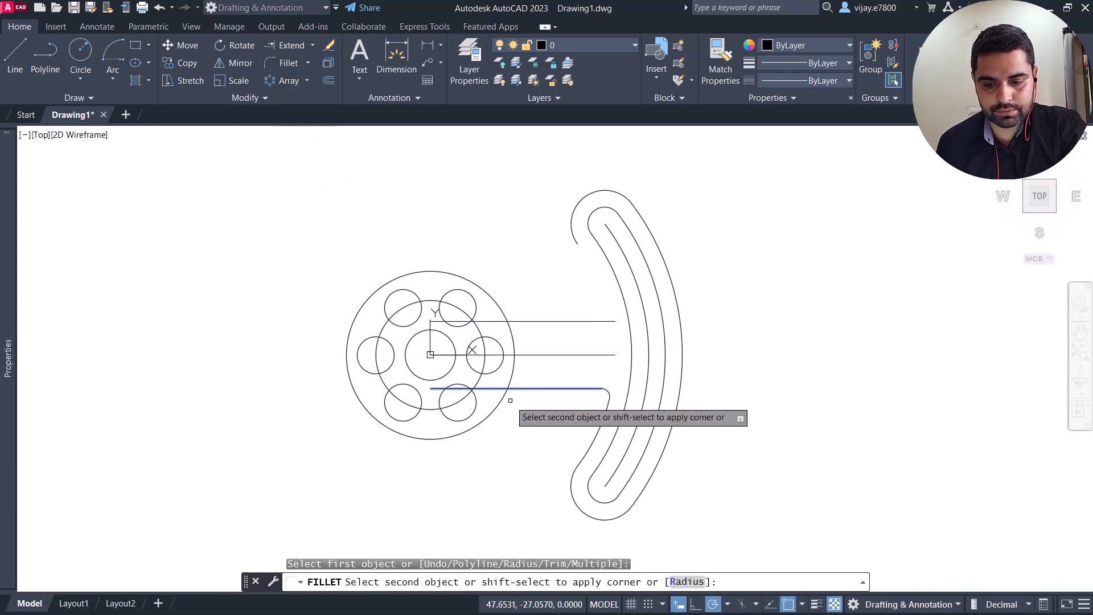
pyautogui.click(503, 399)
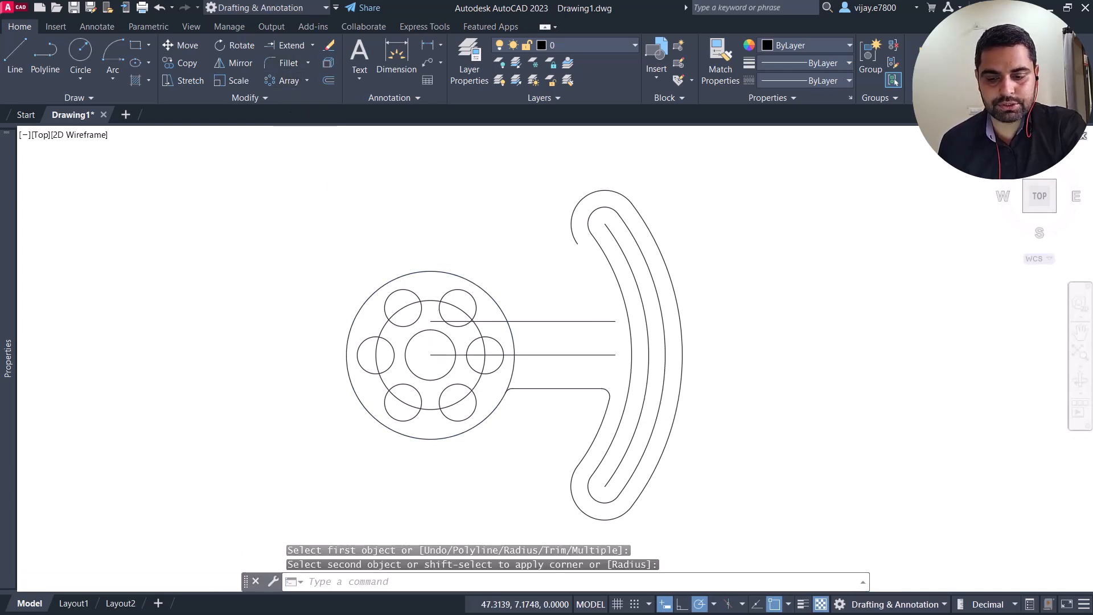
# Step: Extend the lower inner arc of the slot's surrounding outline upward until it meets the outline's upper rounded end
pyautogui.scroll(2, 510, 343)
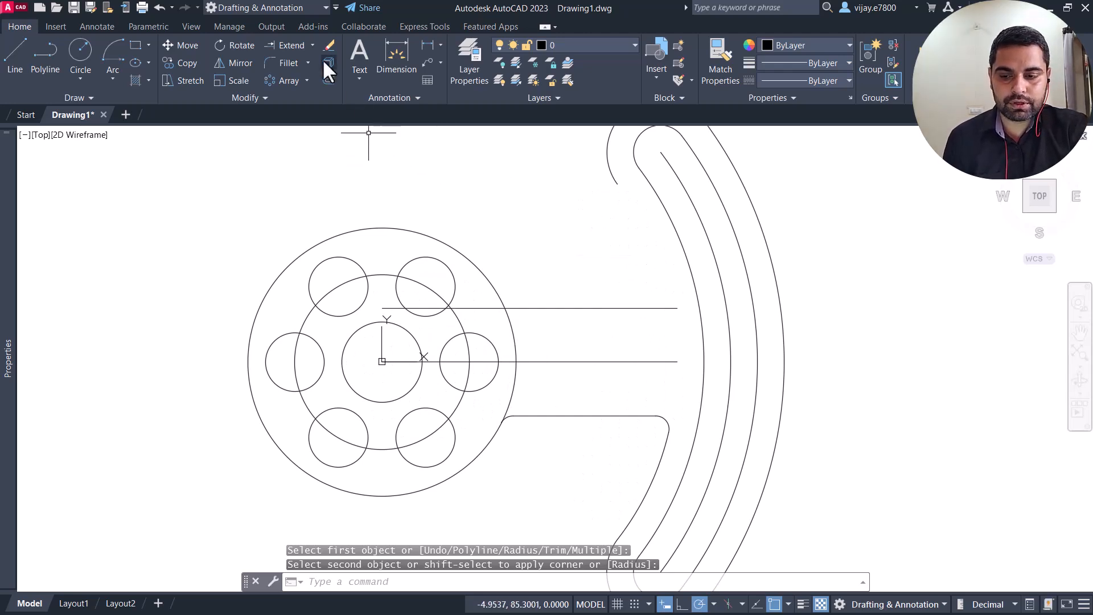
pyautogui.click(291, 46)
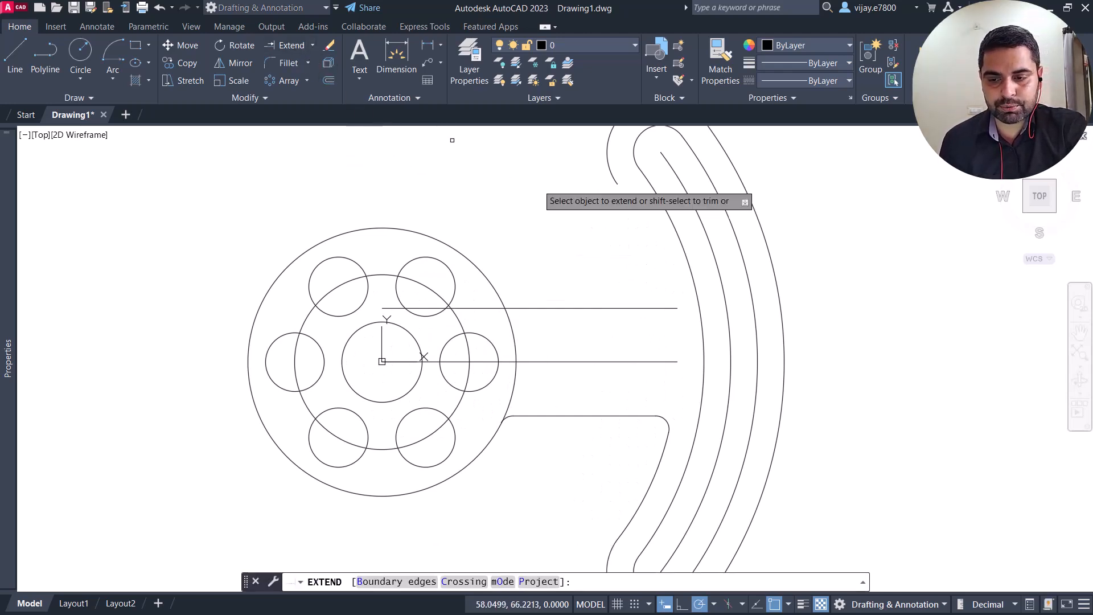
pyautogui.click(658, 465)
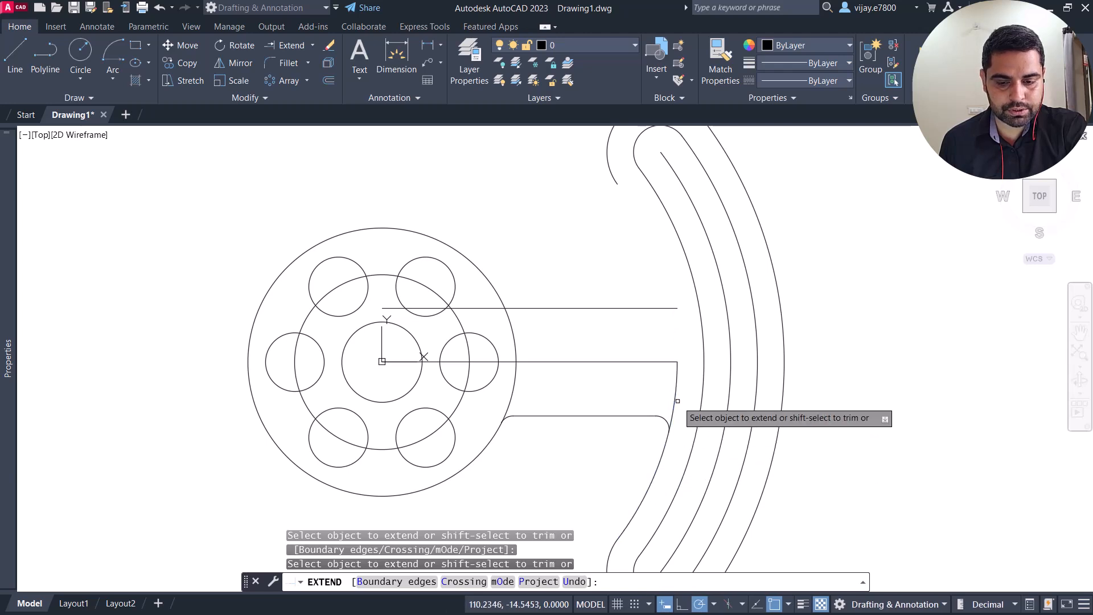
# Step: Fillet the upper horizontal line and the inner arc of the slot's surrounding outline with a 5 mm radius
pyautogui.click(287, 63)
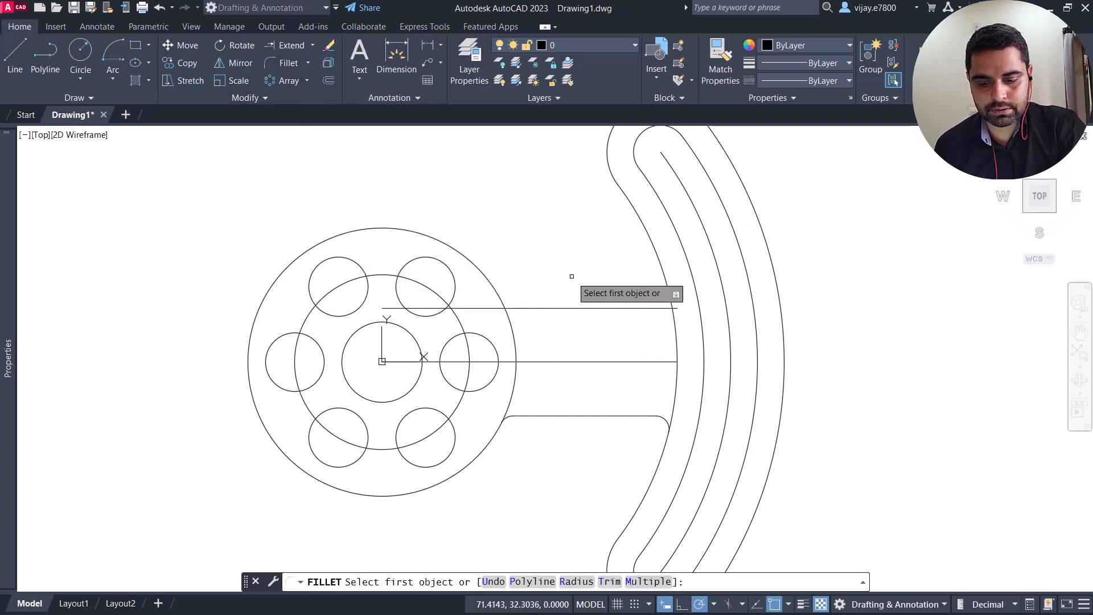
pyautogui.click(666, 296)
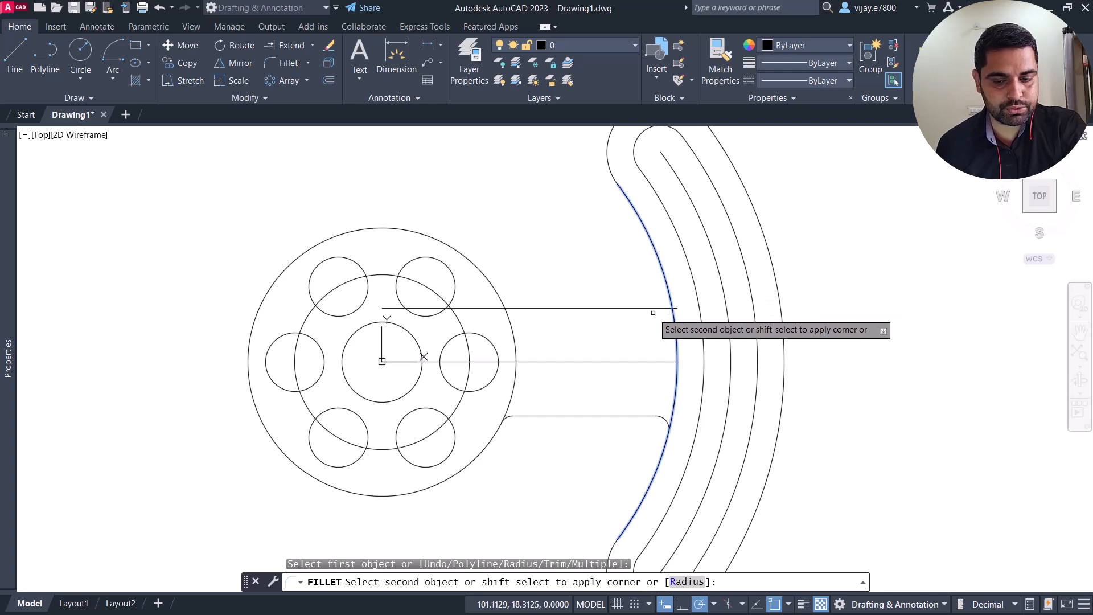
pyautogui.click(649, 308)
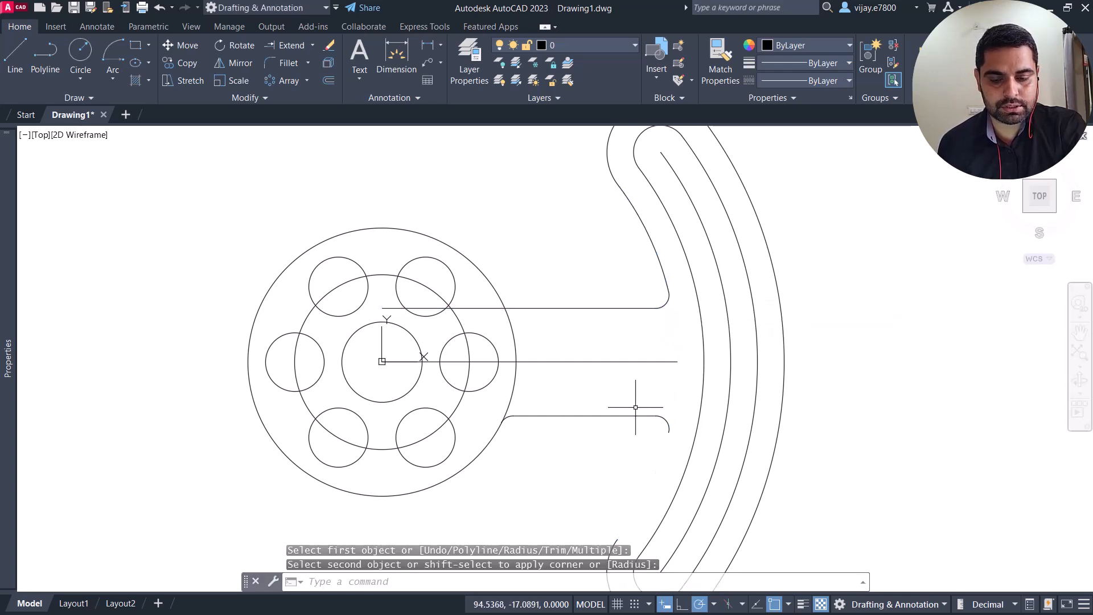
# Step: Fillet the upper horizontal line into the largest circle of the hub, keeping the 5 mm radius
pyautogui.scroll(-2, 636, 407)
pyautogui.moveTo(614, 465); pyautogui.dragTo(604, 420, button='middle')
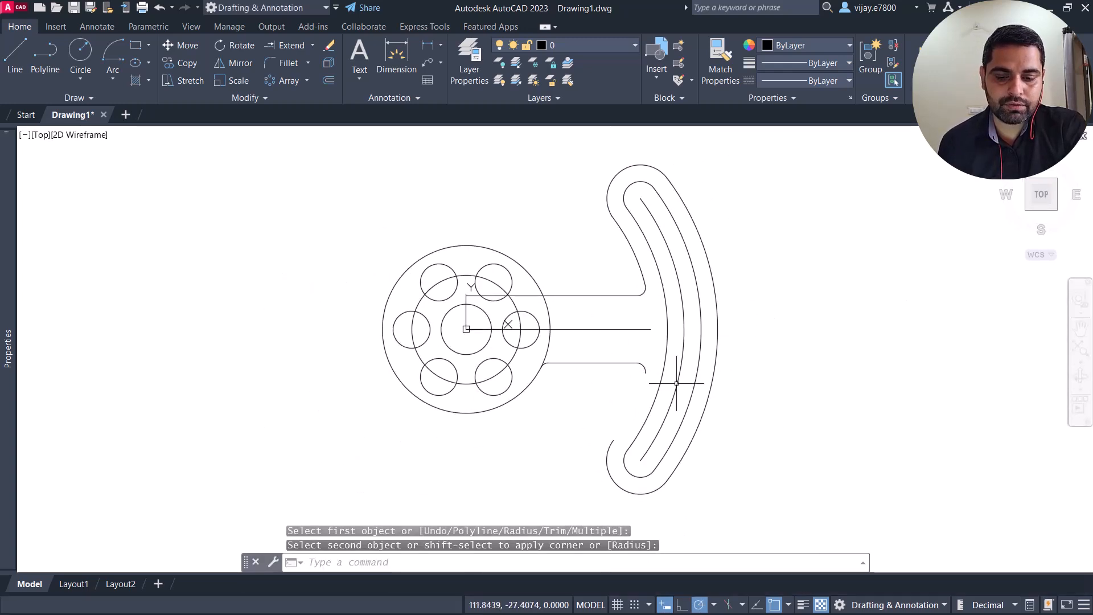
pyautogui.rightClick(513, 254)
pyautogui.click(550, 263)
pyautogui.click(555, 296)
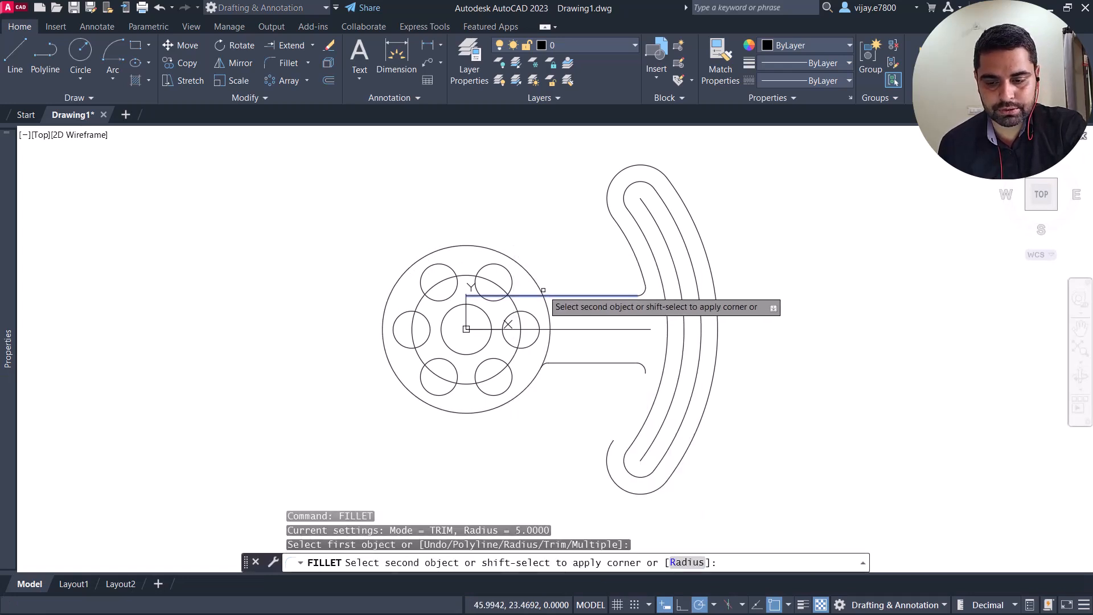
pyautogui.click(542, 288)
# Step: Extend the upper inner arc of the slot's surrounding outline down past the arm to the outline's lower rounded end
pyautogui.scroll(2, 623, 273)
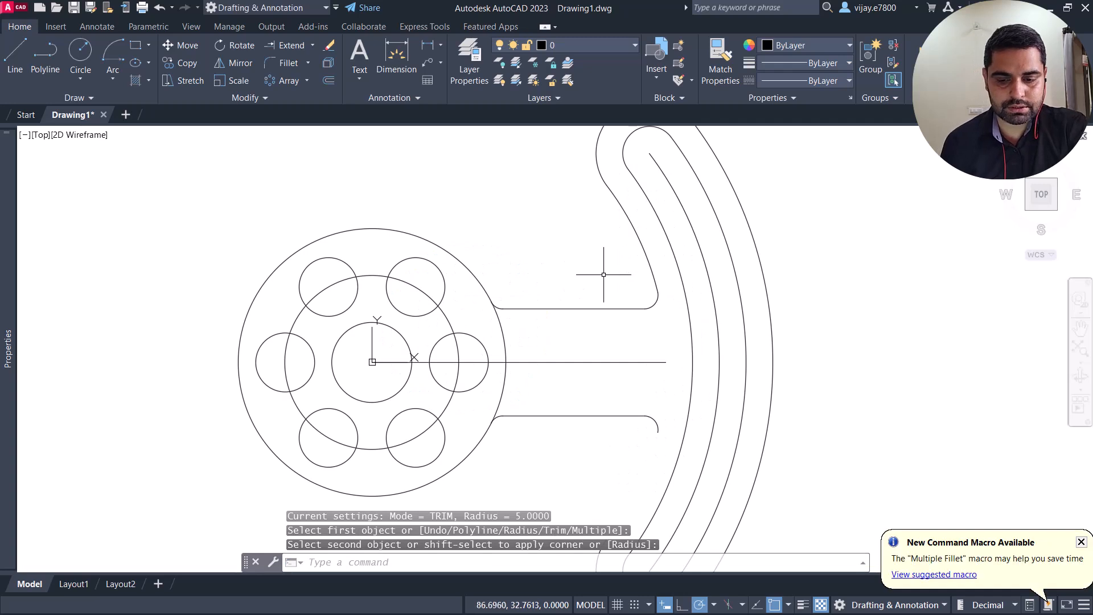
pyautogui.click(288, 47)
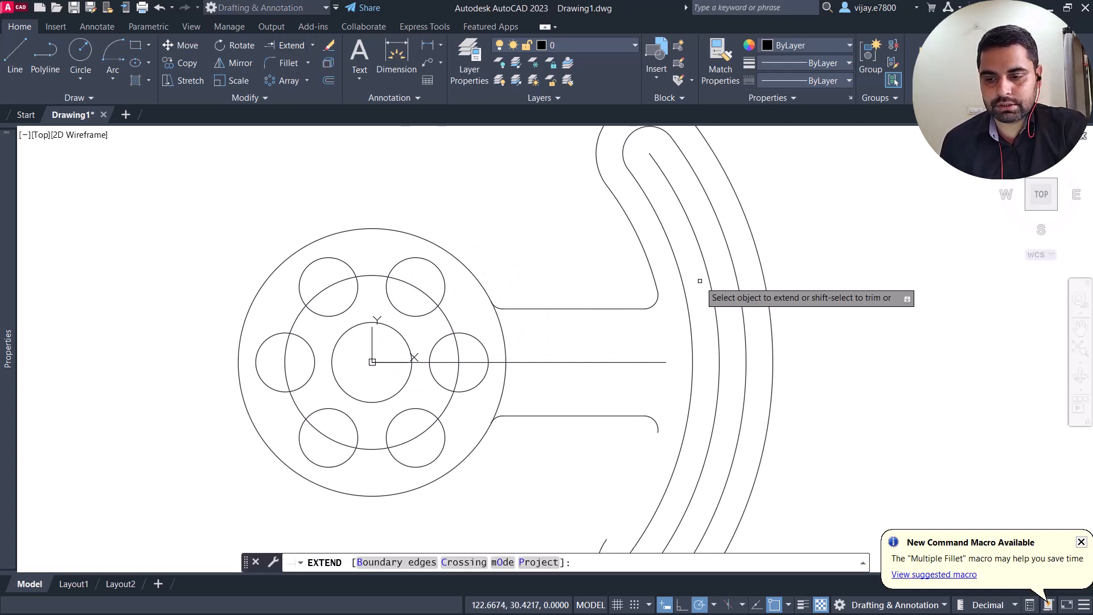
pyautogui.click(652, 270)
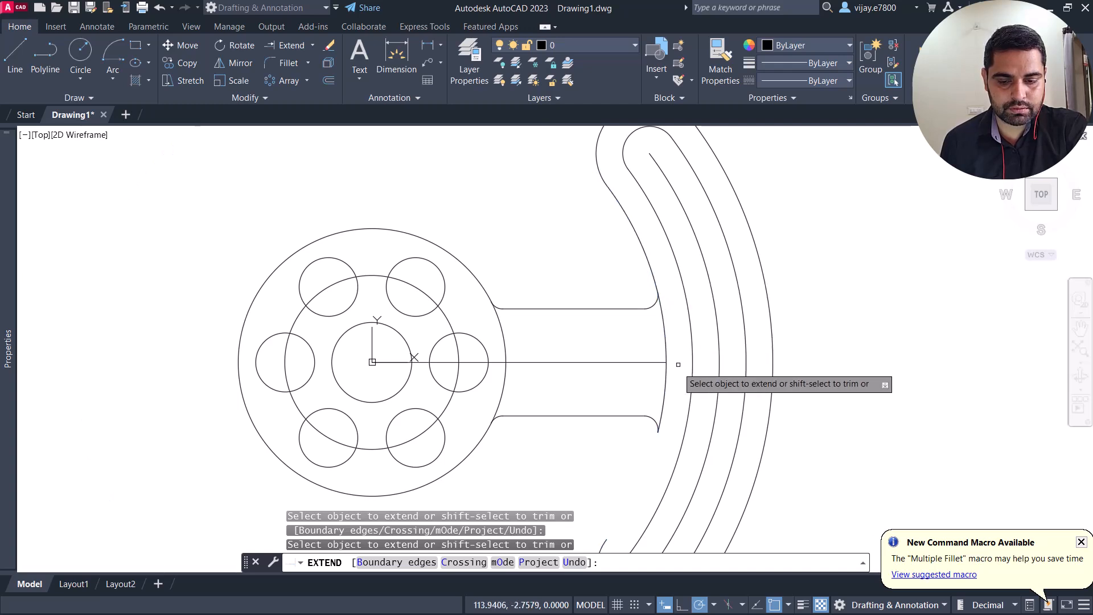
pyautogui.click(666, 381)
pyautogui.rightClick(549, 284)
pyautogui.click(562, 288)
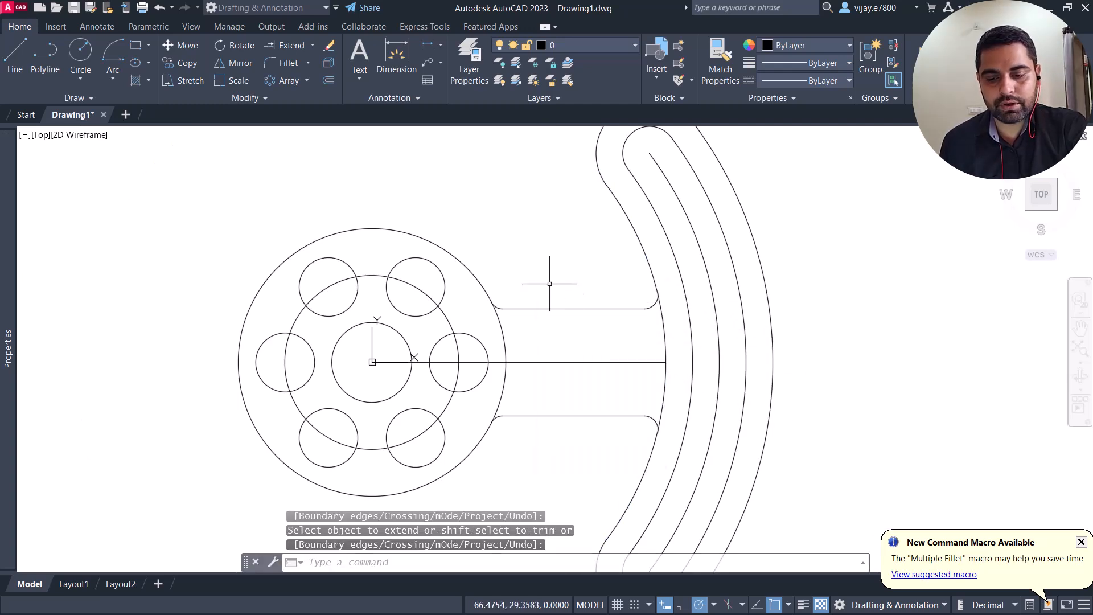
# Step: Trim away the piece of the outline's inner arc that crosses the arm between the two fillets
pyautogui.click(311, 46)
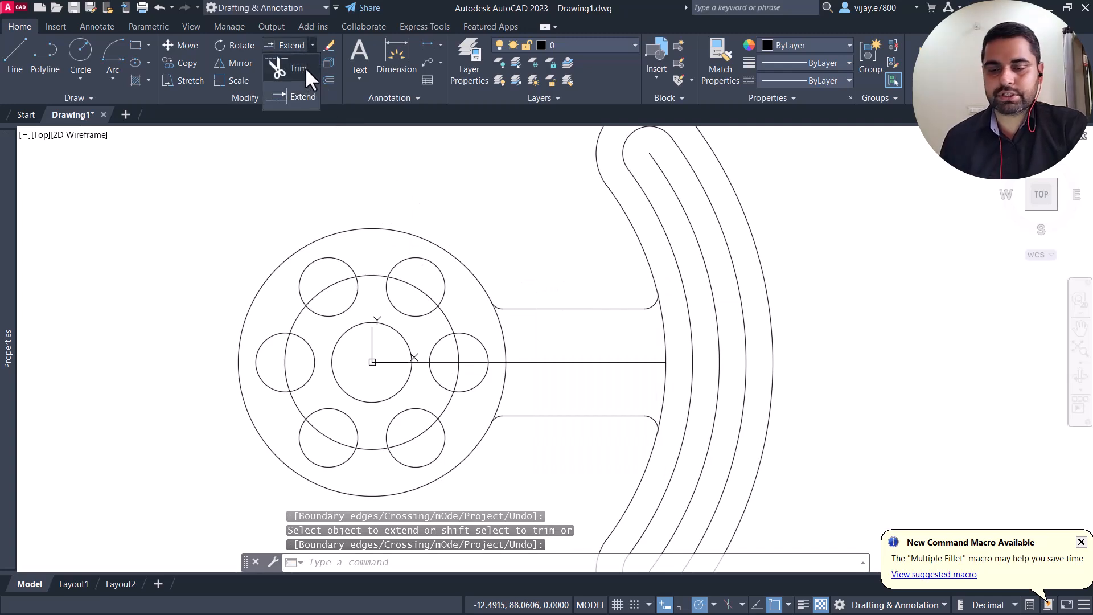
pyautogui.click(306, 68)
pyautogui.click(667, 354)
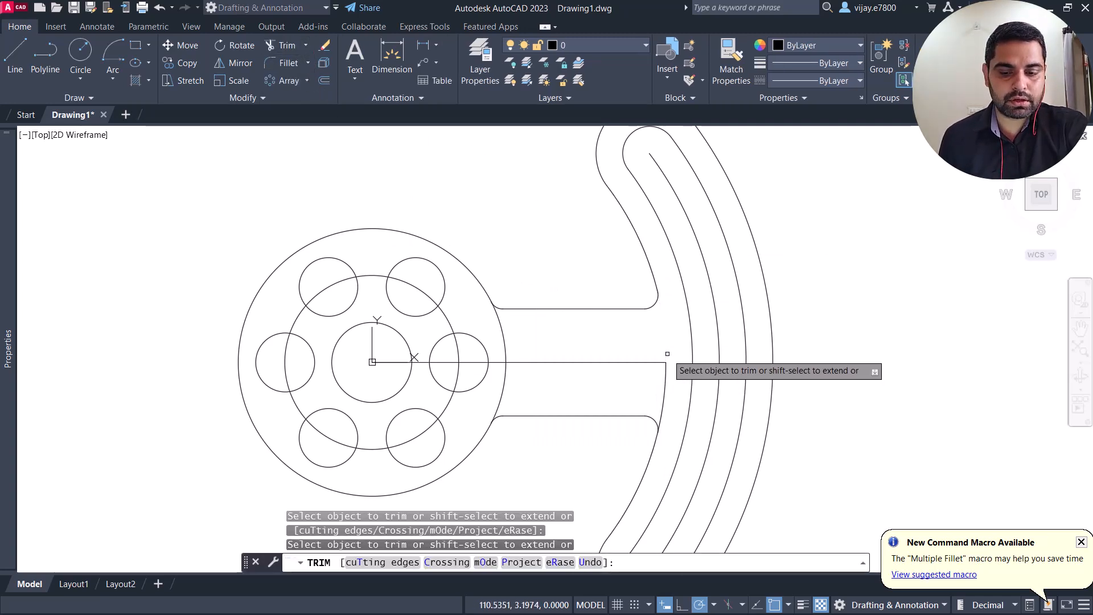
pyautogui.click(663, 391)
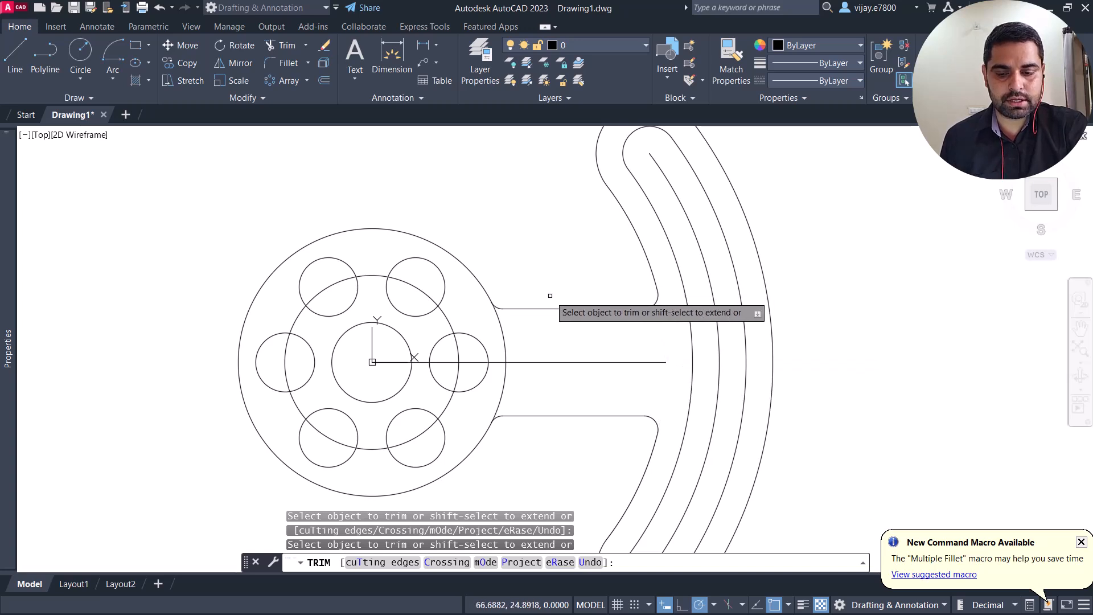
pyautogui.rightClick(517, 243)
pyautogui.click(531, 252)
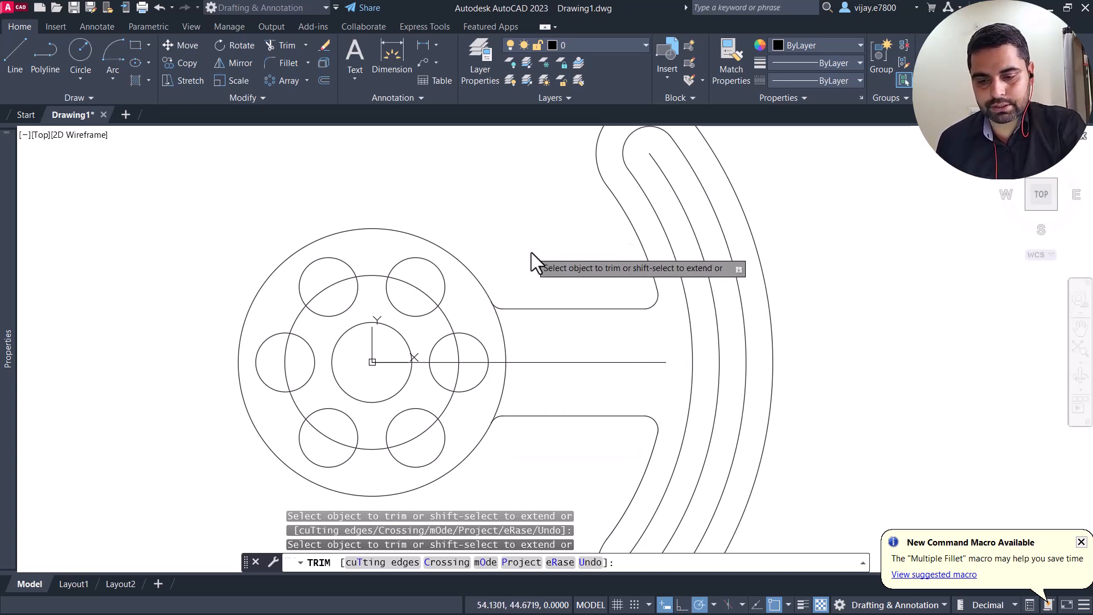
# Step: Colour the circle through the centres of the six holes yellow (248,215,49)
pyautogui.click(448, 316)
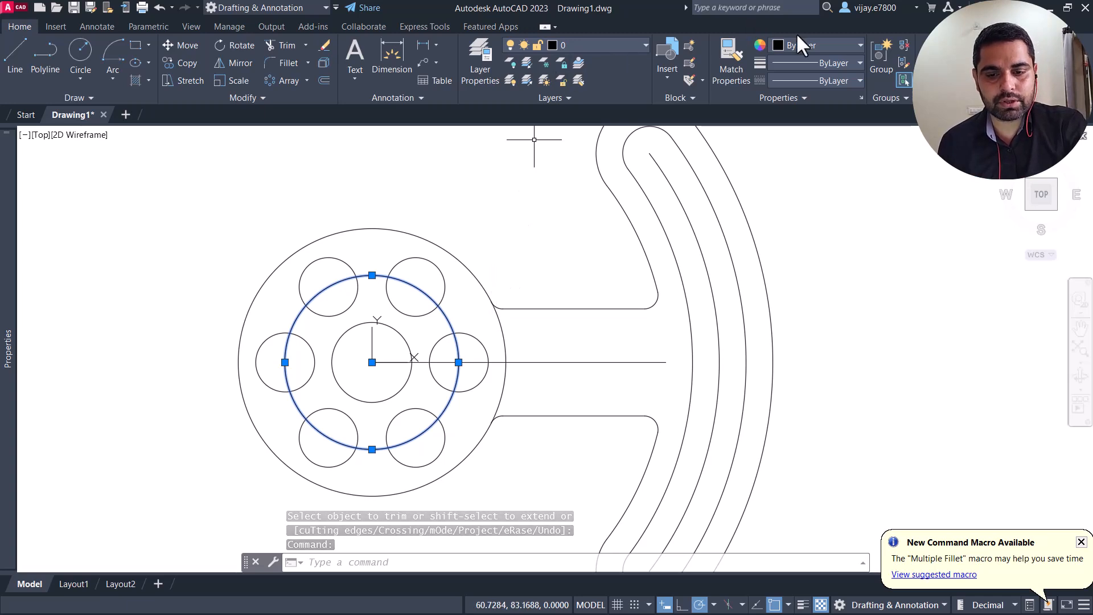
pyautogui.click(810, 46)
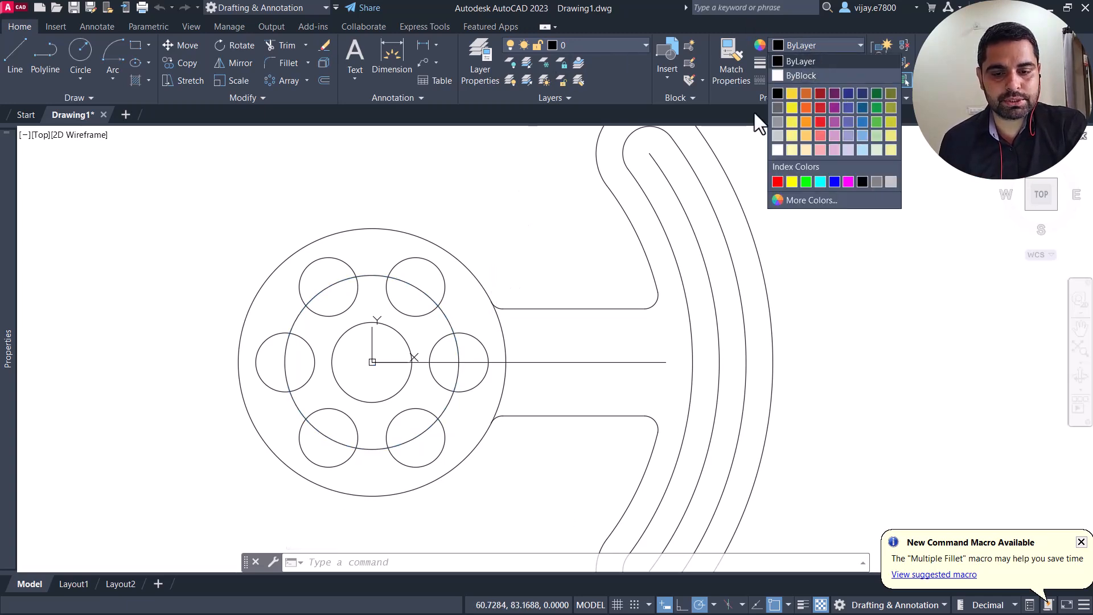
pyautogui.click(792, 94)
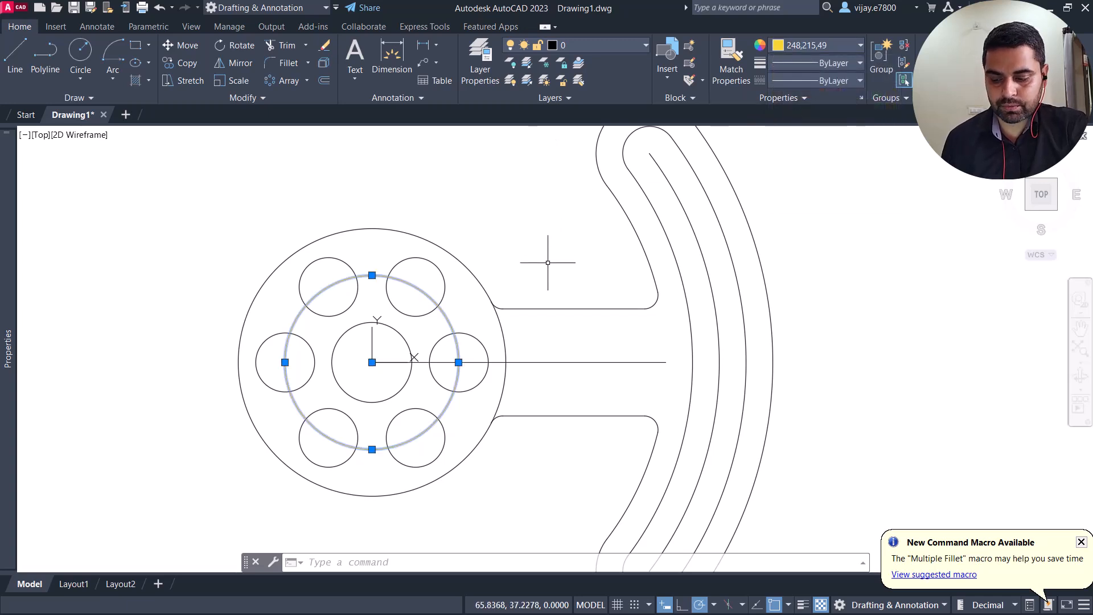
pyautogui.press('Escape')
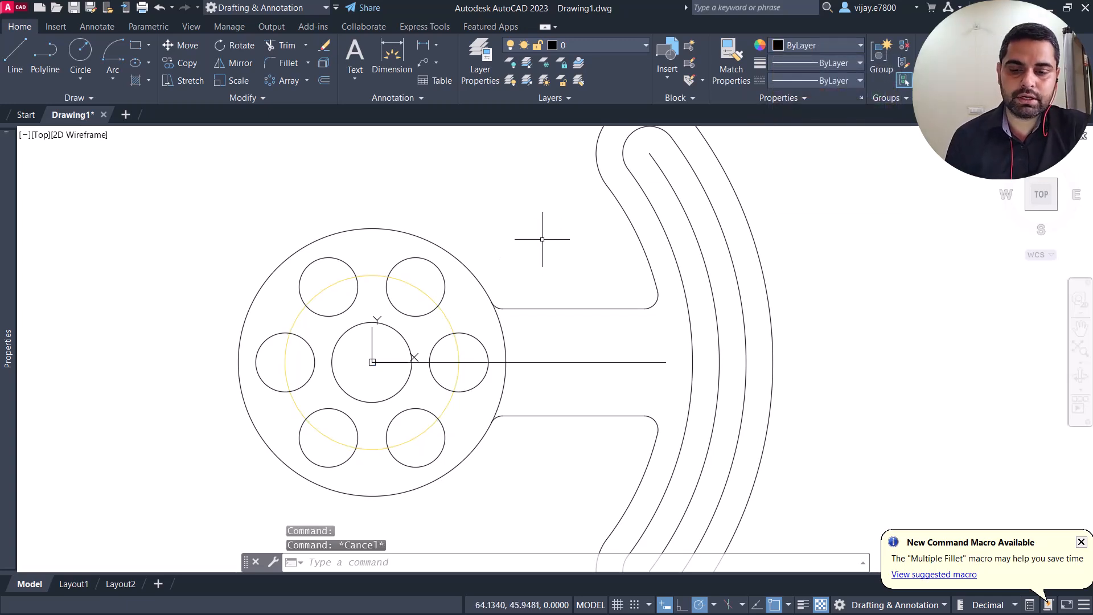
# Step: Delete the centre arc inside the slot and the horizontal centre line of the arm
pyautogui.click(732, 343)
pyautogui.click(718, 335)
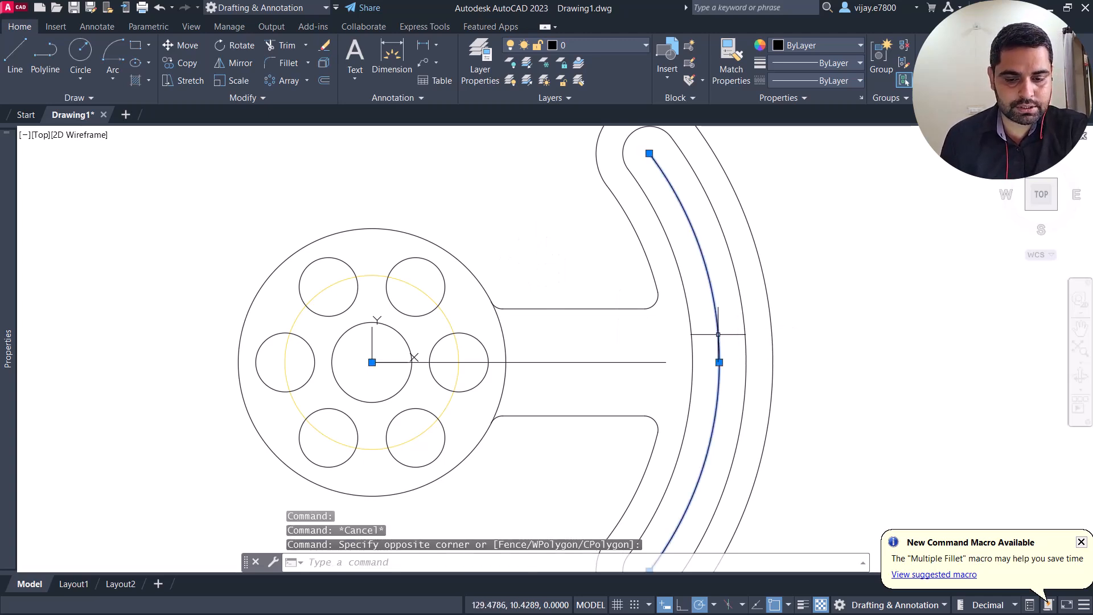
pyautogui.press('Delete')
pyautogui.click(653, 368)
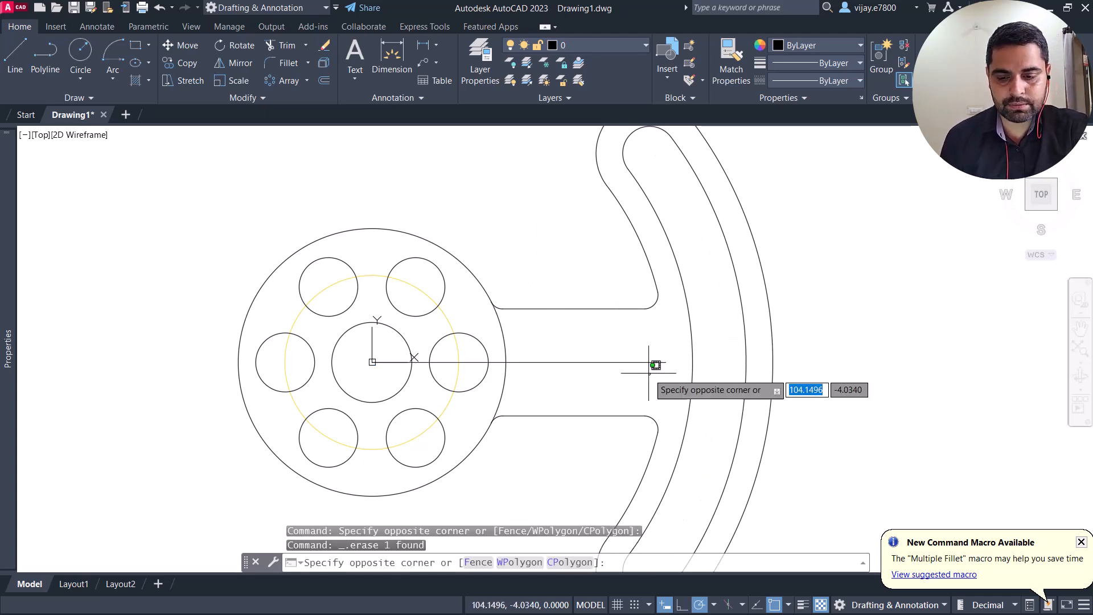
pyautogui.click(631, 358)
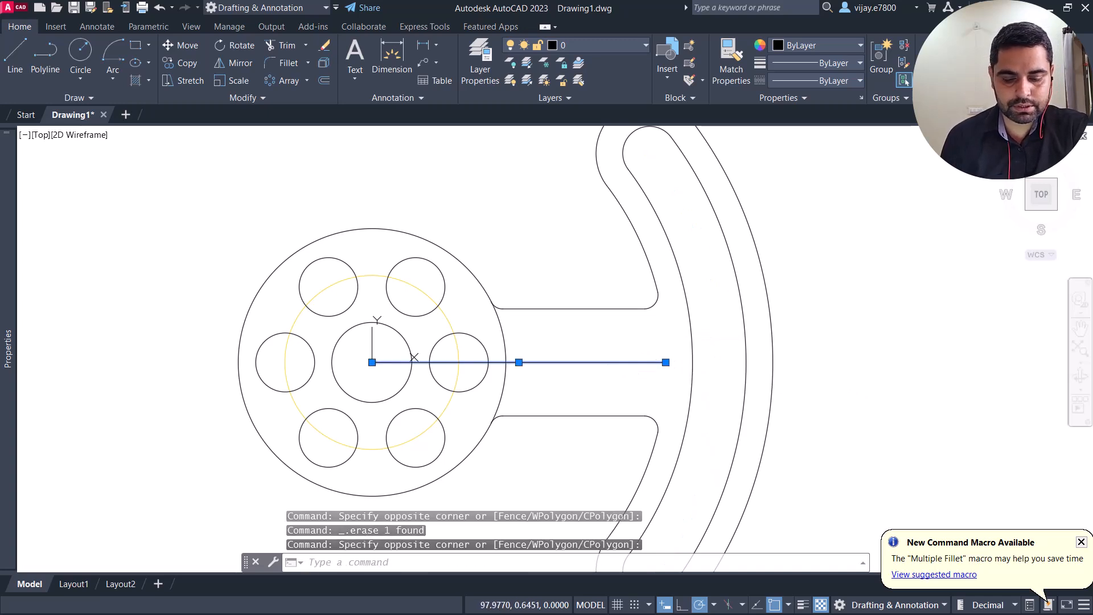
pyautogui.press('Delete')
# Step: Rotate the array of six holes about the hub's centre so that one hole lies directly below the centre
pyautogui.scroll(-2, 571, 350)
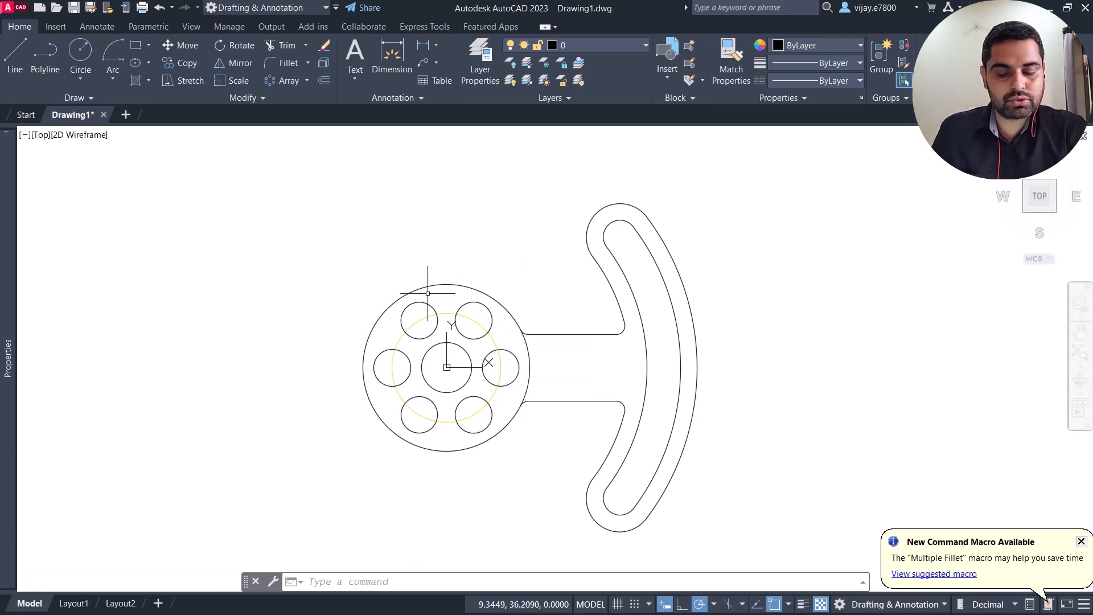
pyautogui.click(236, 45)
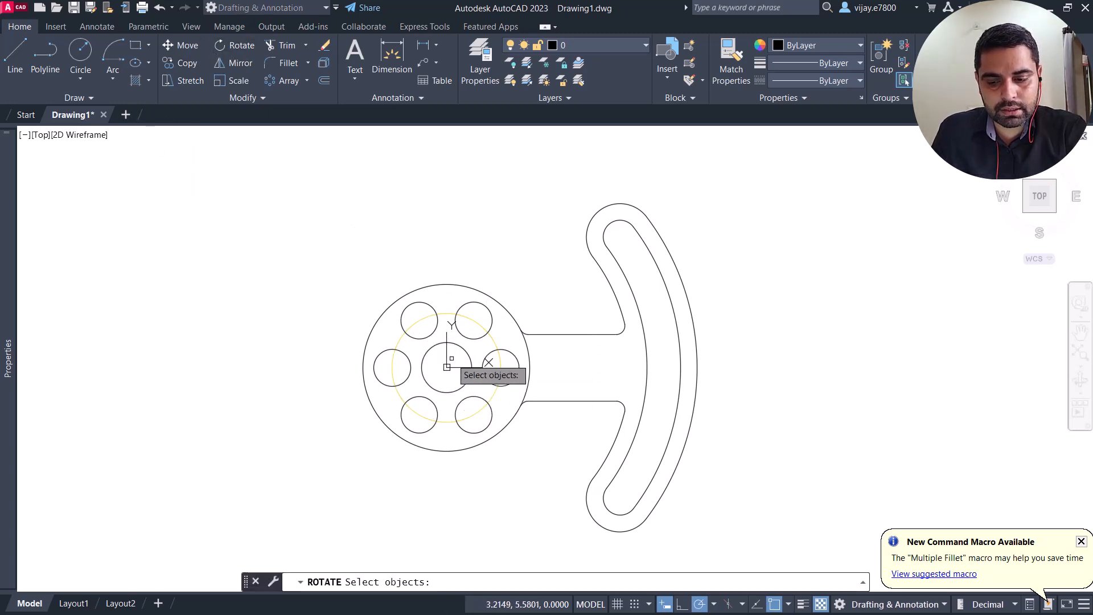
pyautogui.click(468, 338)
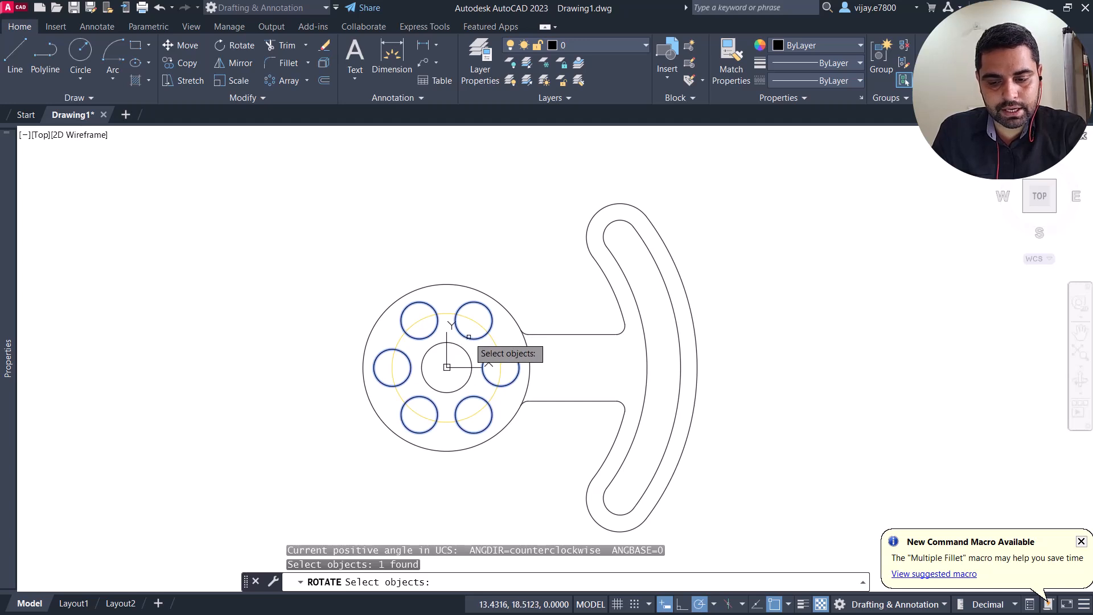
pyautogui.press('Return')
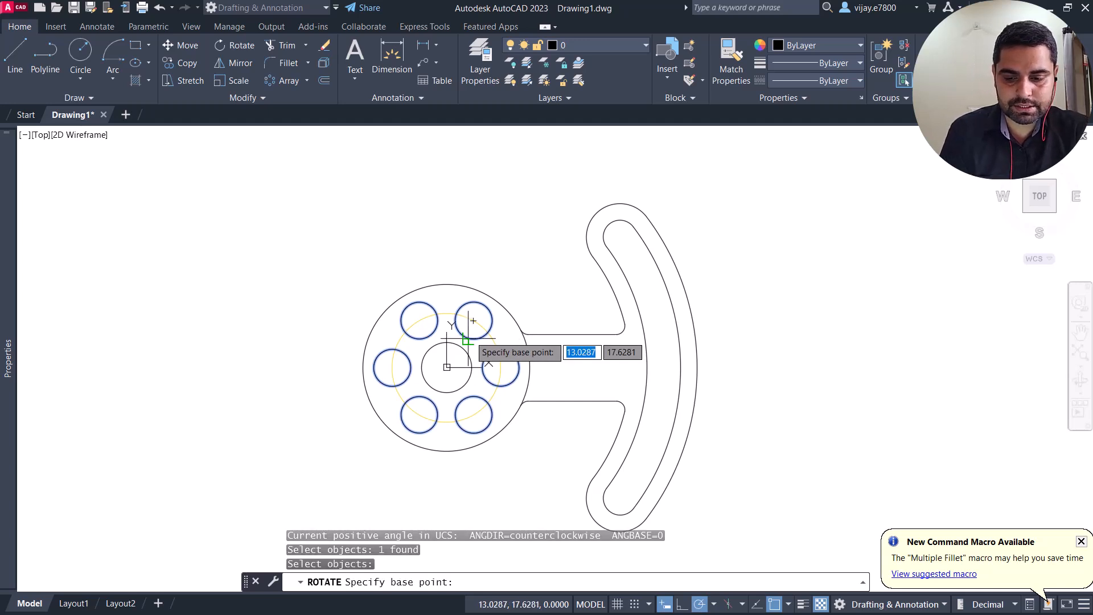
pyautogui.click(447, 368)
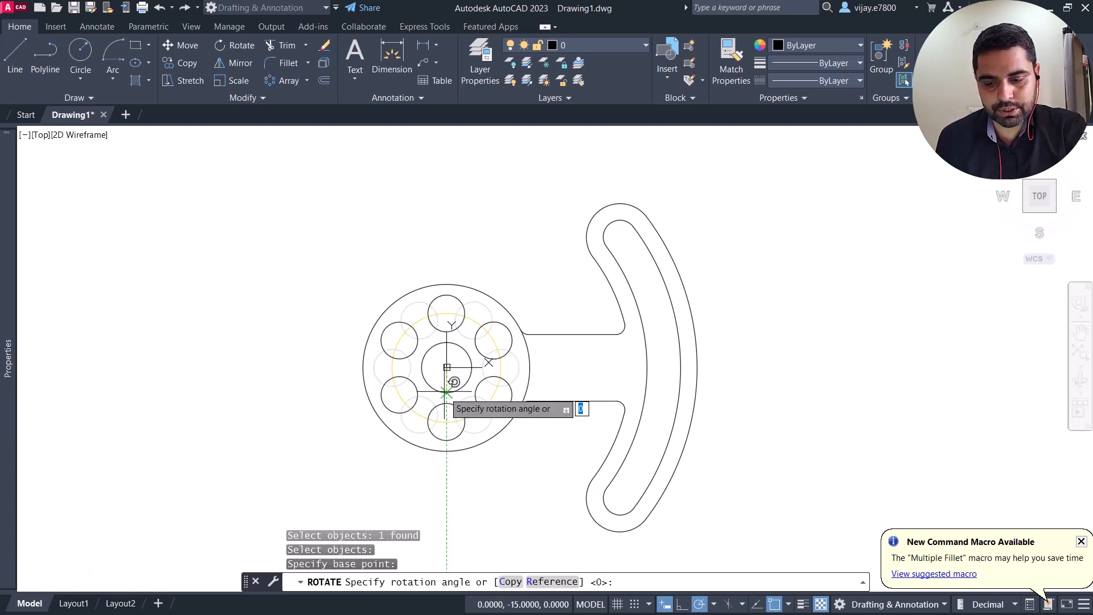
pyautogui.click(447, 422)
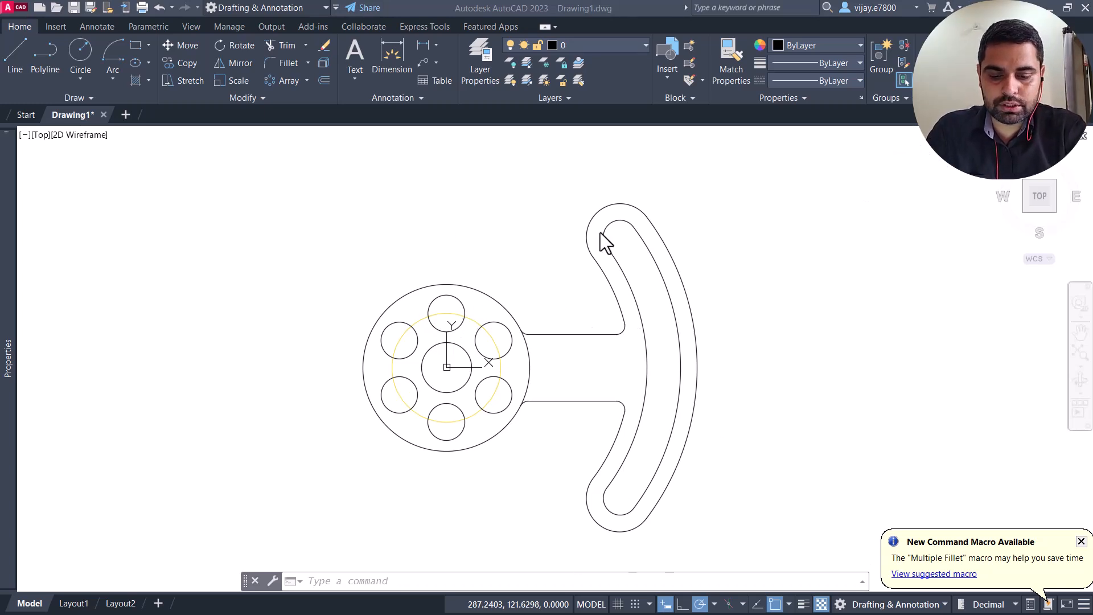
pyautogui.click(569, 189)
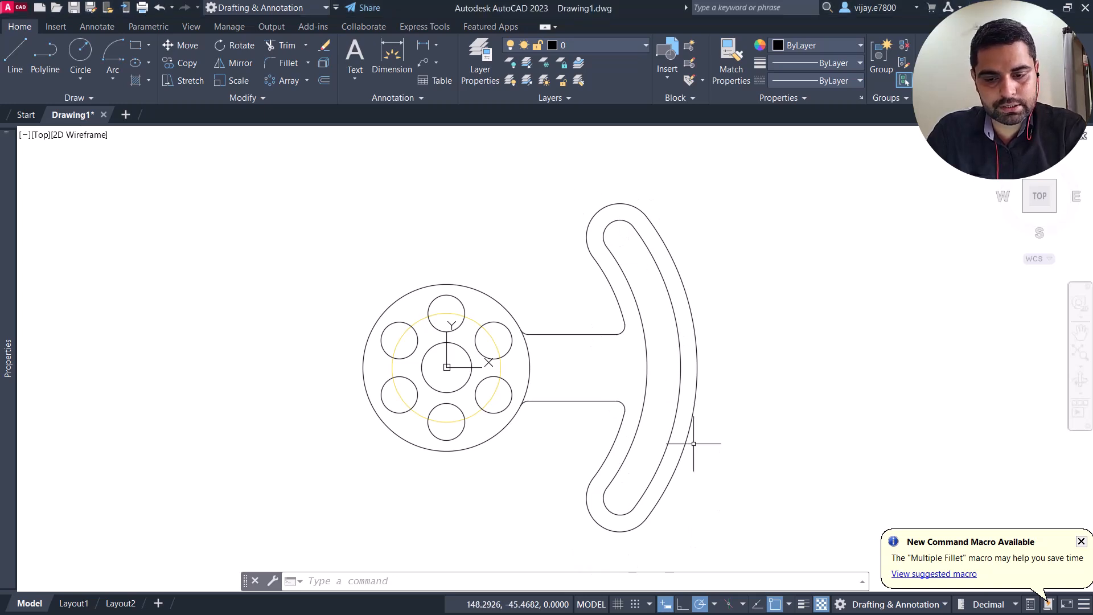
pyautogui.click(561, 190)
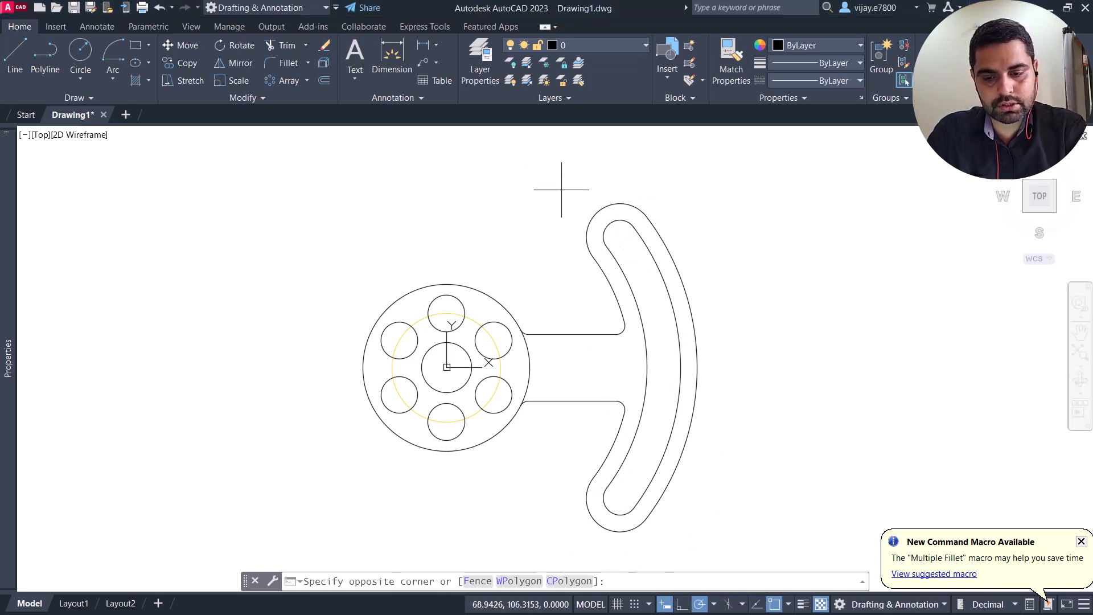
pyautogui.click(709, 540)
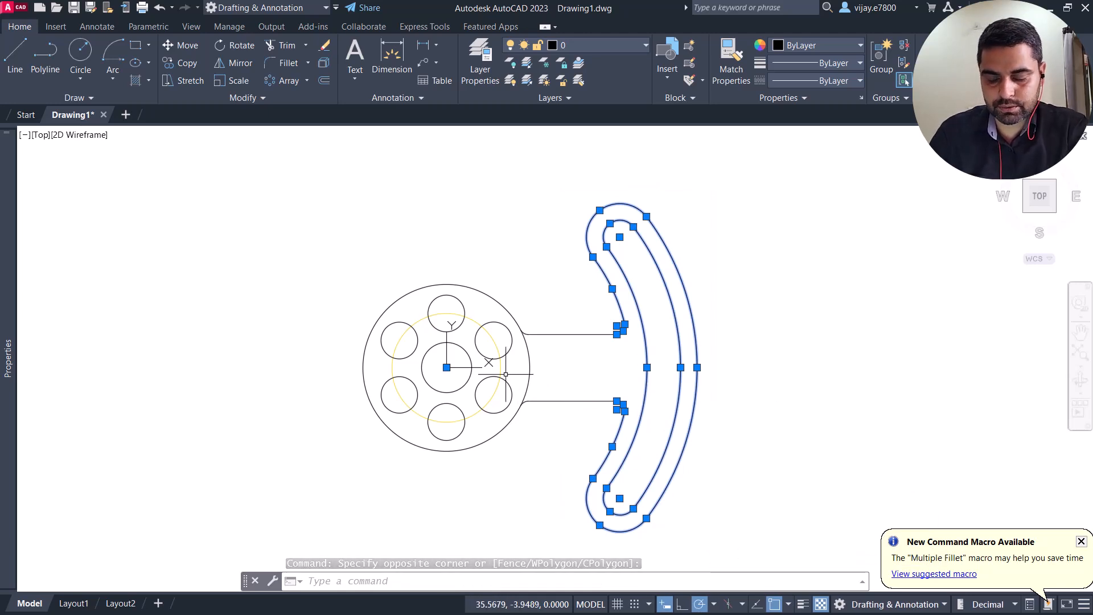
pyautogui.press('Escape')
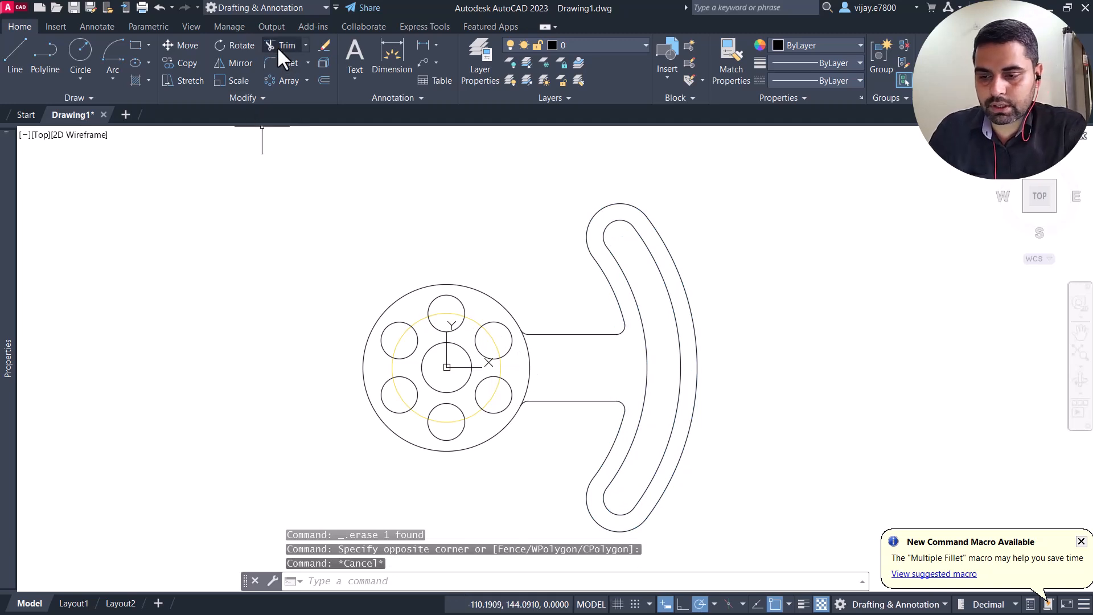
# Step: Extend the outline's upper inner arc across the arm to meet the lower fillet
pyautogui.click(304, 45)
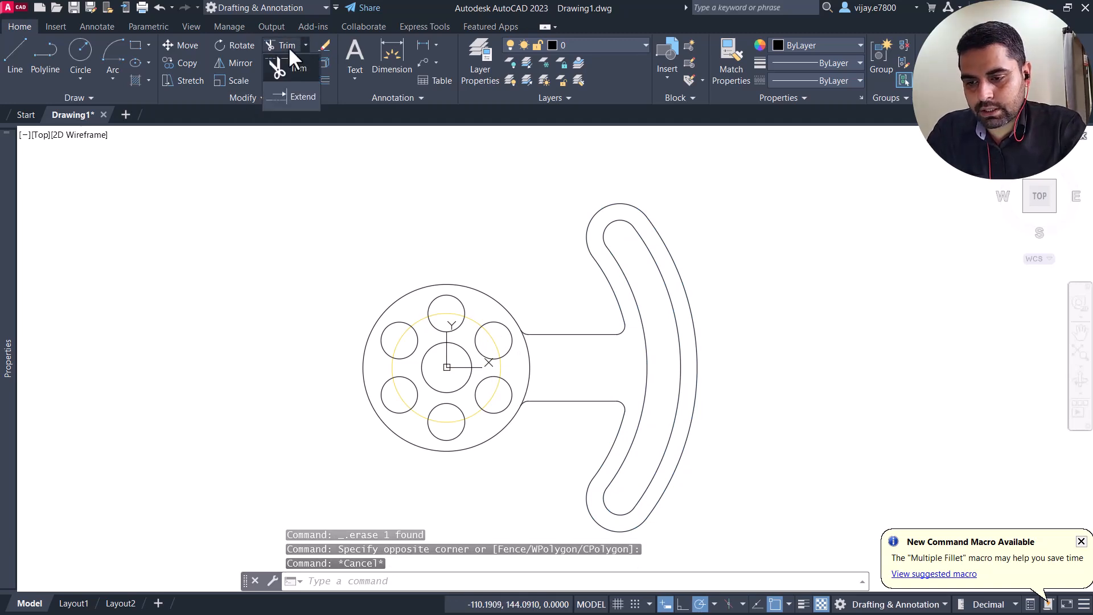
pyautogui.click(286, 94)
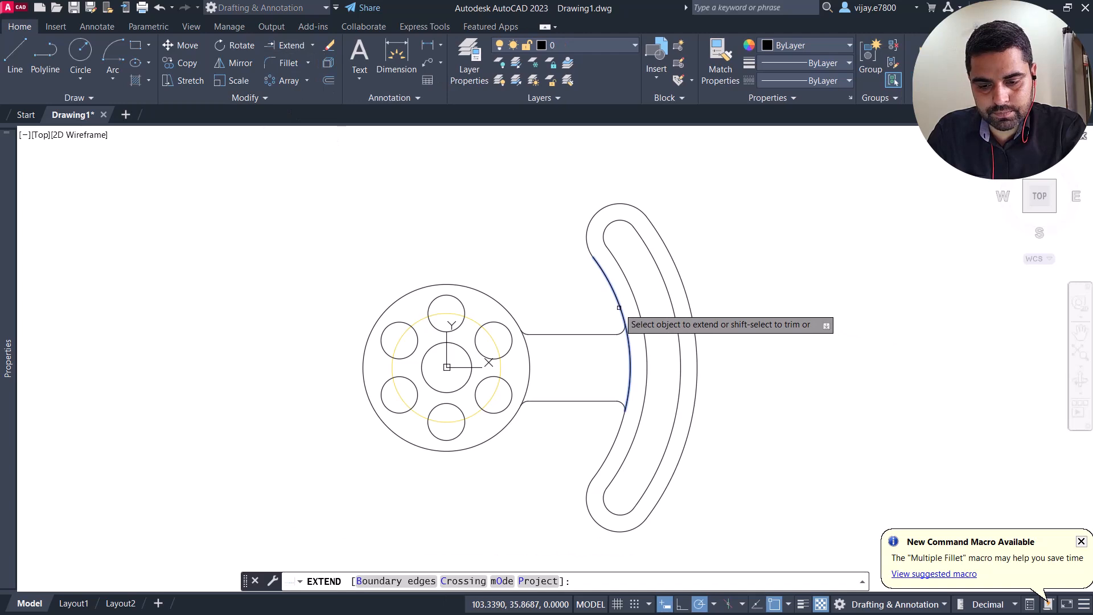
pyautogui.rightClick(532, 260)
pyautogui.click(564, 271)
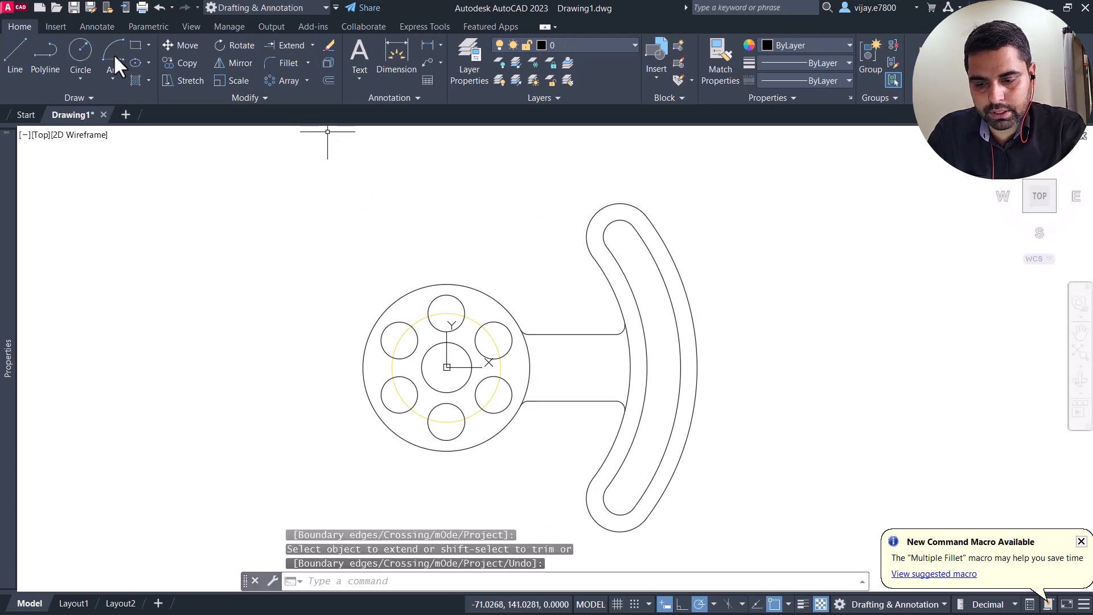
# Step: Draw a horizontal line from the hub's centre to the midpoint of the slot's inner arc
pyautogui.click(16, 57)
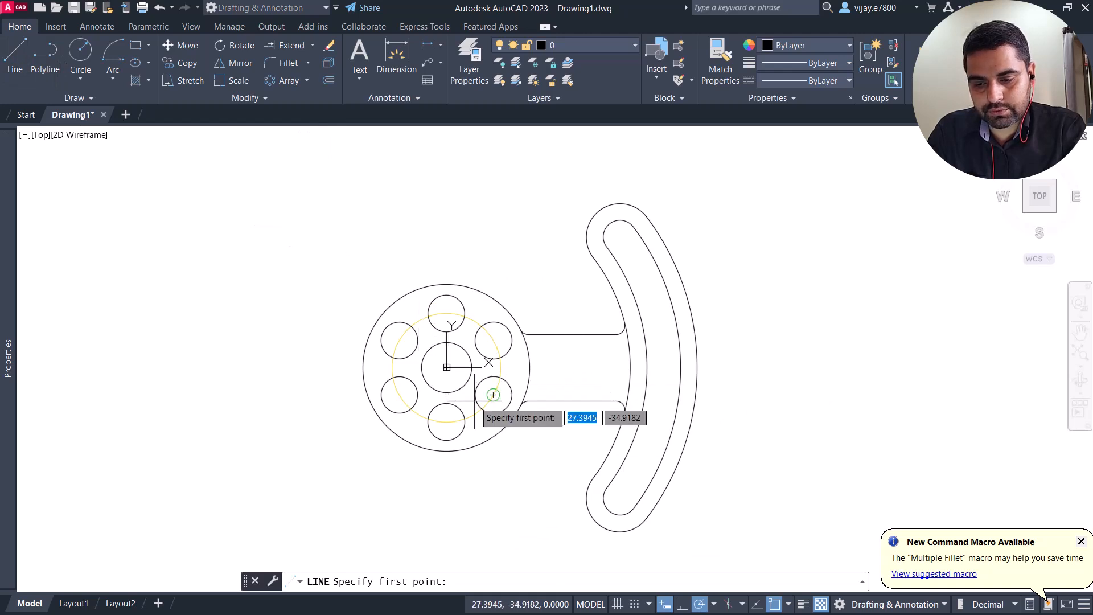
pyautogui.click(446, 368)
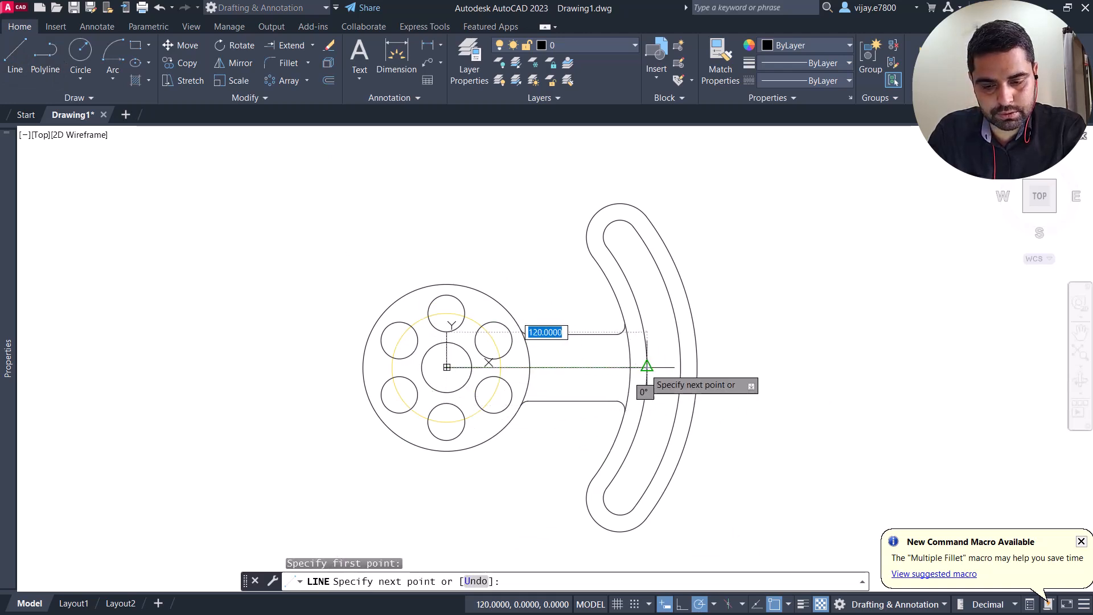
pyautogui.click(642, 368)
pyautogui.rightClick(524, 251)
pyautogui.click(538, 262)
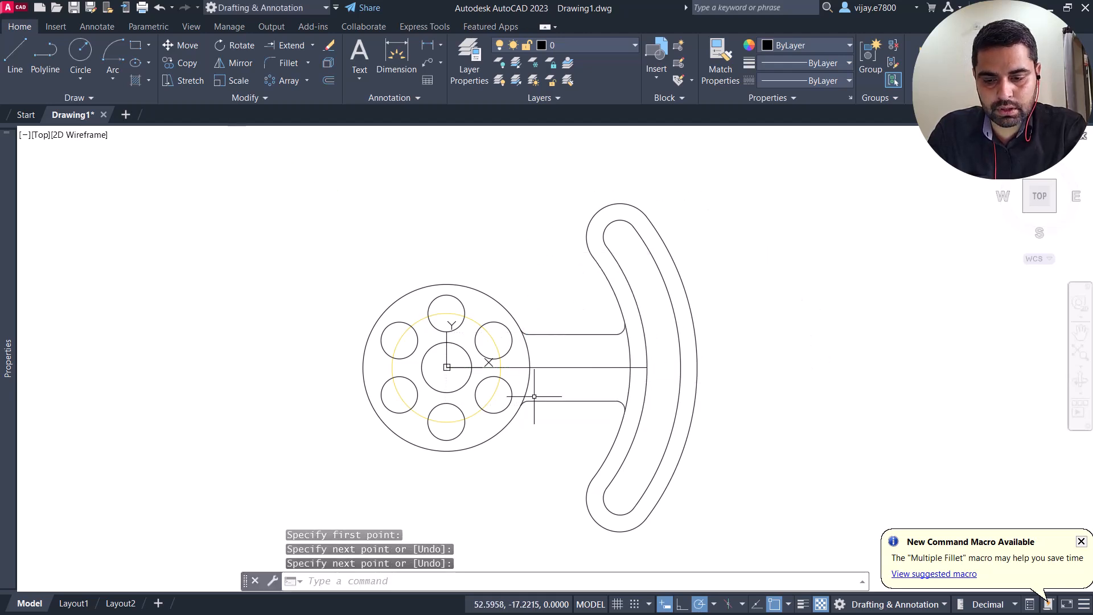
# Step: Dimension the horizontal distance between the hub's outer circle and the slot's inner arc, placing it just below the centre line
pyautogui.click(404, 73)
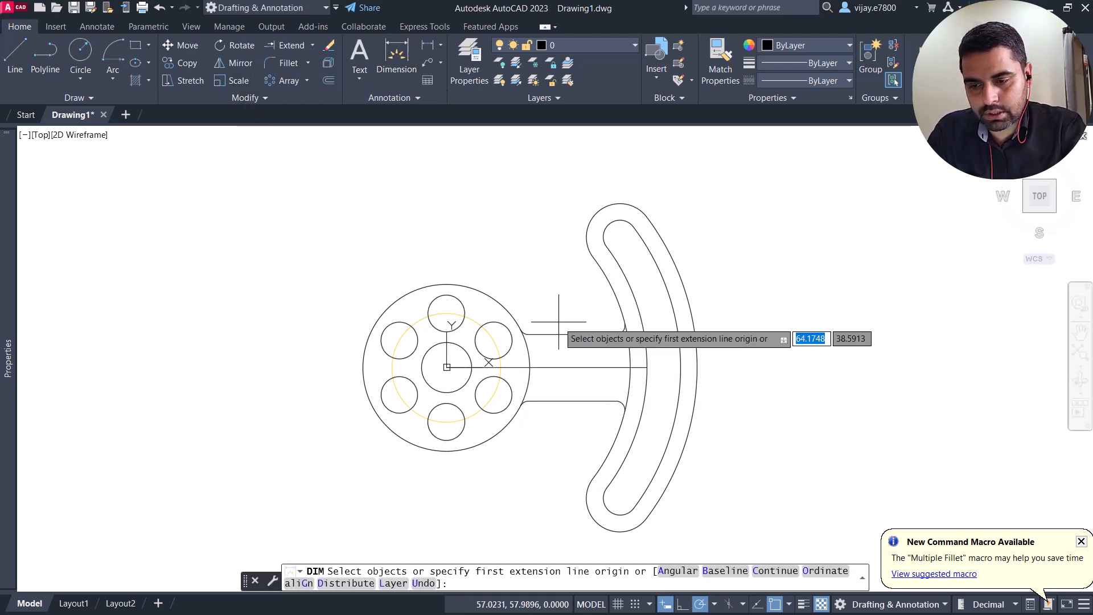
pyautogui.click(646, 367)
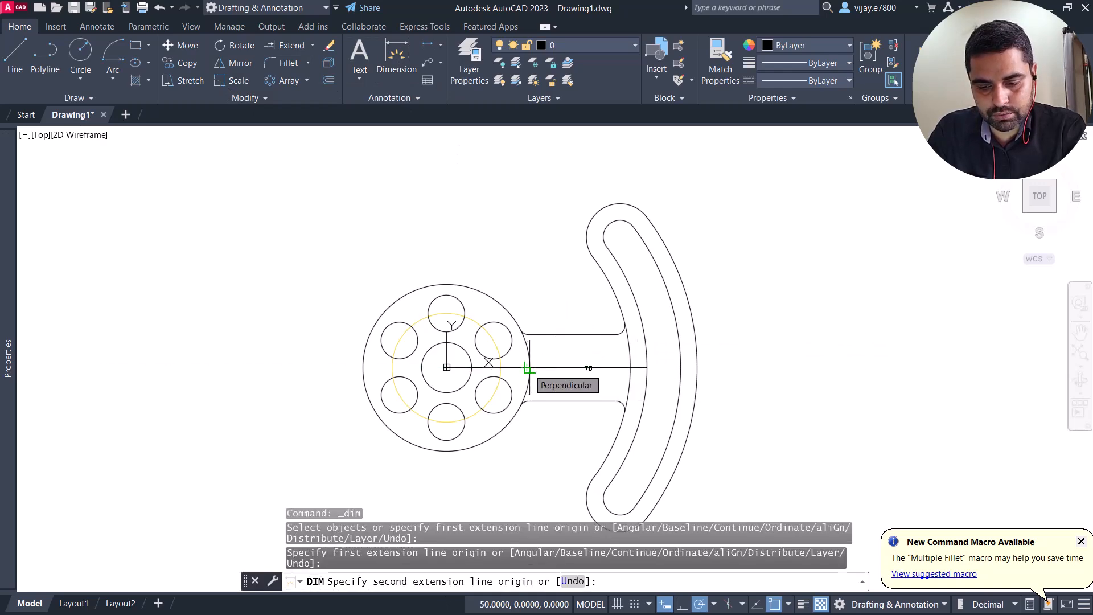
pyautogui.scroll(4, 529, 368)
pyautogui.click(530, 368)
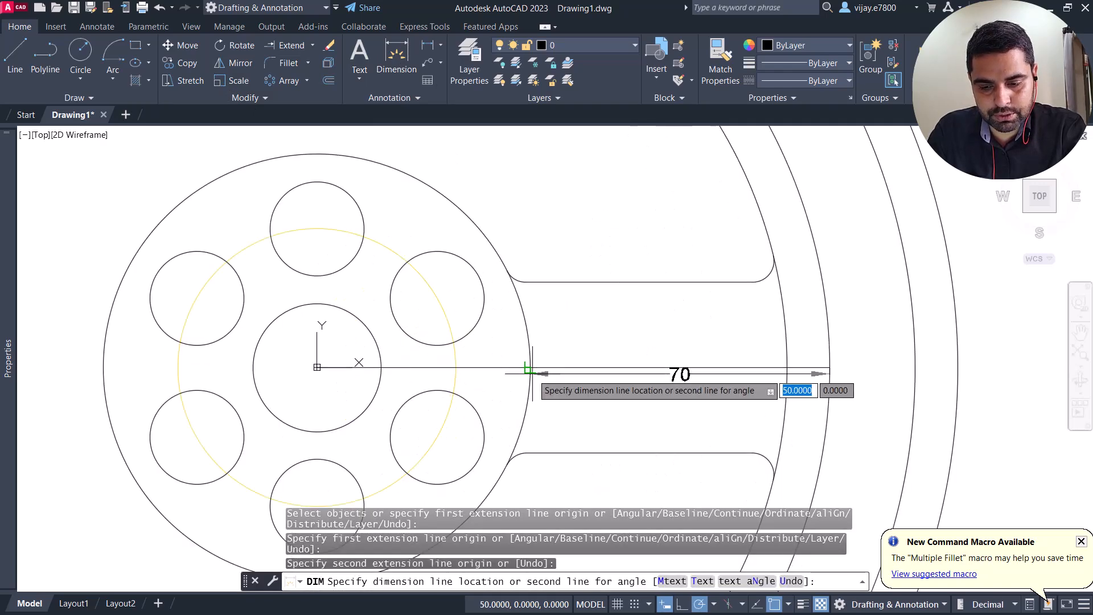
pyautogui.click(536, 393)
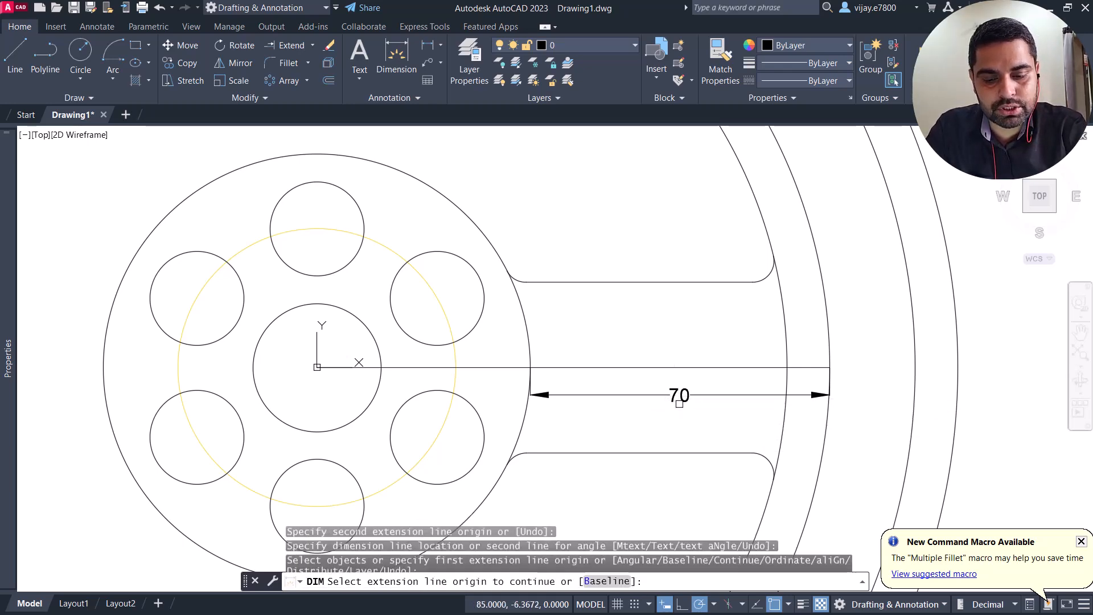
pyautogui.scroll(-4, 652, 393)
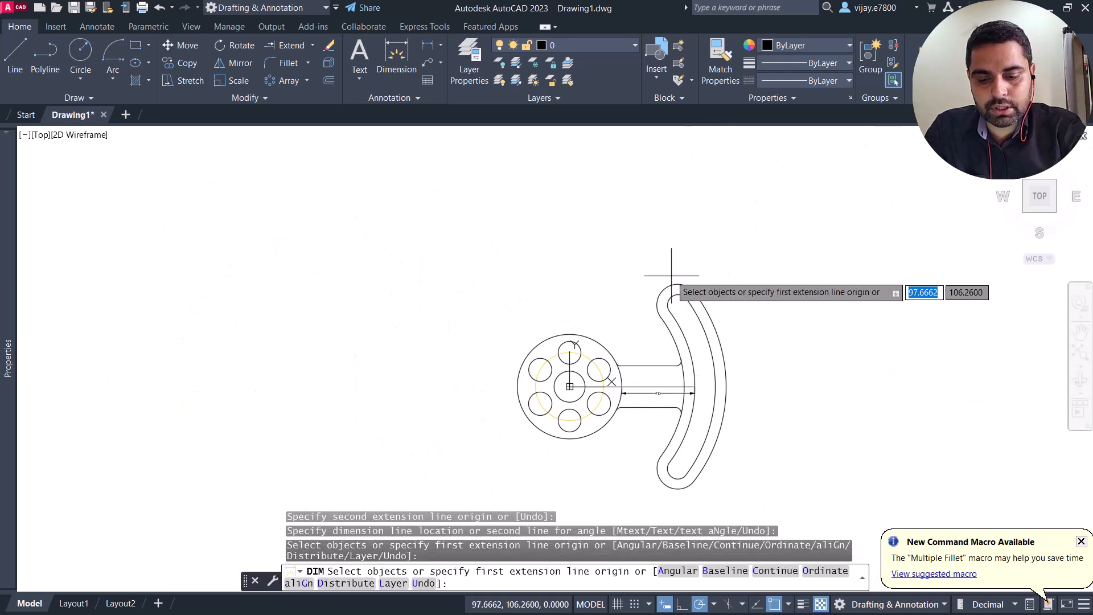
pyautogui.rightClick(643, 265)
pyautogui.click(655, 275)
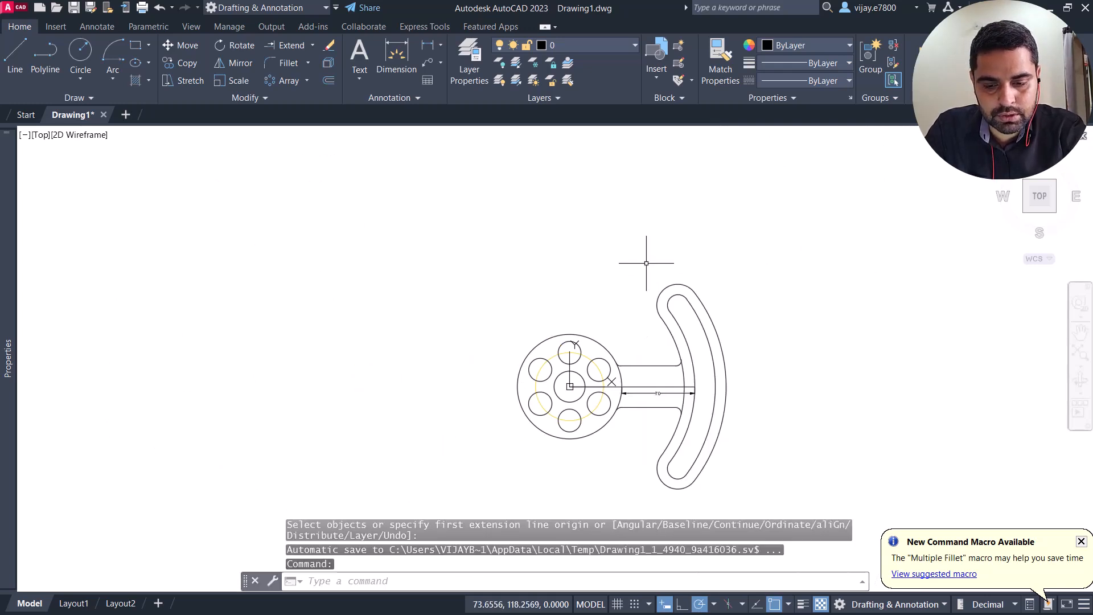
# Step: Move the arc slot, its outline and the adjoining fillets 25 mm horizontally towards the hub
pyautogui.click(643, 267)
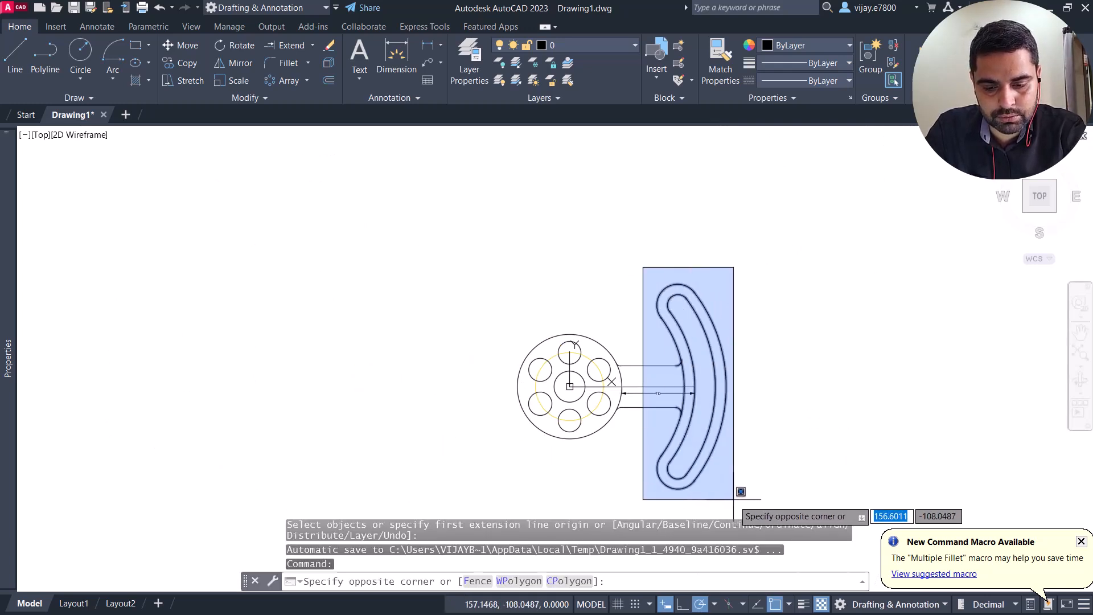
pyautogui.click(734, 493)
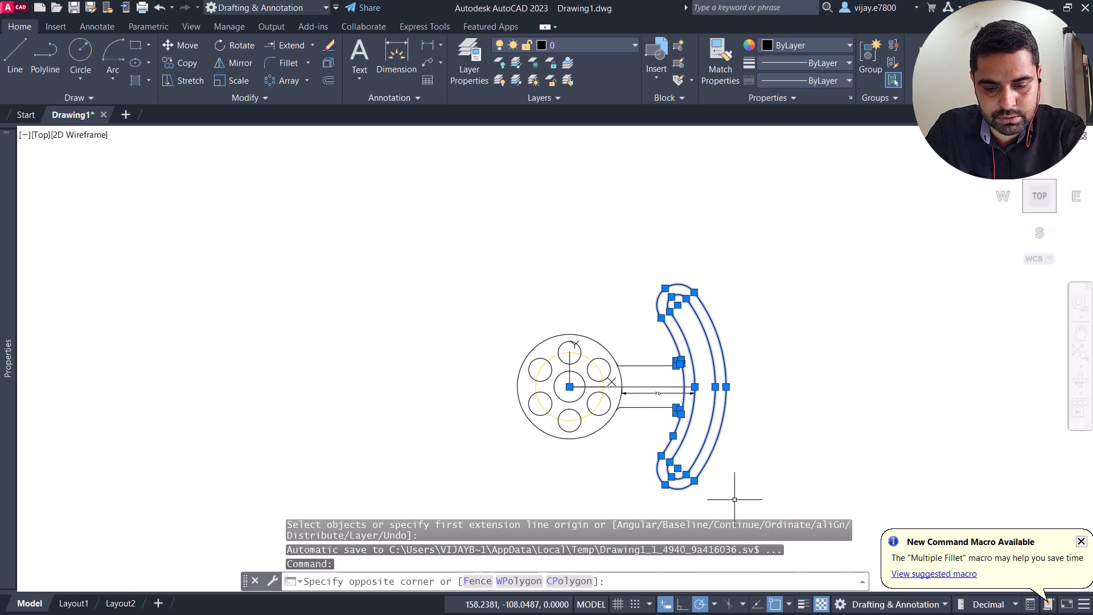
pyautogui.click(193, 47)
pyautogui.scroll(4, 656, 406)
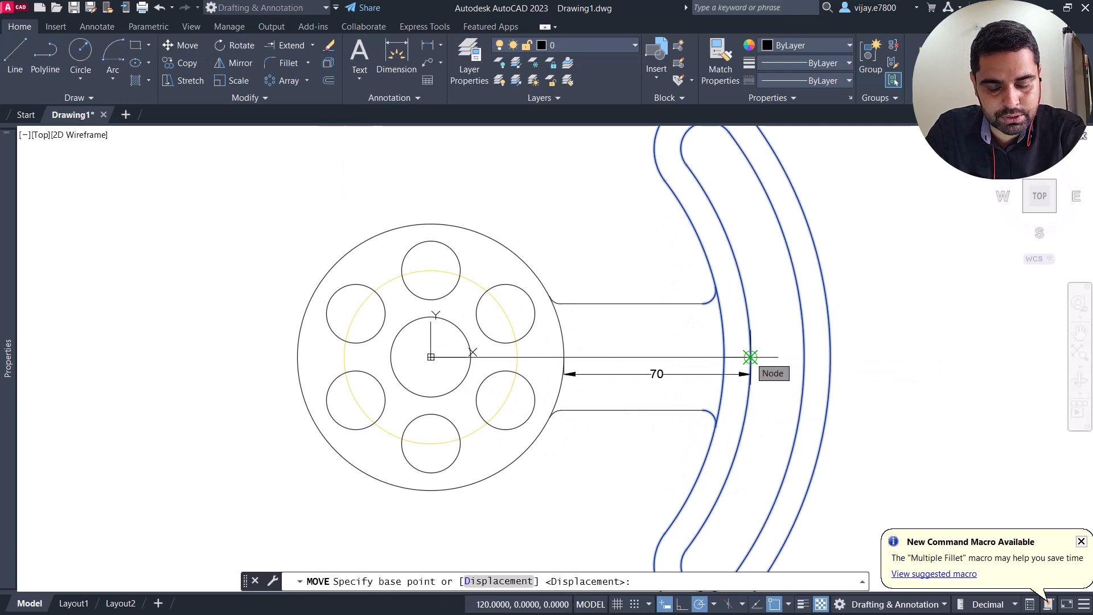
pyautogui.click(750, 357)
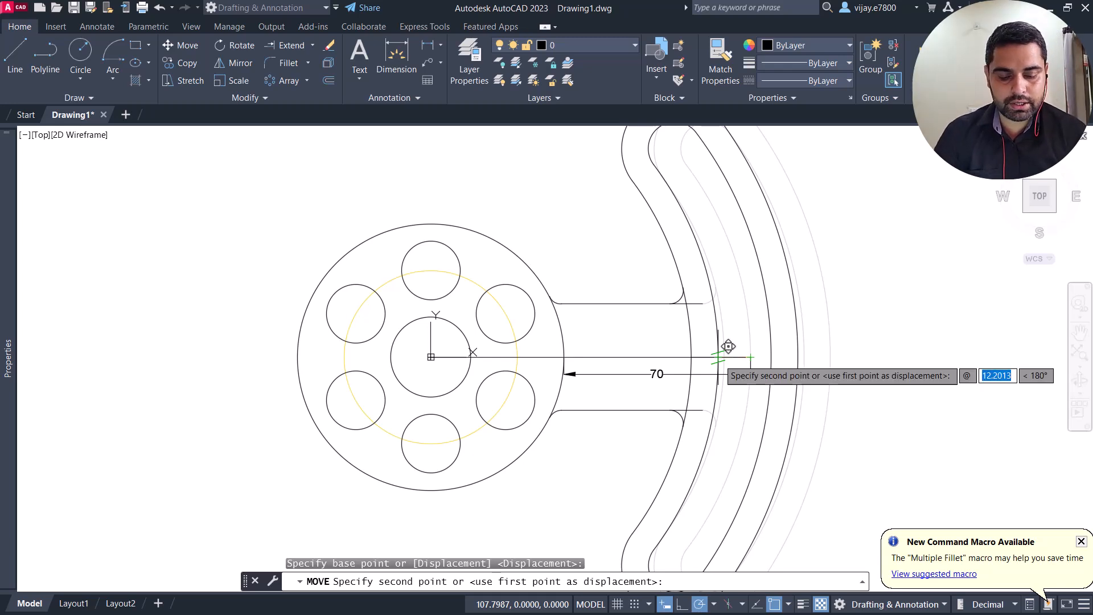
pyautogui.press('Tab')
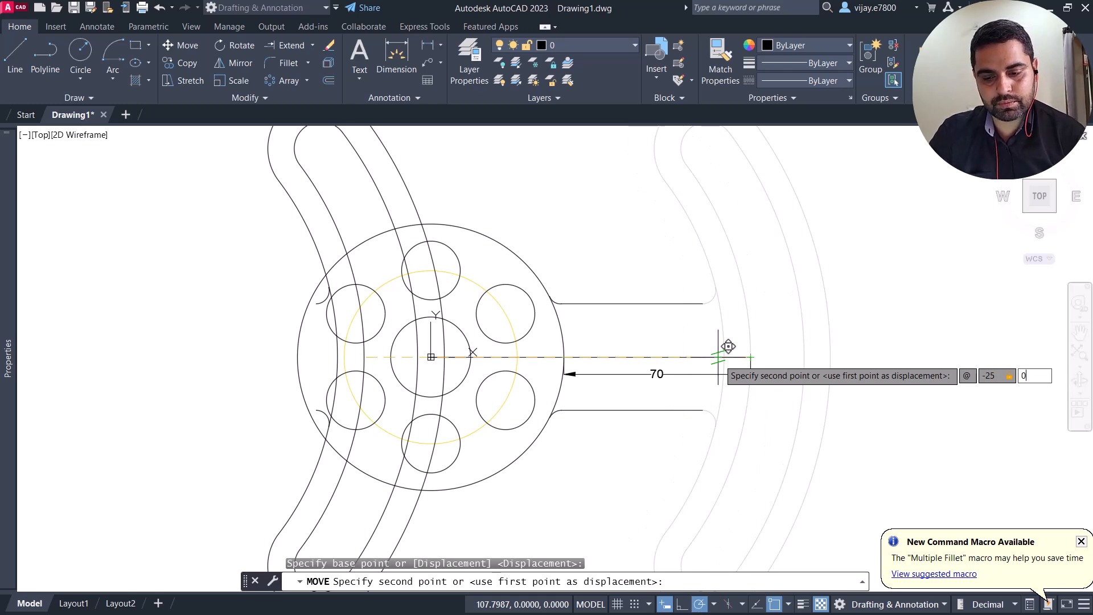
pyautogui.press('Return')
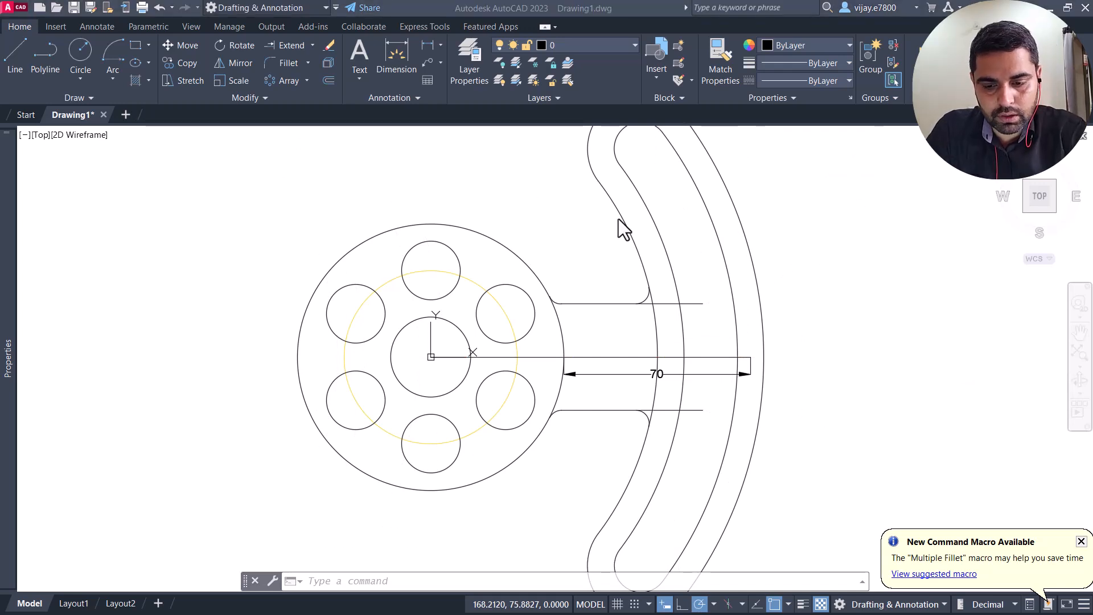
# Step: Trim the upper arm line beyond its fillet and the piece of the outline's inner arc that crosses the arm
pyautogui.click(312, 46)
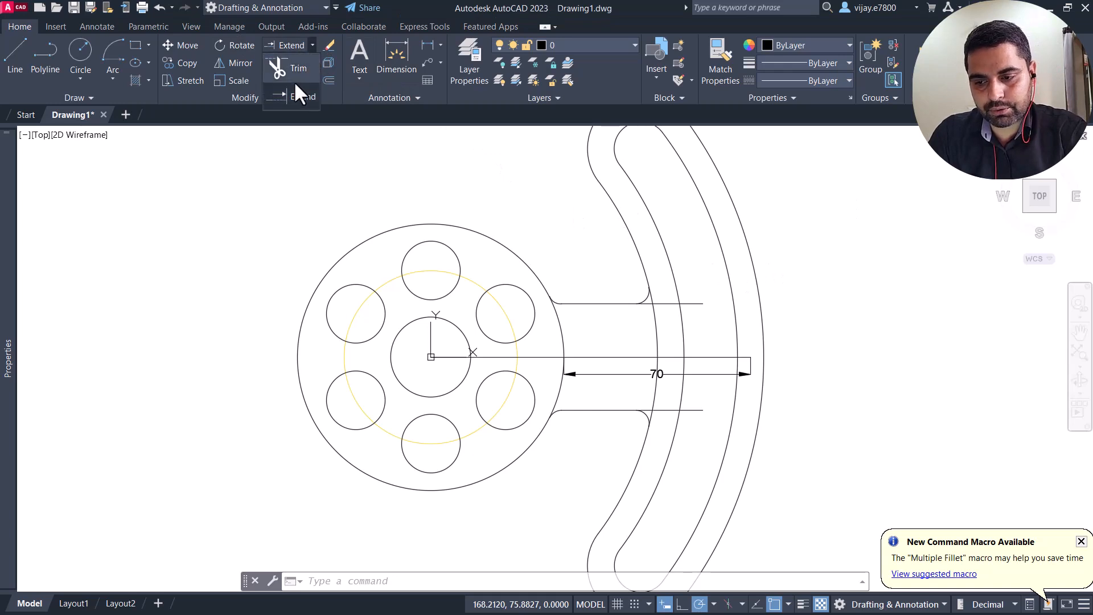
pyautogui.click(295, 73)
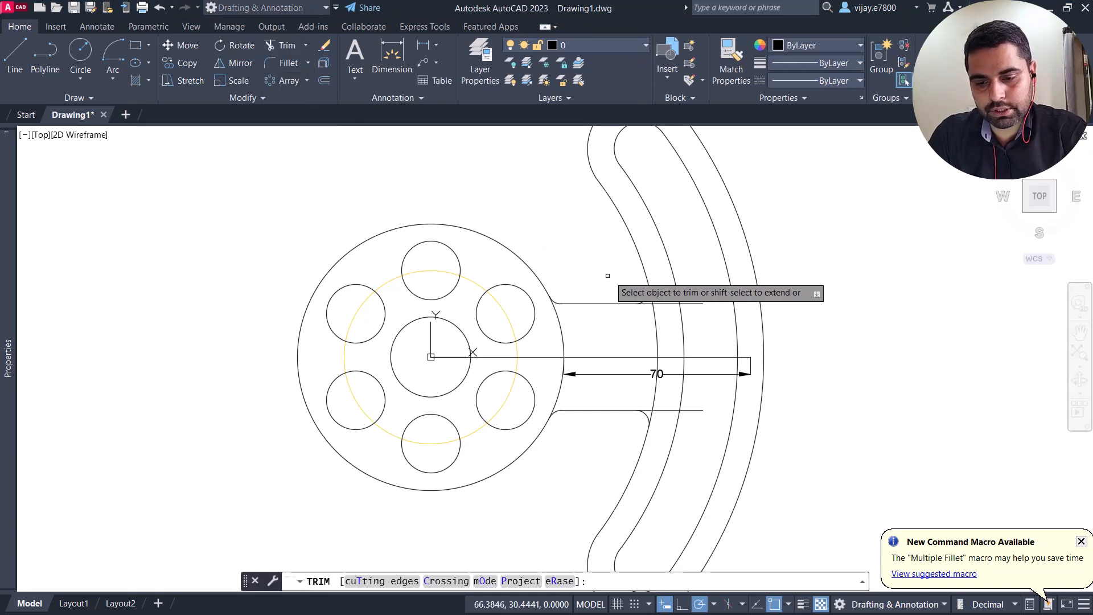
pyautogui.click(668, 304)
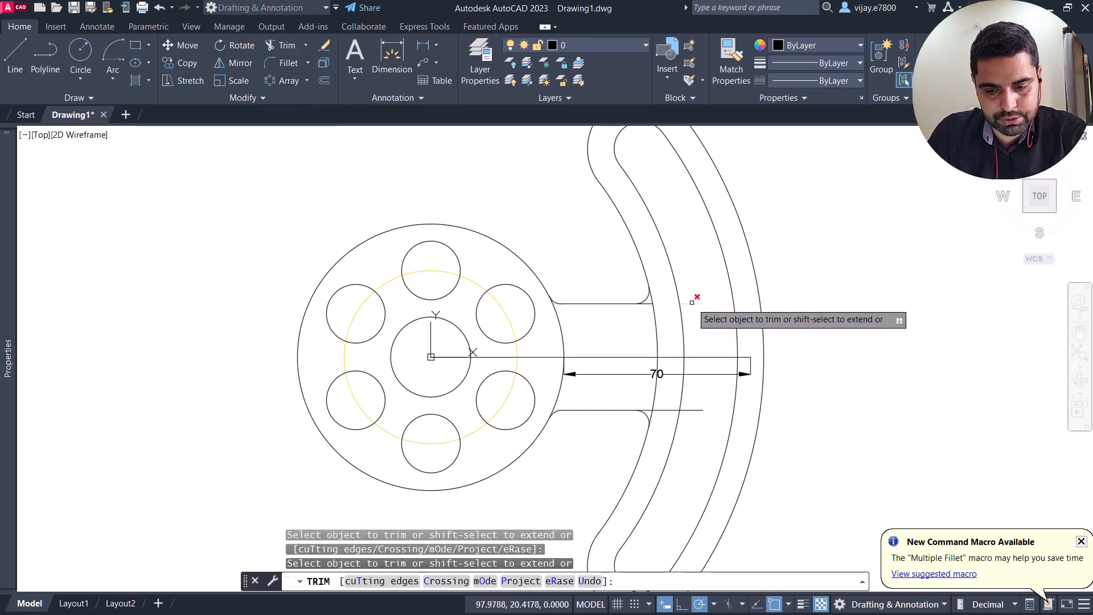
pyautogui.moveTo(650, 307)
pyautogui.mouseDown()
pyautogui.moveTo(654, 298)
pyautogui.moveTo(655, 370)
pyautogui.moveTo(675, 364)
pyautogui.mouseUp()
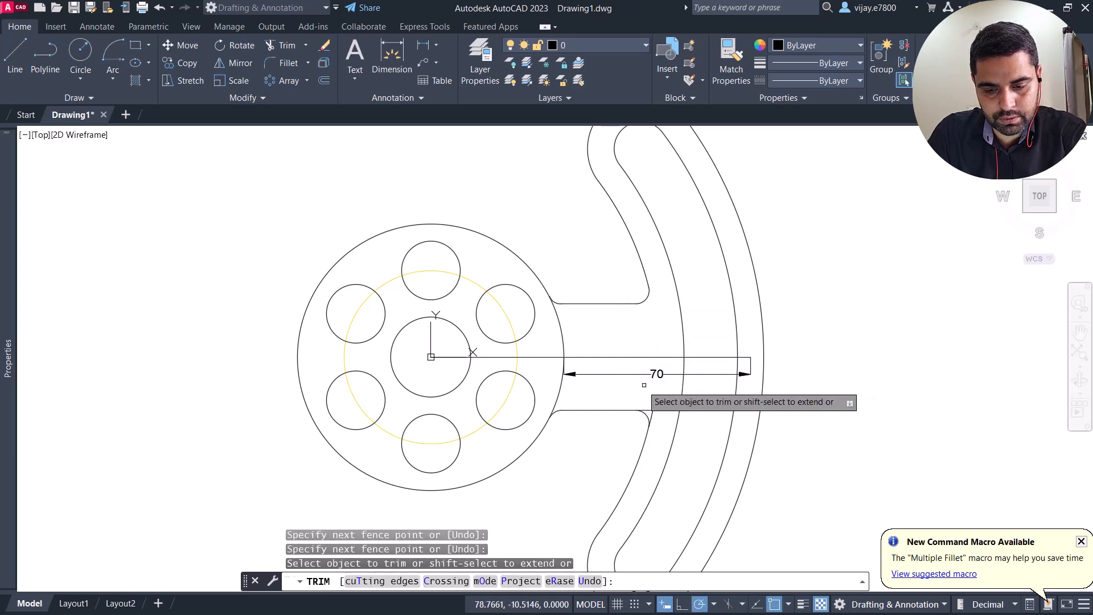
# Step: Trim the centre line and its distance dimension back to the slot's inner arc, and remove the lower arm line's overhang past the fillet
pyautogui.click(705, 358)
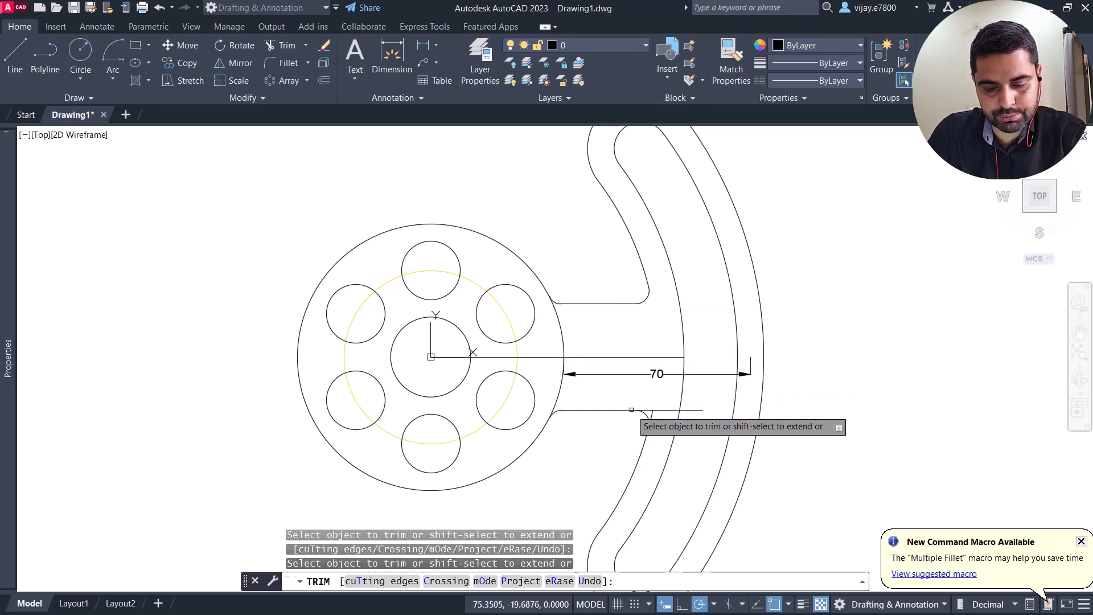
pyautogui.moveTo(644, 414); pyautogui.dragTo(665, 412)
pyautogui.click(665, 412)
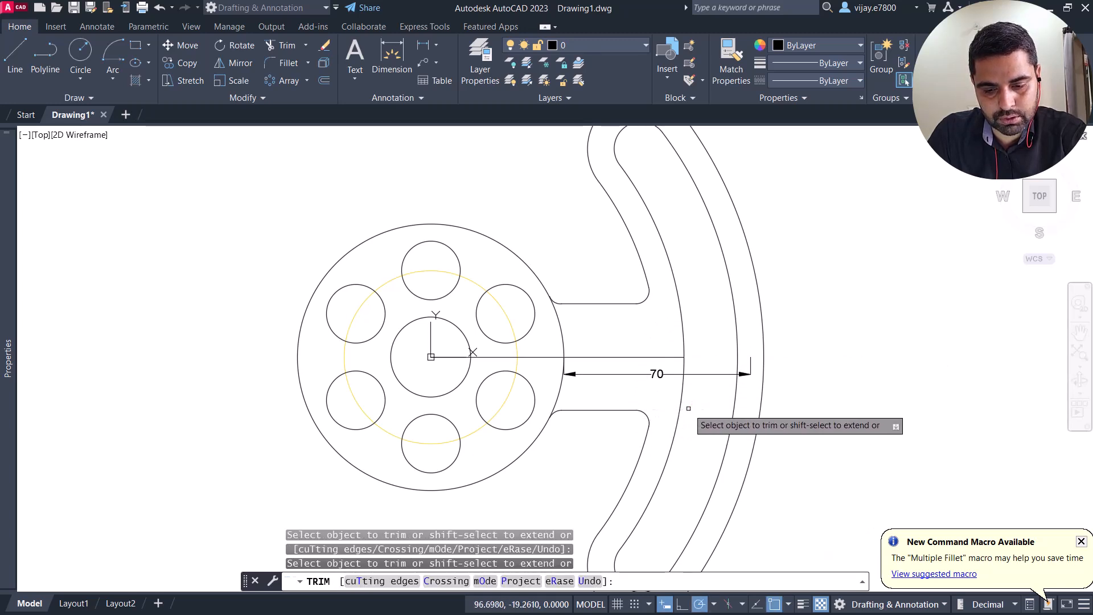
pyautogui.click(711, 373)
pyautogui.rightClick(855, 358)
pyautogui.click(867, 361)
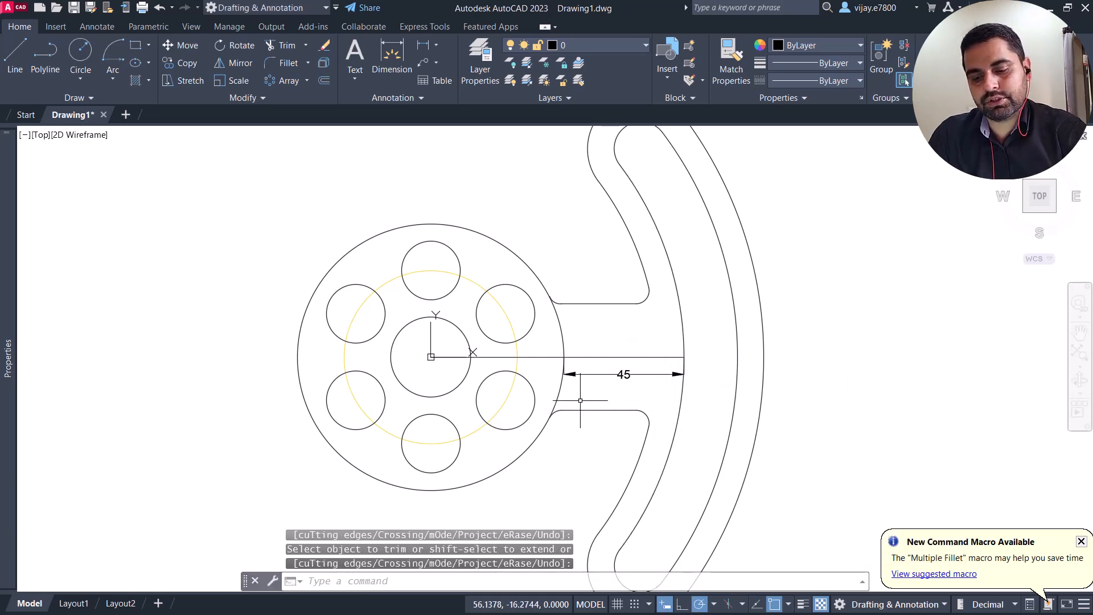
# Step: Add a radius dimension to the outline's large outer arc, placing its text outside the part
pyautogui.scroll(-2, 579, 400)
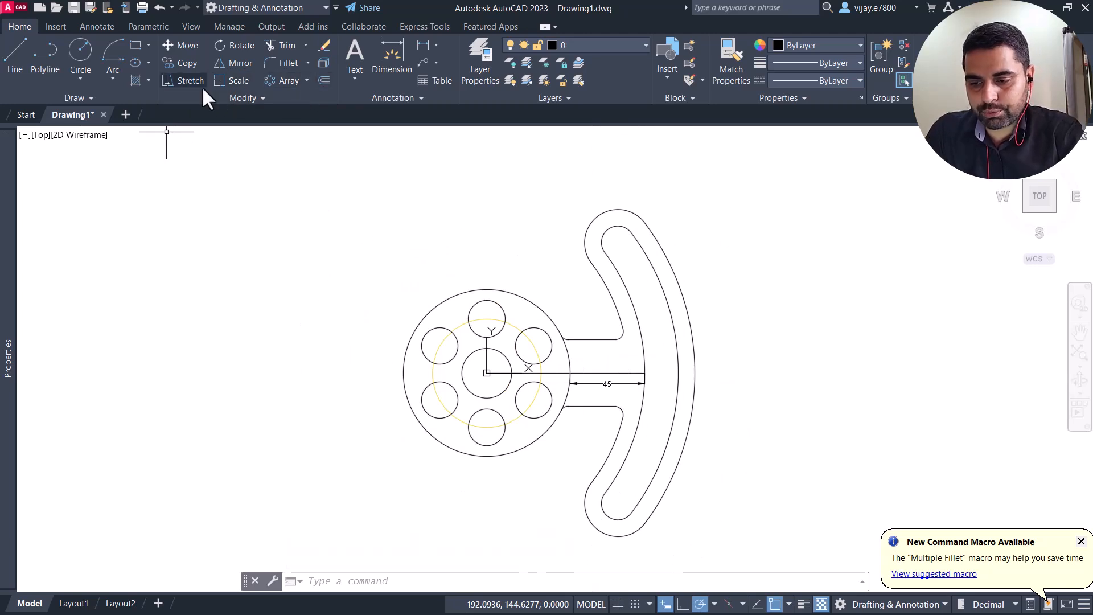
pyautogui.click(436, 45)
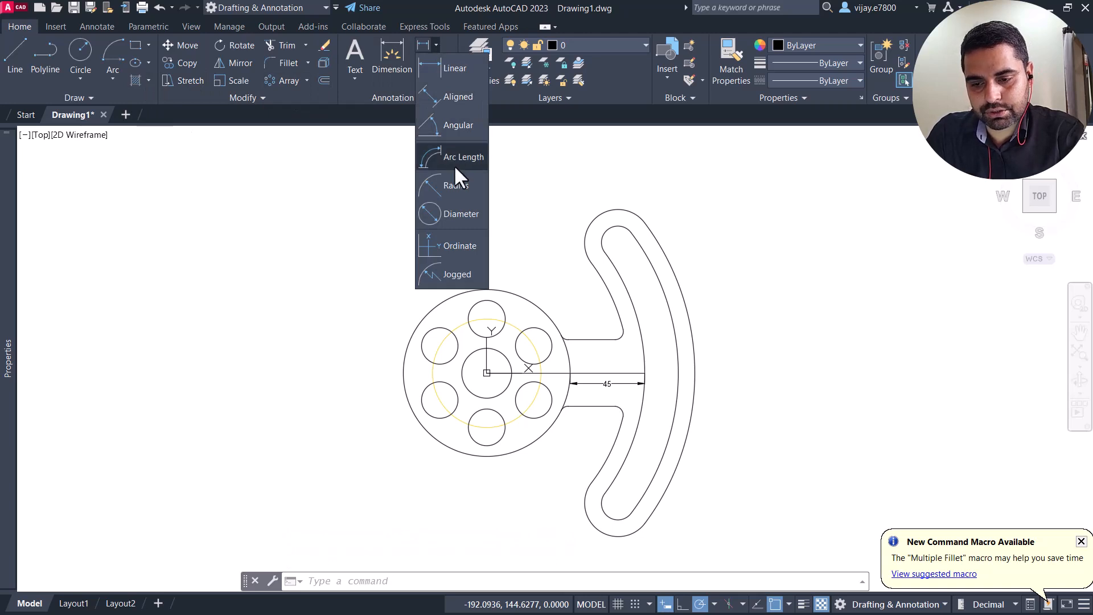
pyautogui.click(456, 185)
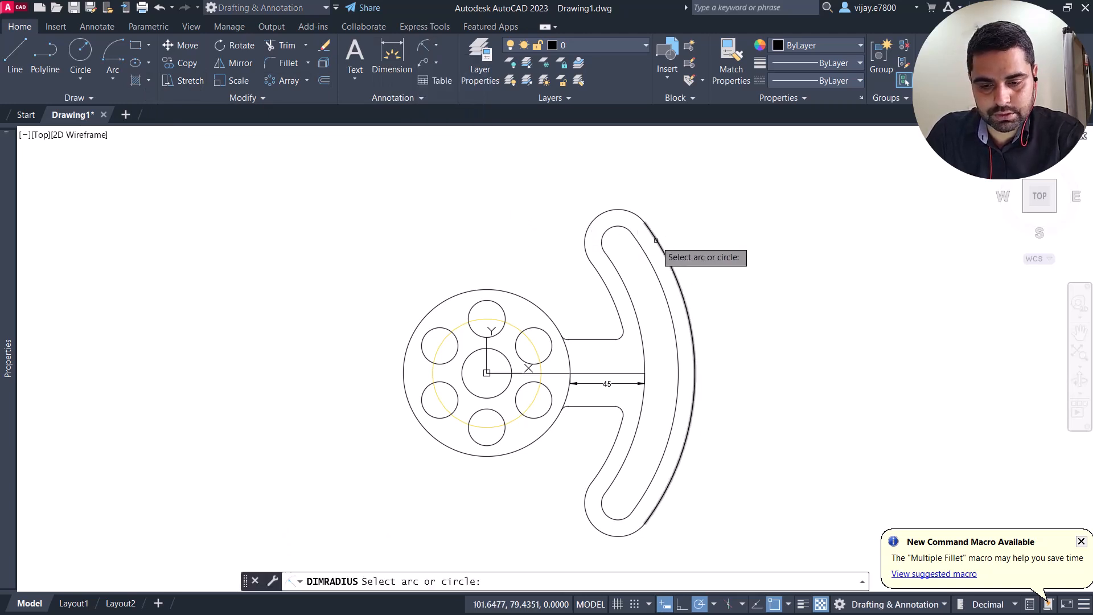
pyautogui.click(655, 243)
pyautogui.click(699, 231)
# Step: Add radius dimensions to the slot's outer and inner arcs, placing both texts outside the part on the side away from the hub
pyautogui.rightClick(789, 302)
pyautogui.click(836, 313)
pyautogui.click(657, 281)
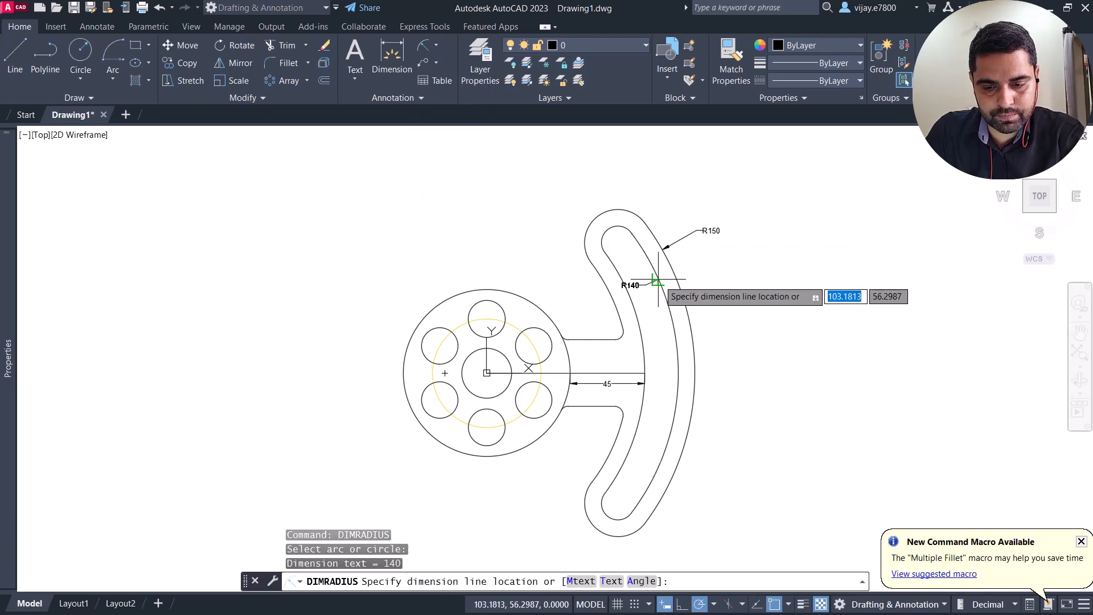
pyautogui.click(747, 259)
pyautogui.rightClick(764, 340)
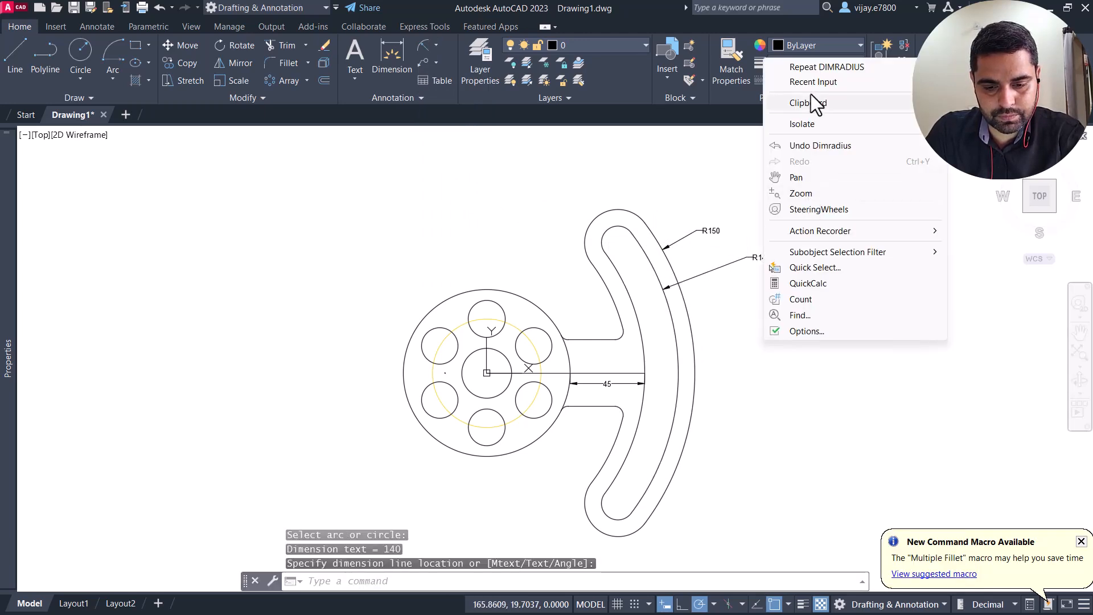
pyautogui.click(813, 66)
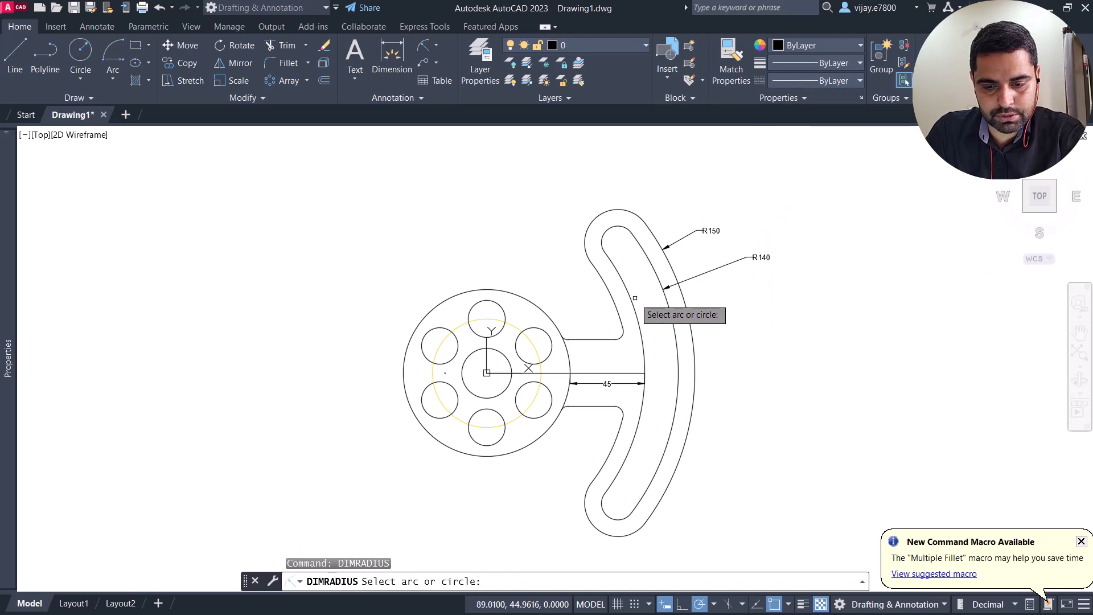
pyautogui.click(643, 323)
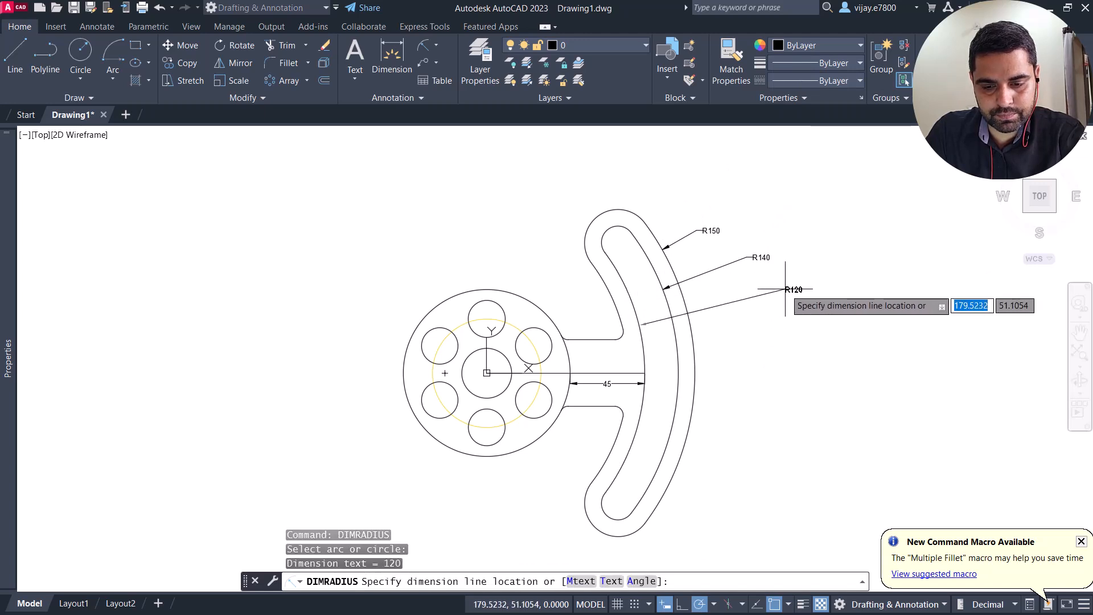
pyautogui.click(754, 301)
# Step: Add a radius dimension to the outline's rounded upper end arc, placing its text above the part on the hub side
pyautogui.rightClick(777, 356)
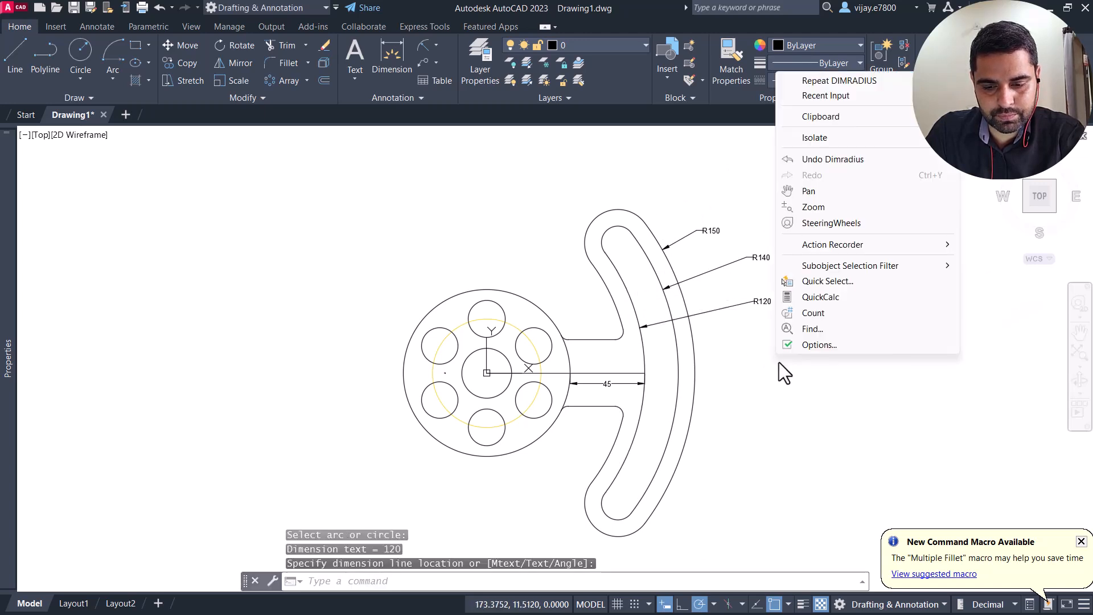
pyautogui.click(844, 80)
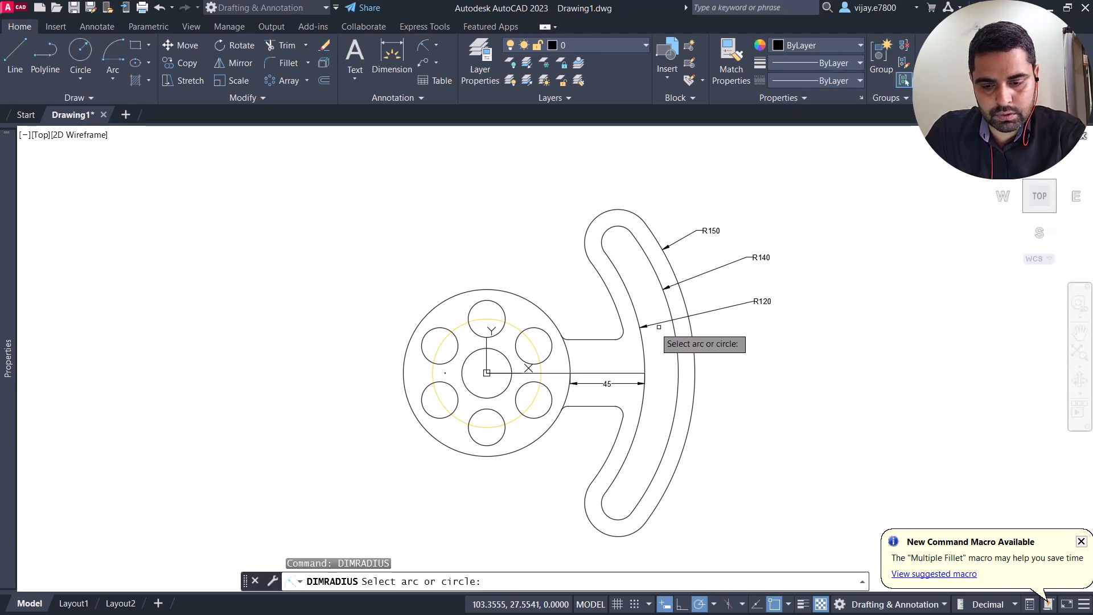
pyautogui.click(597, 214)
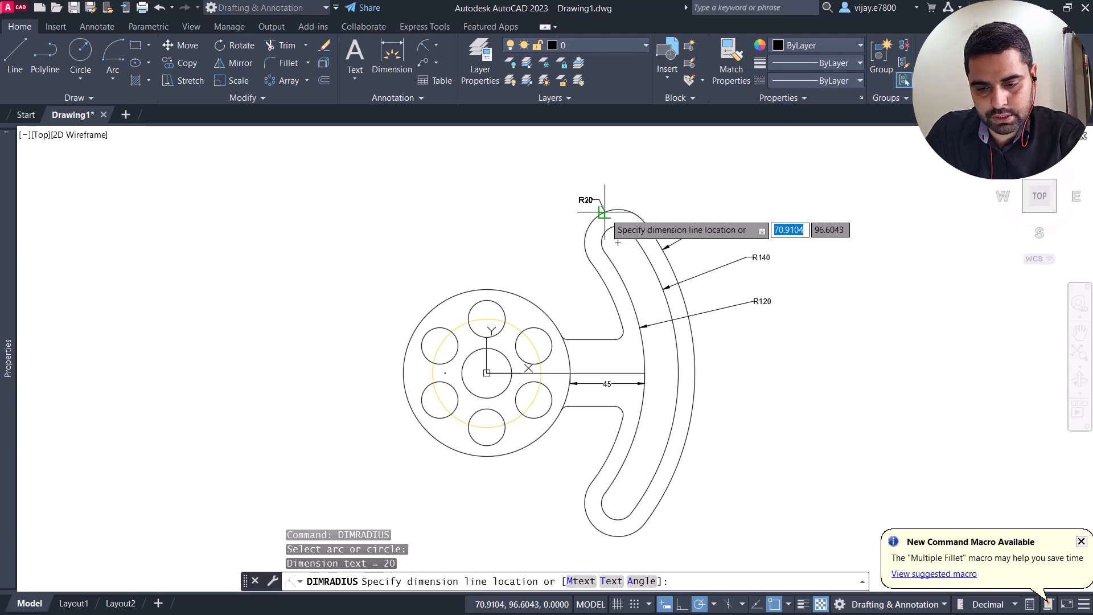
pyautogui.click(589, 189)
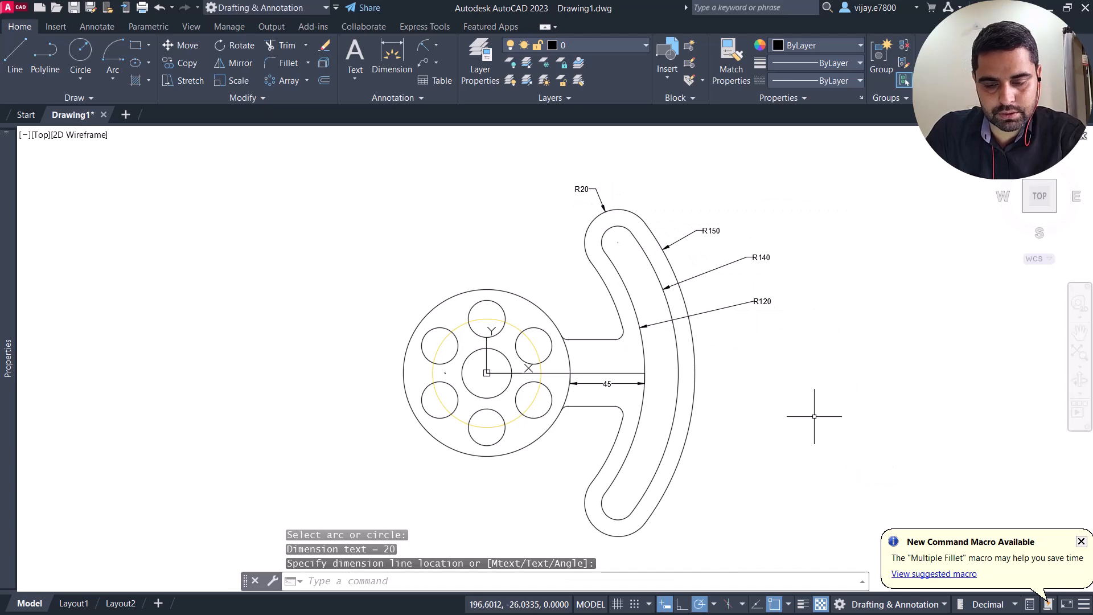
# Step: Add radius dimensions to the hub's outer circle and its topmost small hole, placing both texts outside the hub at its upper left
pyautogui.rightClick(348, 236)
pyautogui.click(370, 245)
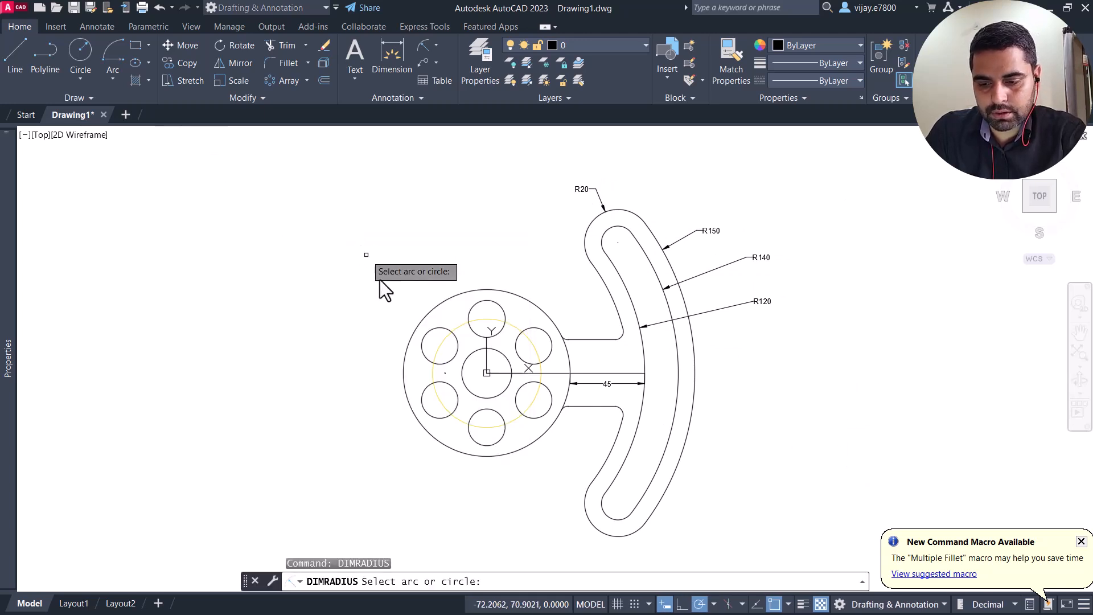
pyautogui.click(427, 314)
pyautogui.click(396, 277)
pyautogui.rightClick(445, 261)
pyautogui.click(458, 265)
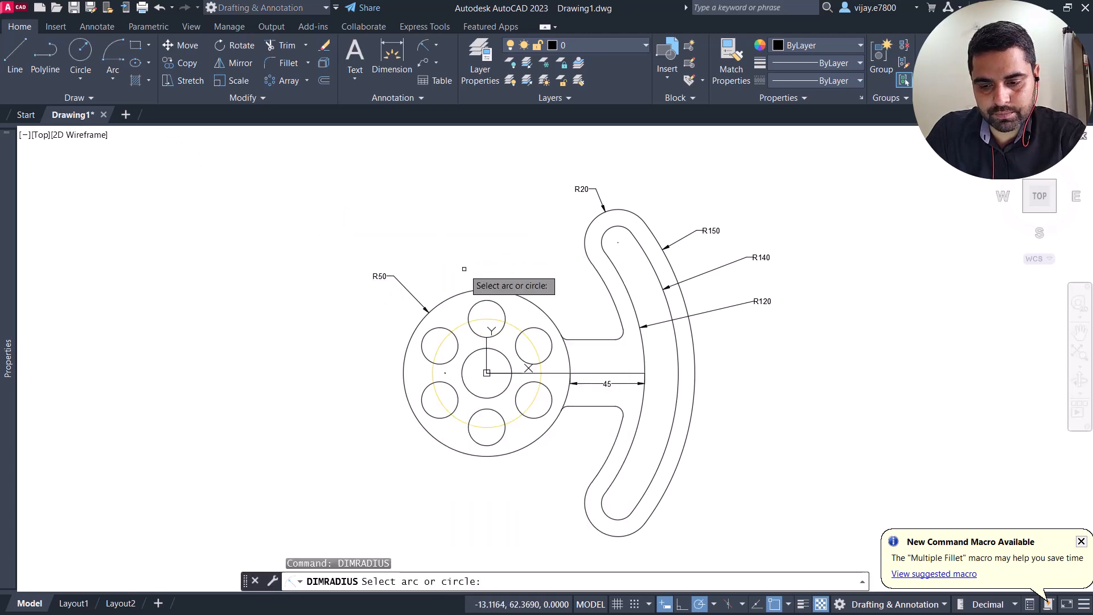
pyautogui.click(471, 302)
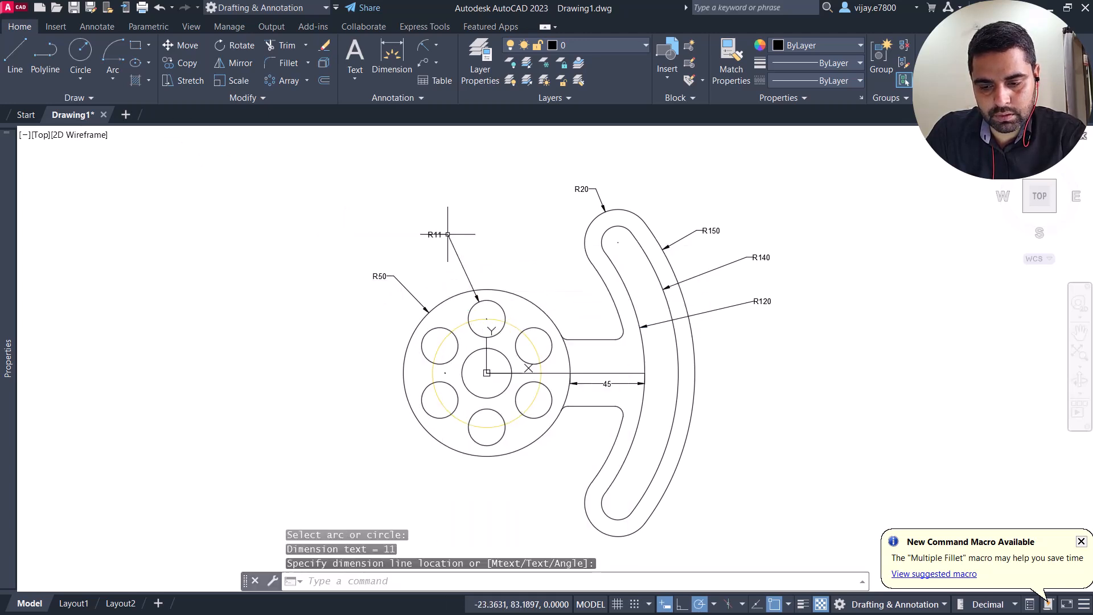
# Step: Add radius dimensions to the hub's central hole and the yellow pitch circle, placing both texts outside the hub away from the arm
pyautogui.rightClick(330, 339)
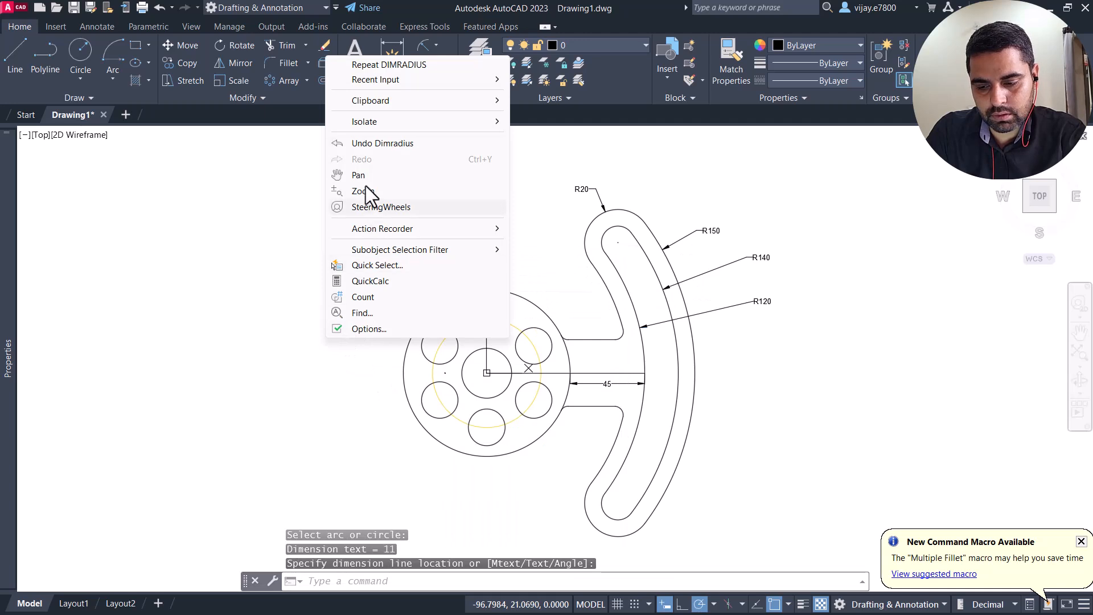
pyautogui.click(412, 65)
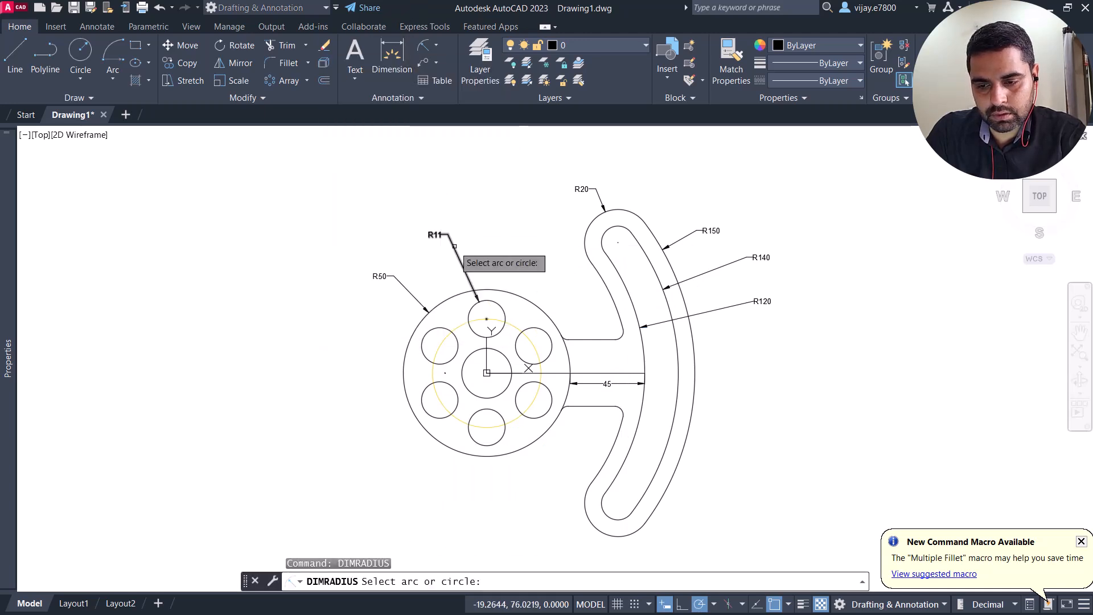
pyautogui.click(464, 376)
pyautogui.click(358, 377)
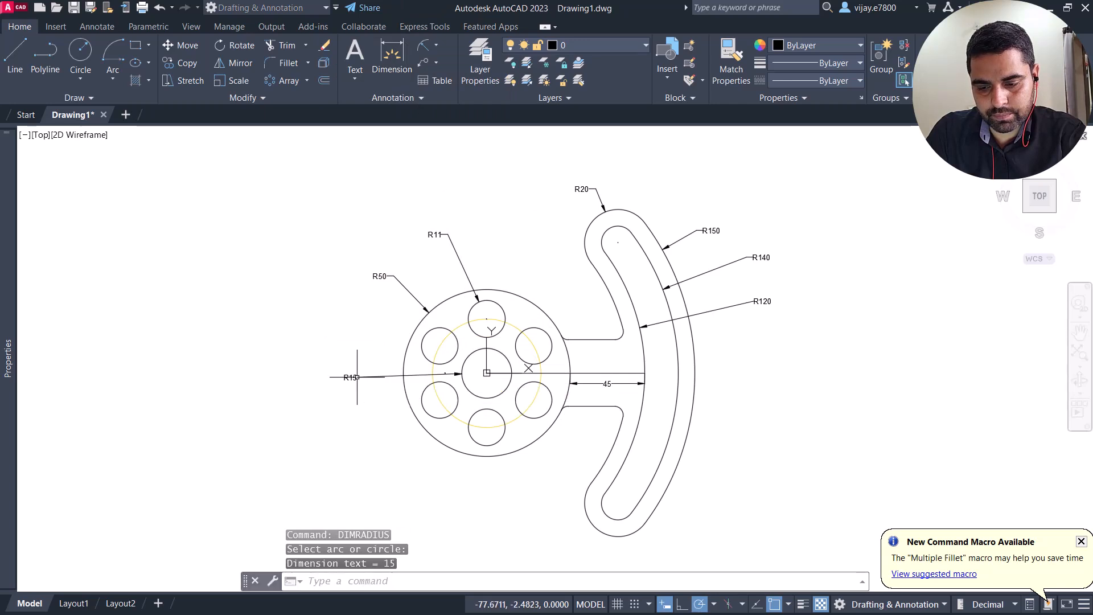
pyautogui.rightClick(339, 348)
pyautogui.click(402, 73)
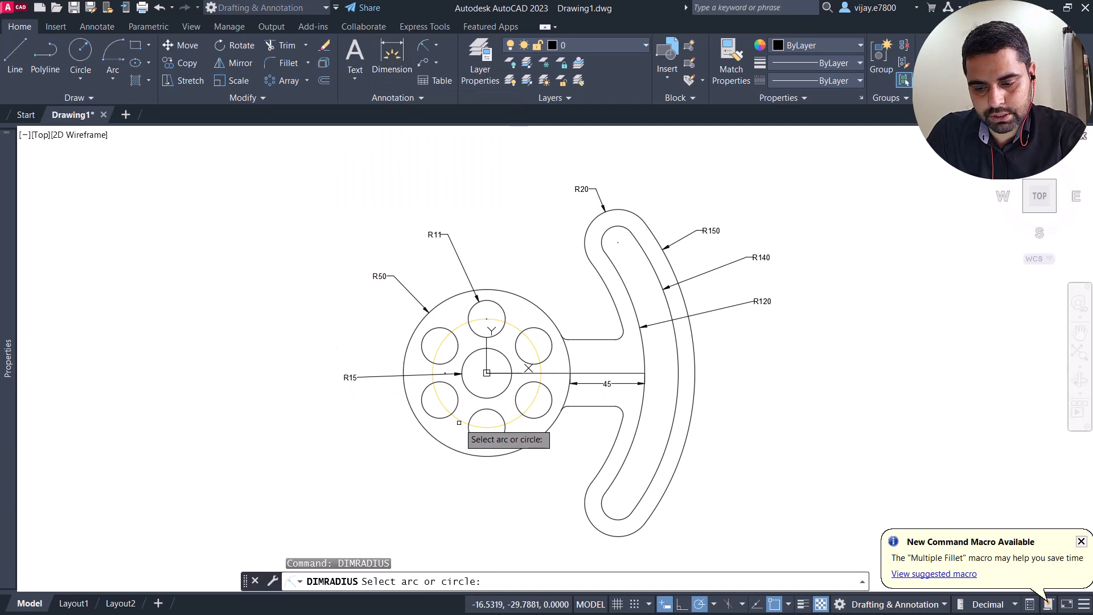
pyautogui.click(444, 409)
pyautogui.click(395, 483)
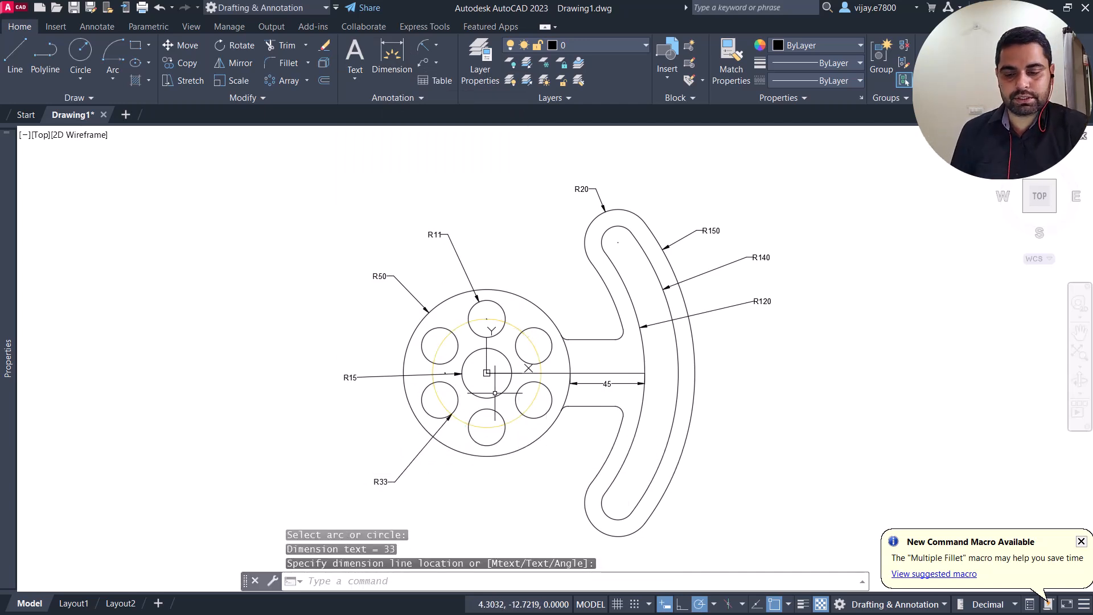
# Step: Add a radius dimension to the fillet between the lower arm line and the outline's inner arc, placing it inside the notch
pyautogui.scroll(2, 580, 461)
pyautogui.scroll(-2, 582, 449)
pyautogui.rightClick(555, 287)
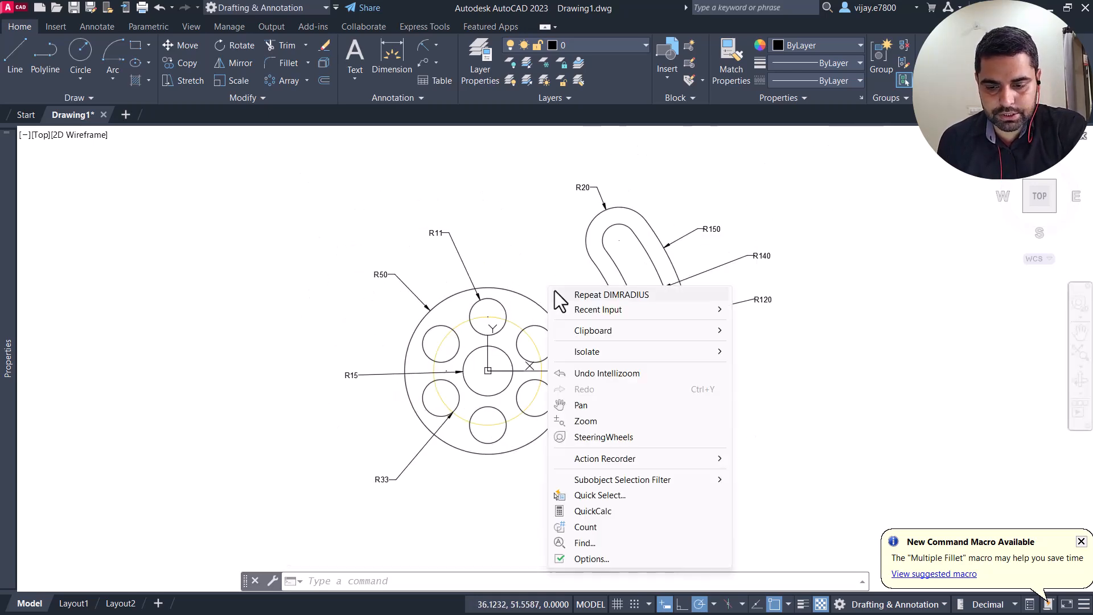
pyautogui.click(570, 293)
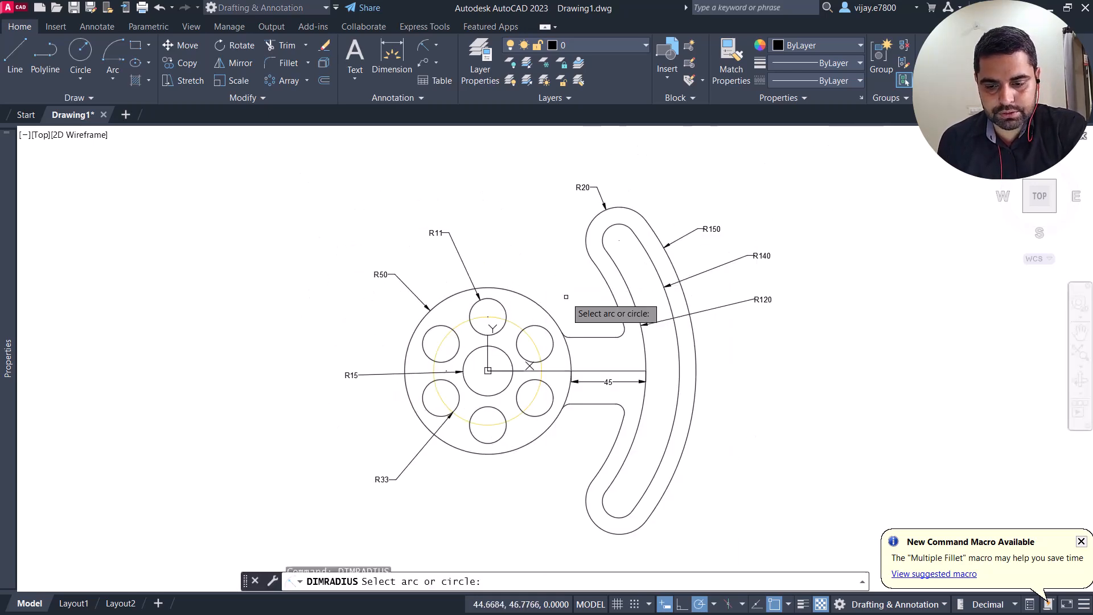
pyautogui.click(622, 412)
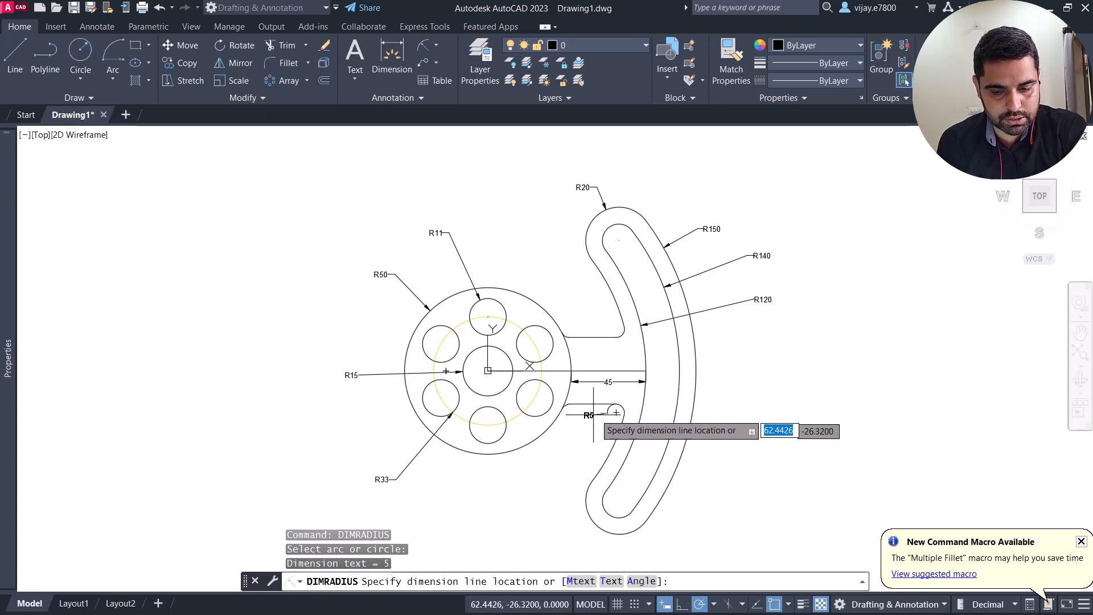
pyautogui.scroll(8, 616, 412)
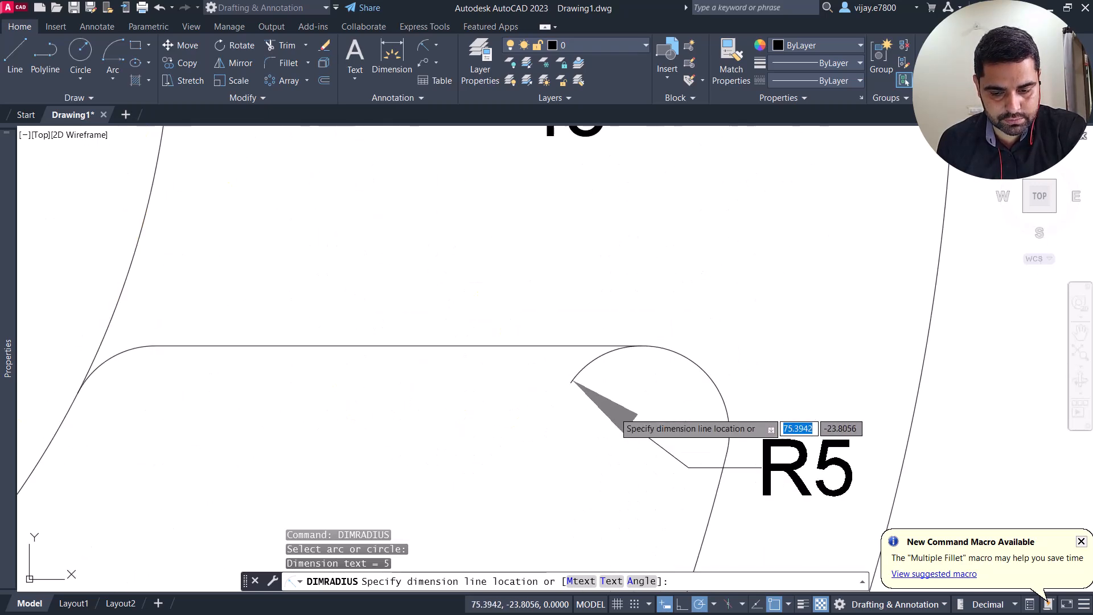
pyautogui.click(666, 419)
pyautogui.scroll(-8, 598, 415)
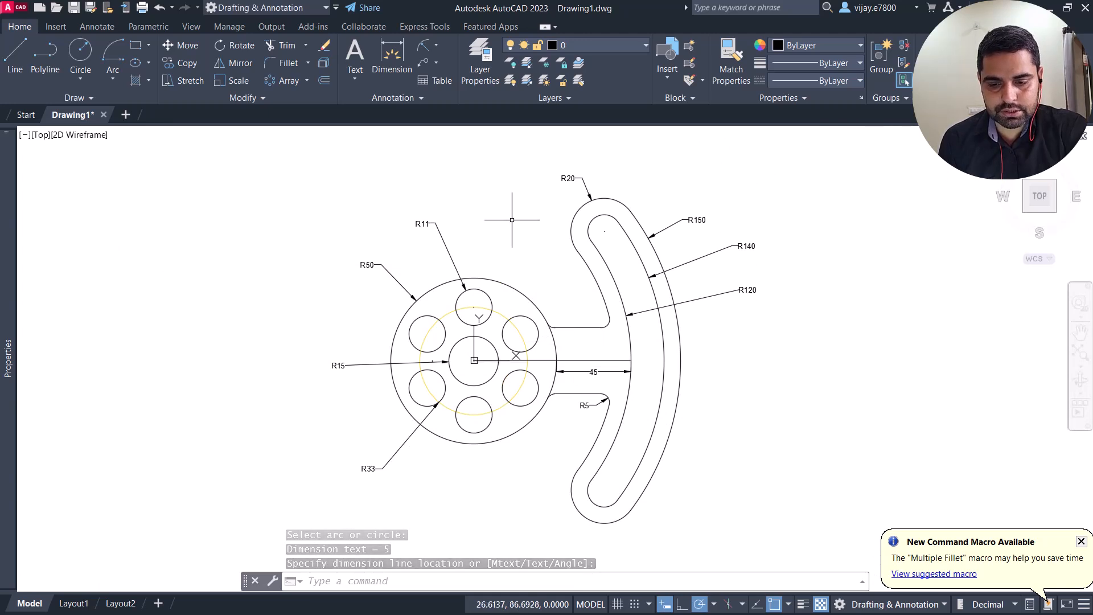
# Step: Add a vertical linear dimension between the horizontal centre line and the upper arm line, placing it inside the arm
pyautogui.click(436, 45)
pyautogui.click(442, 66)
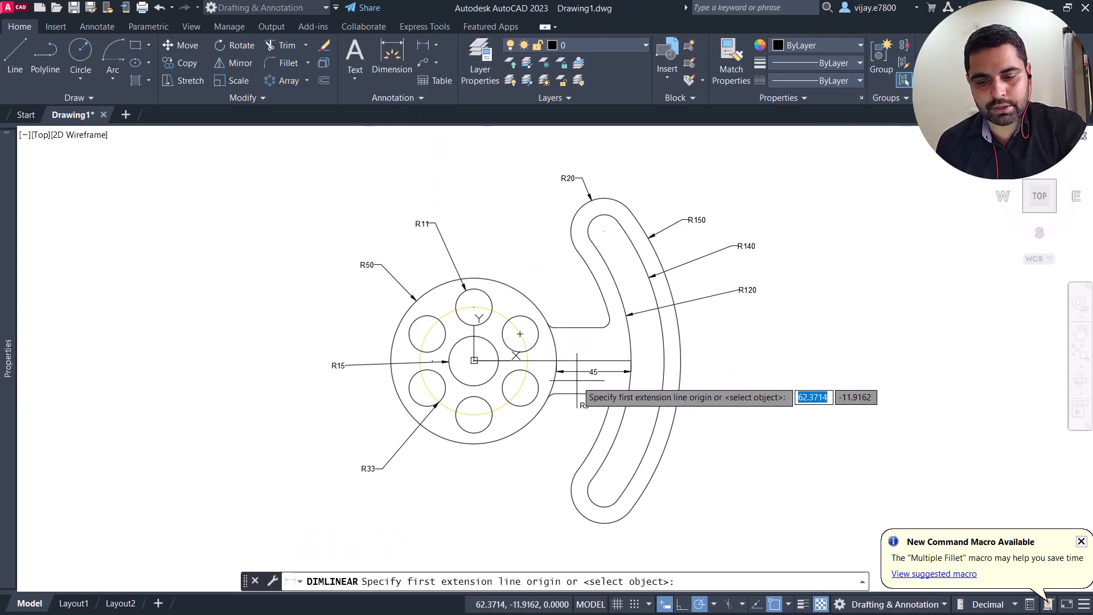
pyautogui.click(557, 360)
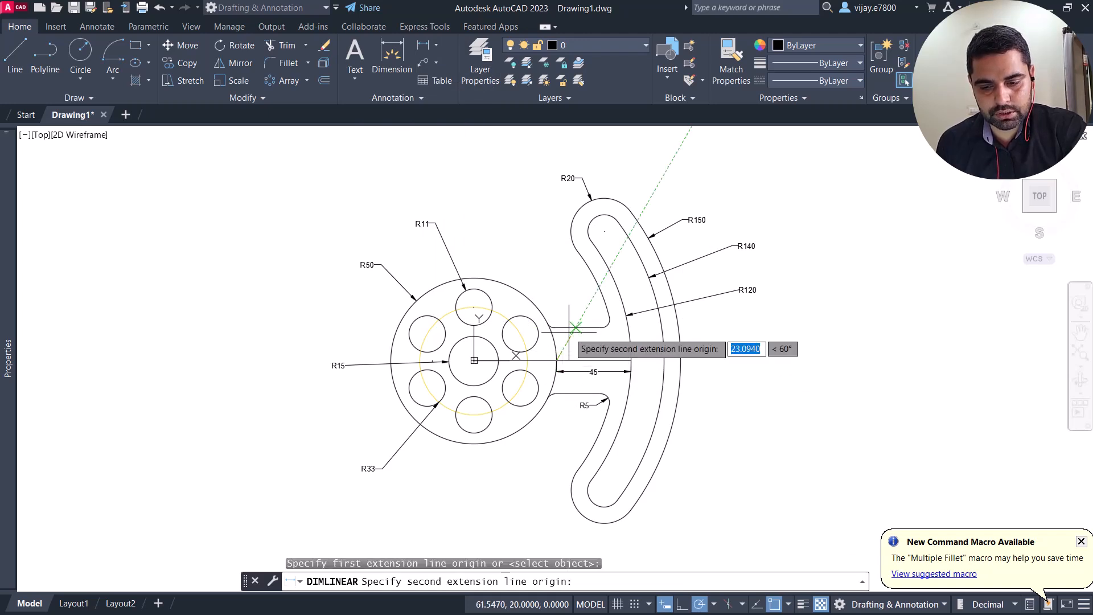
pyautogui.click(576, 328)
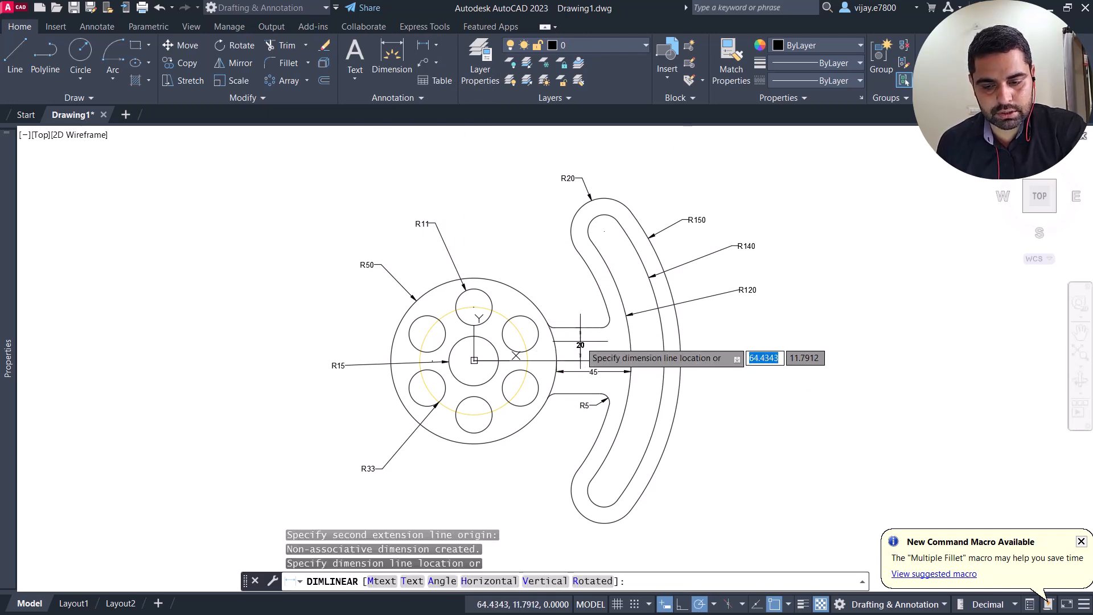
pyautogui.click(580, 342)
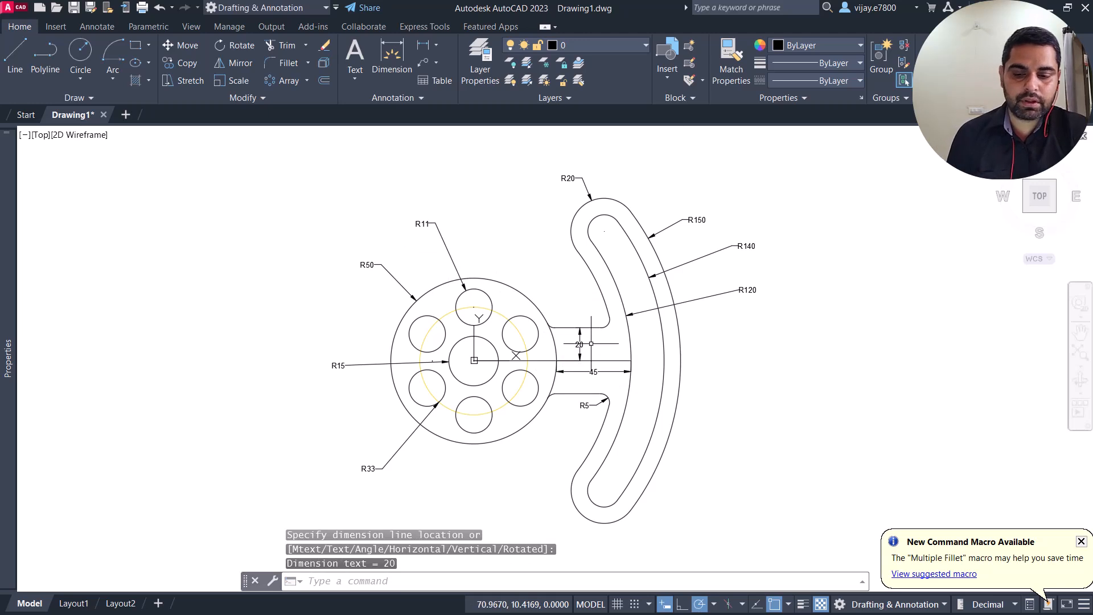
# Step: Set the horizontal centre line's colour to the same yellow as the pitch circle (248,215,49)
pyautogui.scroll(2, 591, 343)
pyautogui.click(517, 377)
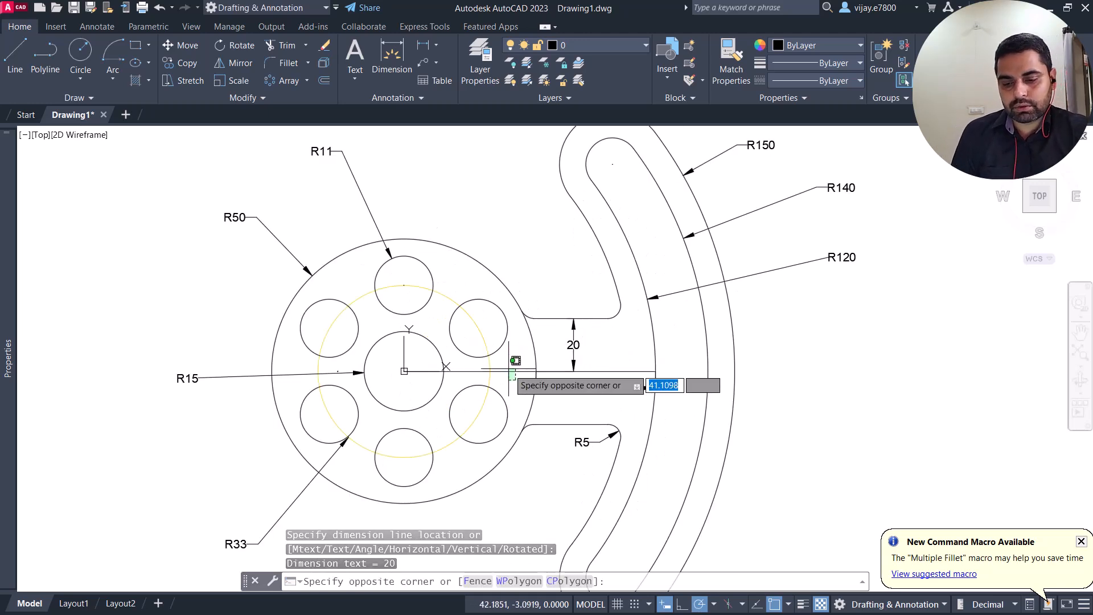
pyautogui.click(511, 368)
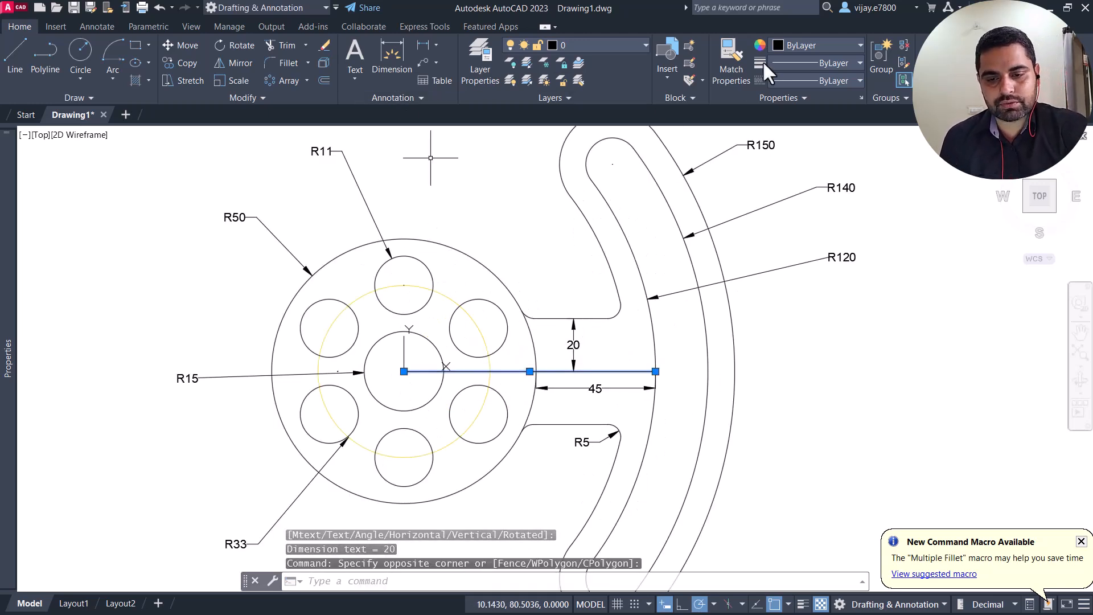
pyautogui.click(781, 46)
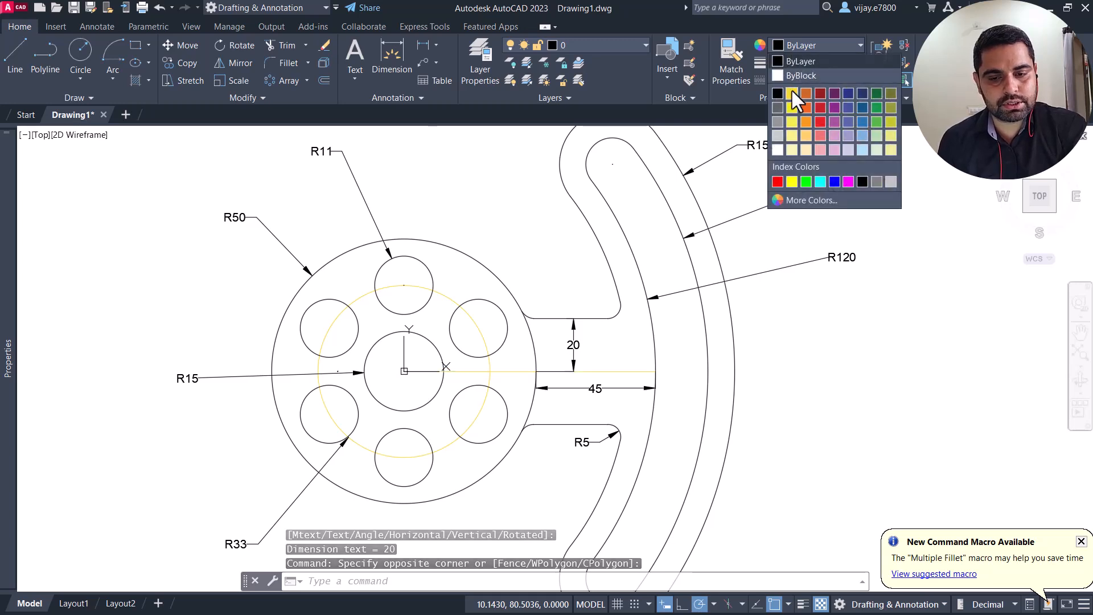
pyautogui.click(792, 91)
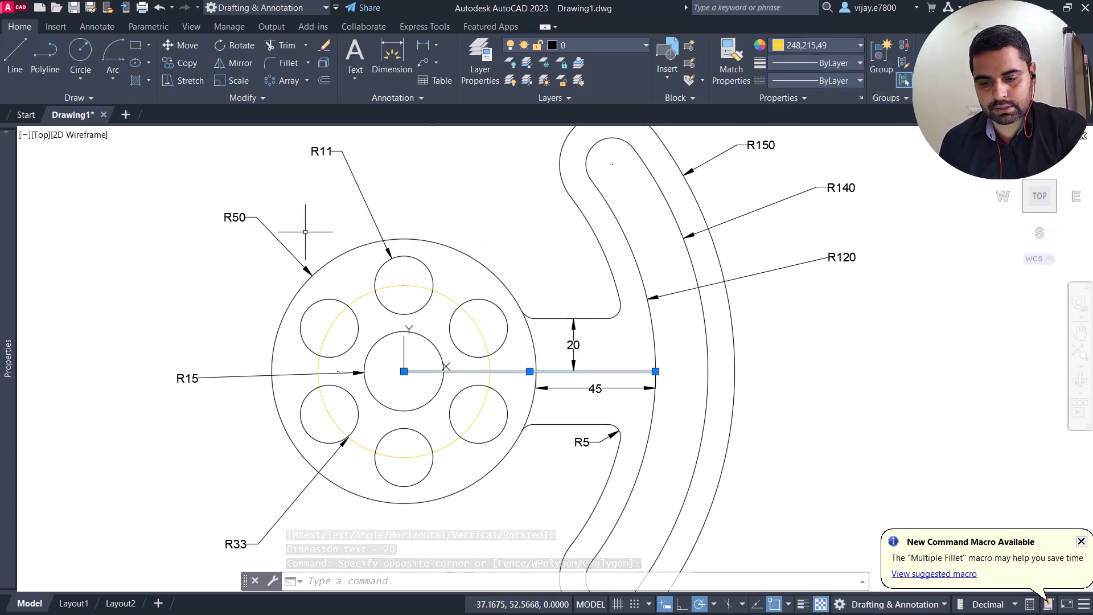
# Step: Draw a line from the hub's centre to the centre of the slot's upper end arc
pyautogui.click(15, 61)
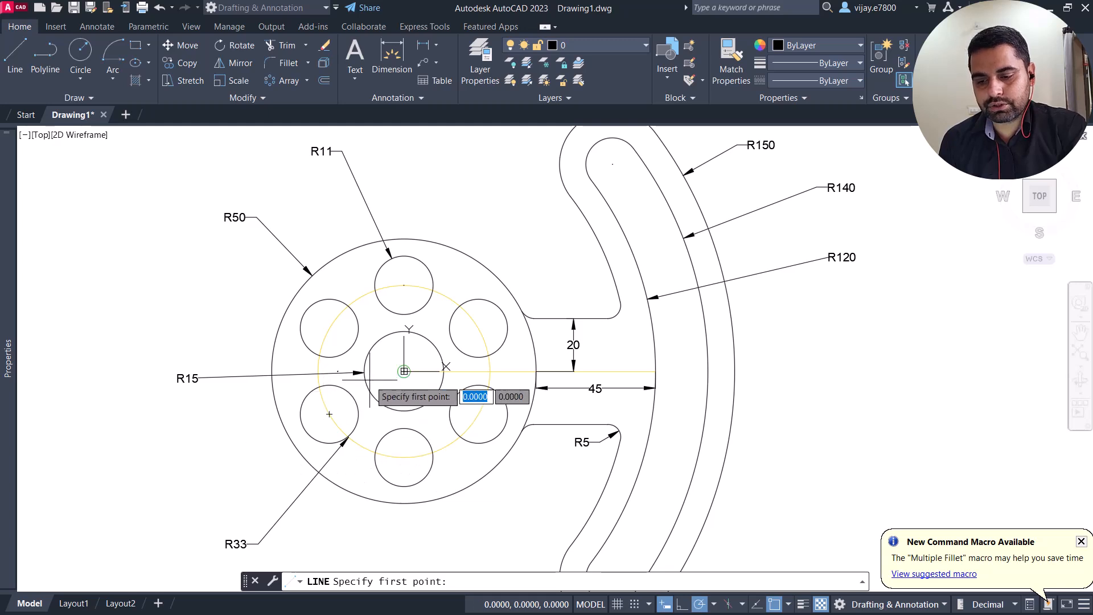
pyautogui.click(404, 371)
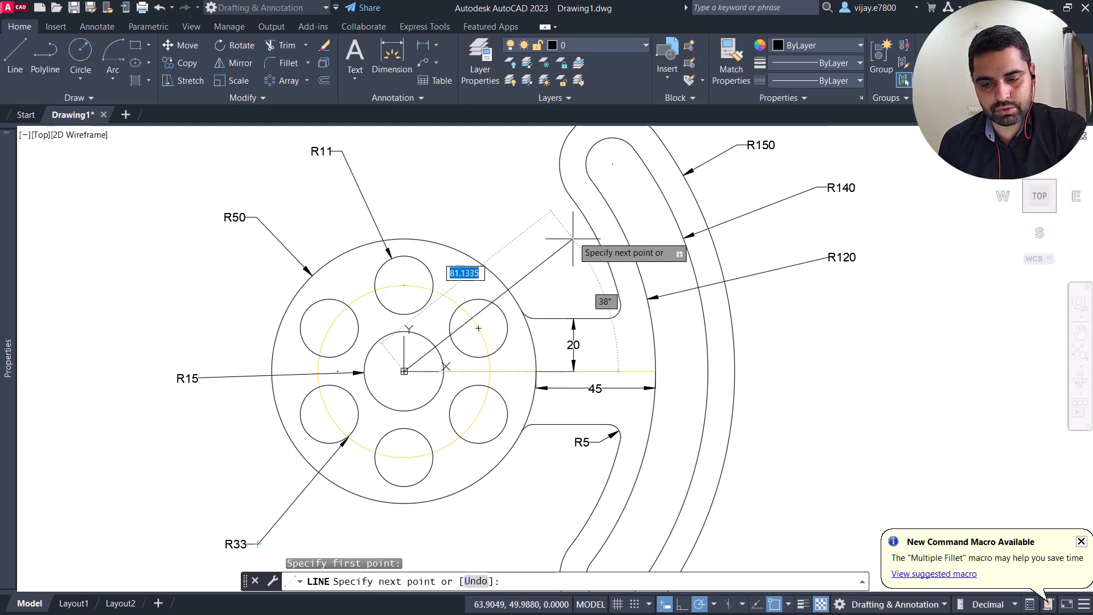
pyautogui.click(613, 164)
pyautogui.rightClick(464, 188)
pyautogui.click(474, 199)
# Step: Set the colour of the slanted line from the hub to the slot's upper end to yellow (248,215,49)
pyautogui.click(539, 261)
pyautogui.click(527, 245)
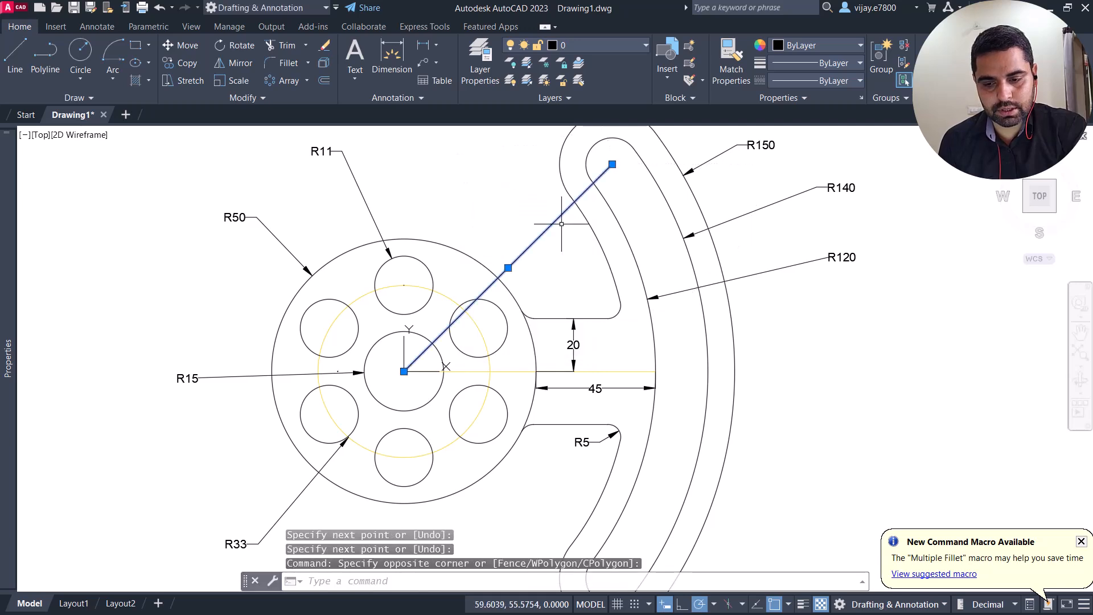
pyautogui.click(803, 50)
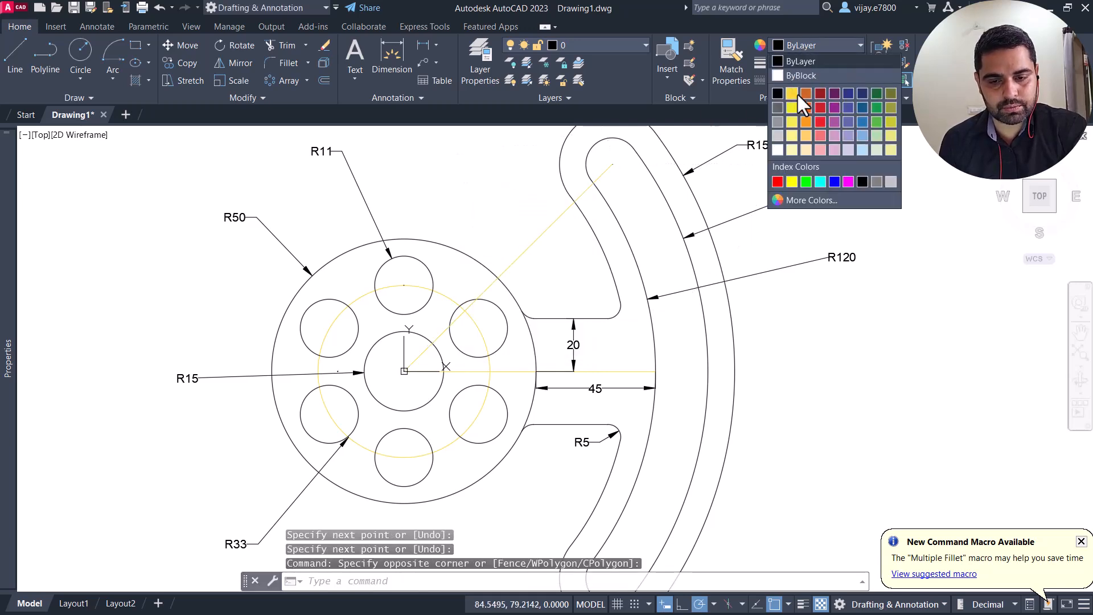
pyautogui.click(795, 93)
# Step: Add an angular dimension between the slanted line and the horizontal centre line, placing its arc between the hub and the slot
pyautogui.scroll(-2, 650, 307)
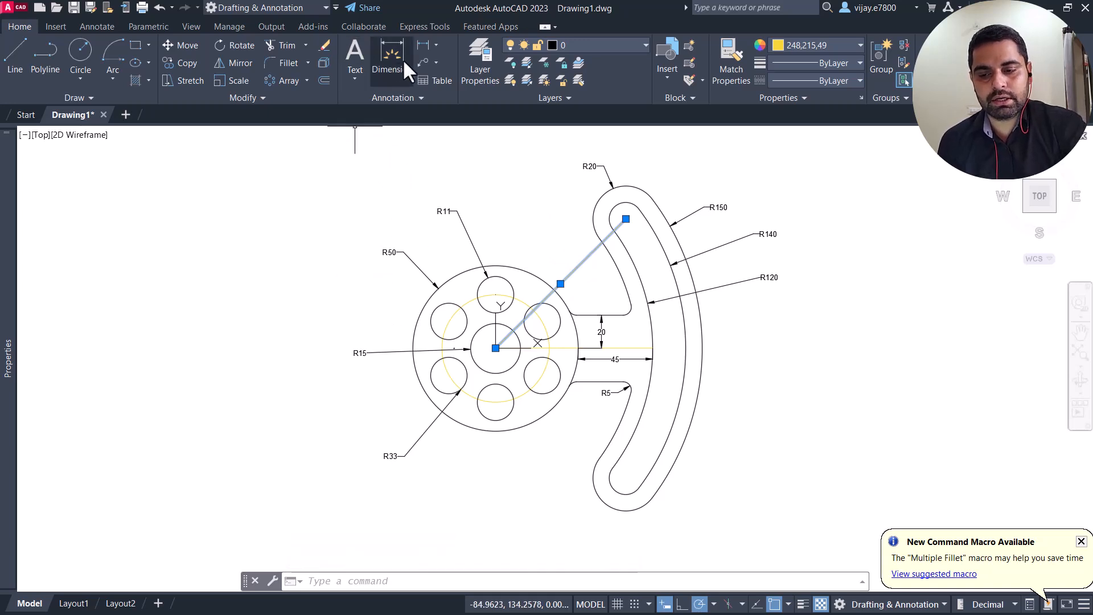
pyautogui.click(435, 46)
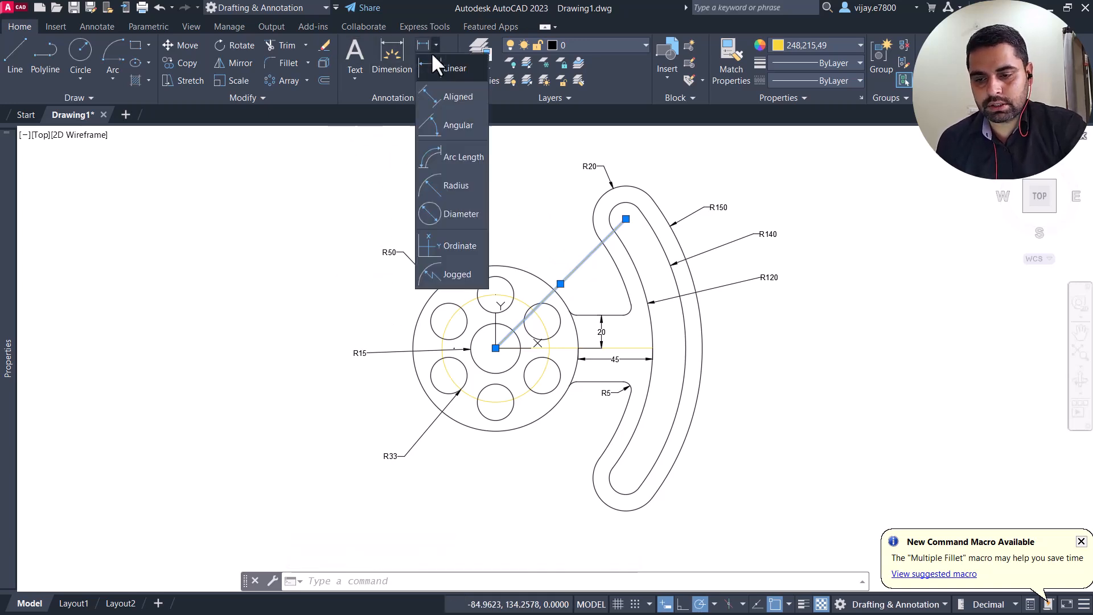
pyautogui.click(431, 128)
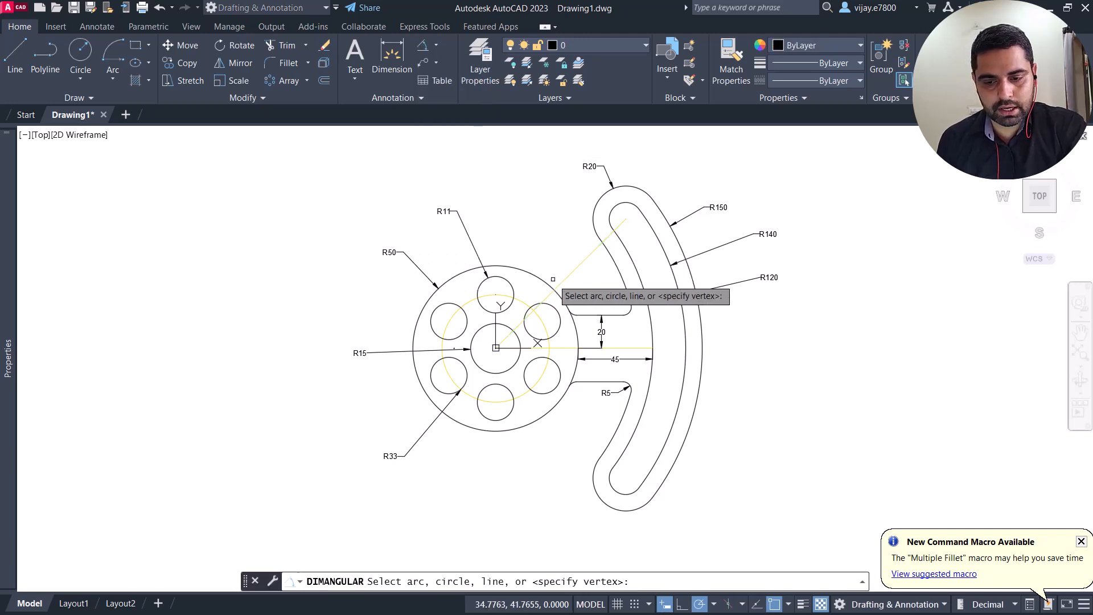
pyautogui.click(576, 273)
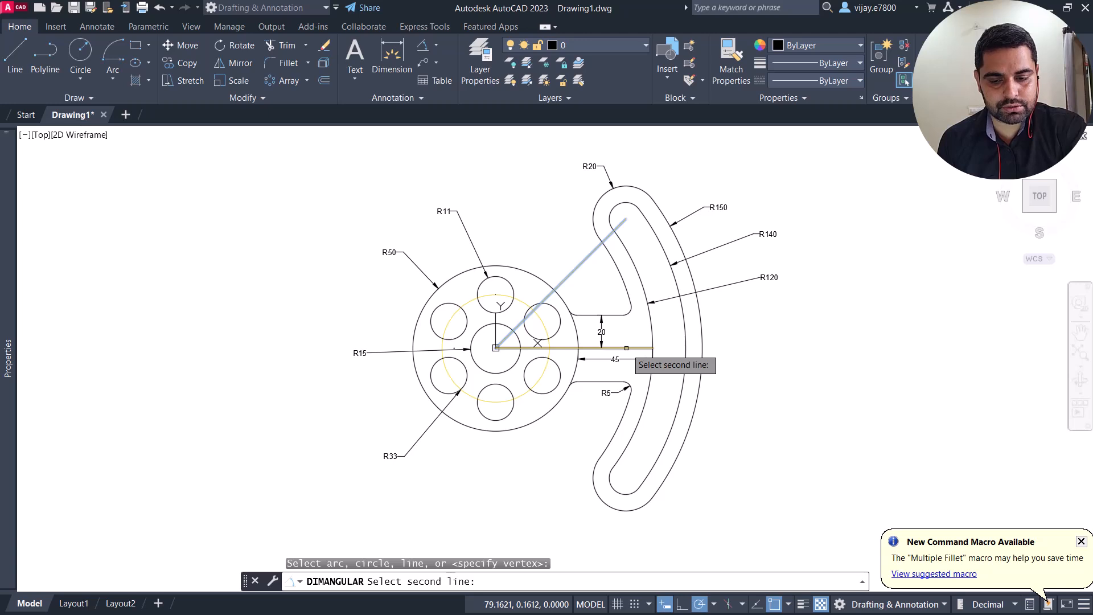
pyautogui.click(627, 348)
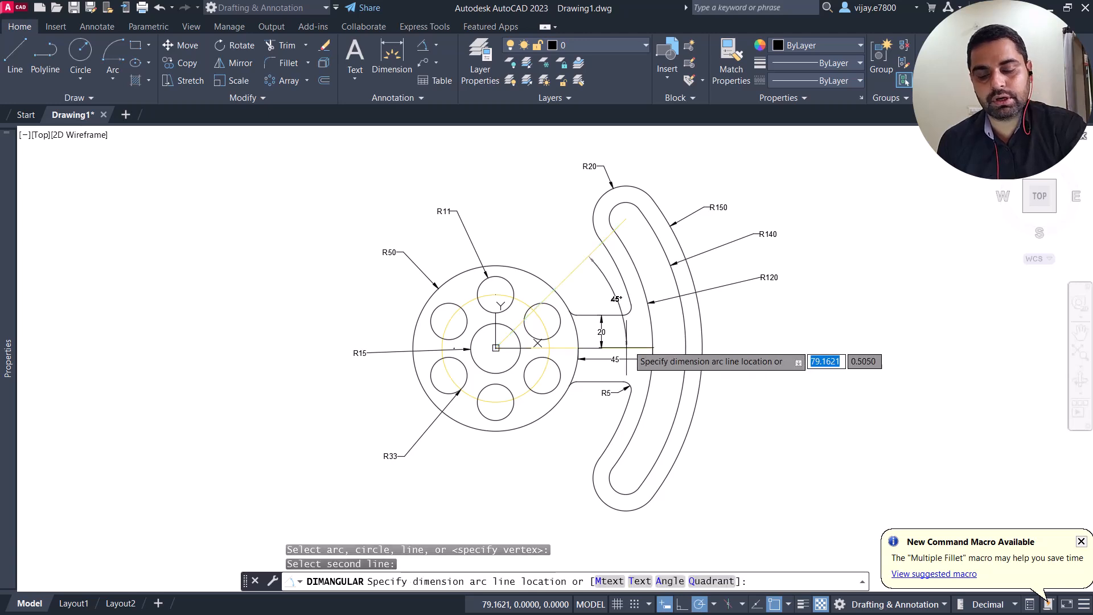
pyautogui.click(604, 282)
pyautogui.scroll(2, 603, 287)
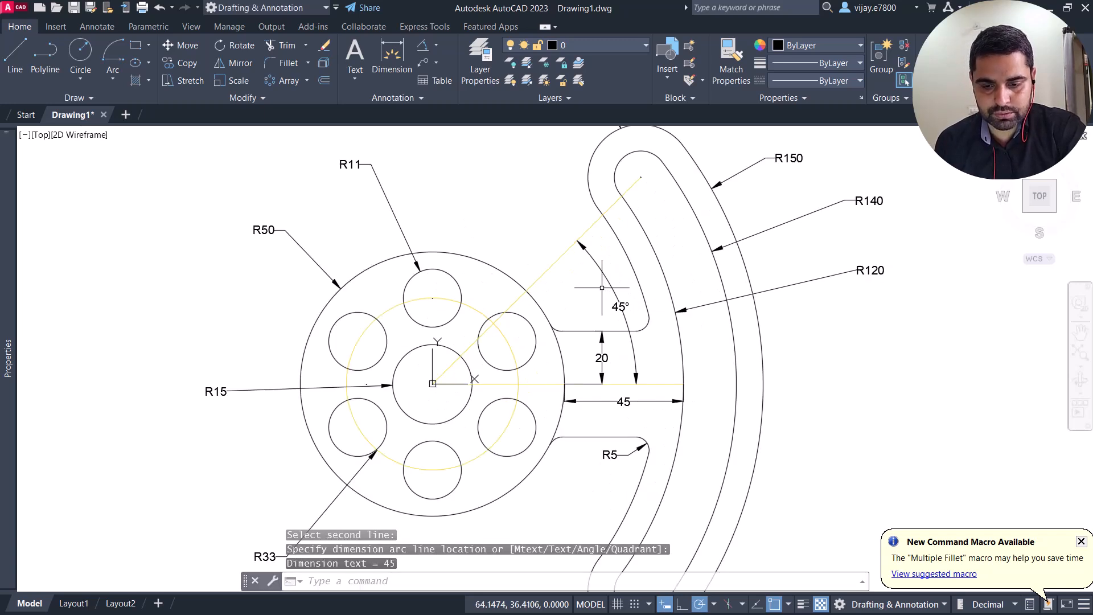
pyautogui.scroll(-2, 615, 278)
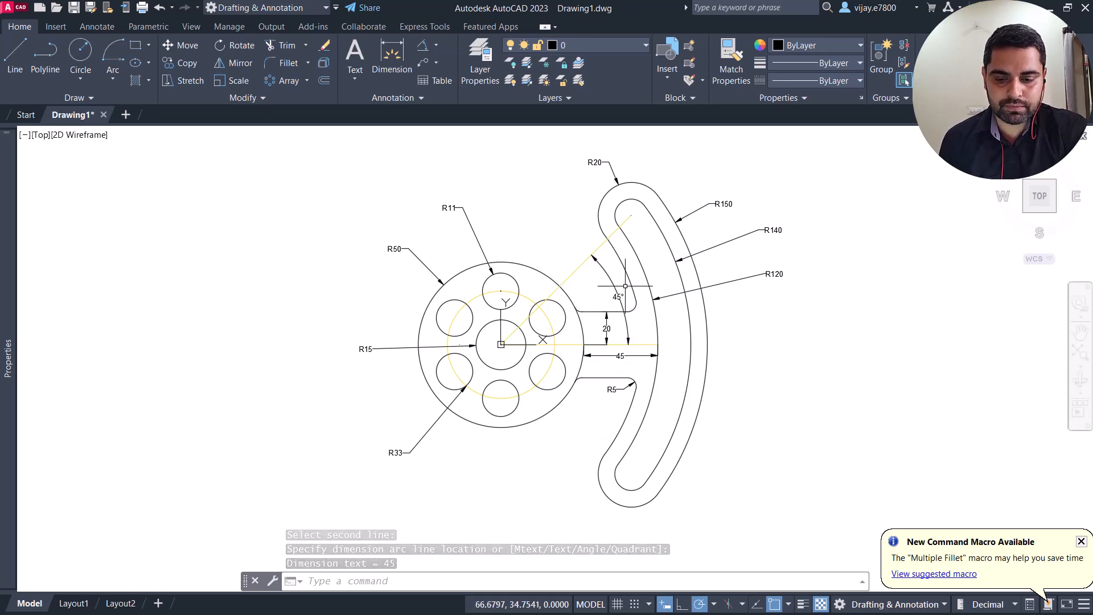
pyautogui.scroll(2, 625, 290)
pyautogui.scroll(-2, 624, 290)
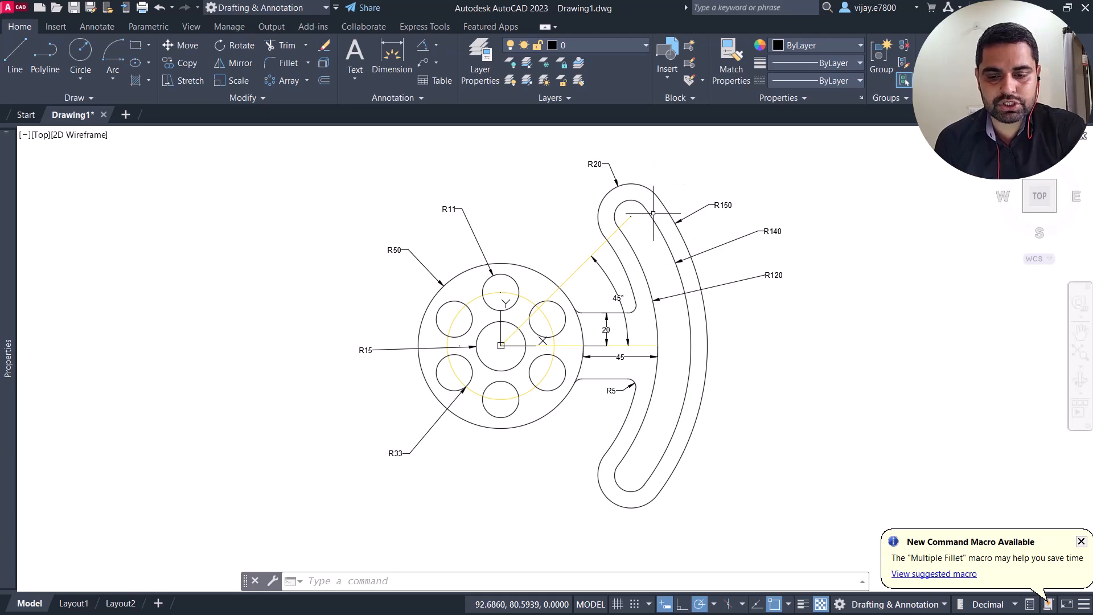
pyautogui.click(550, 177)
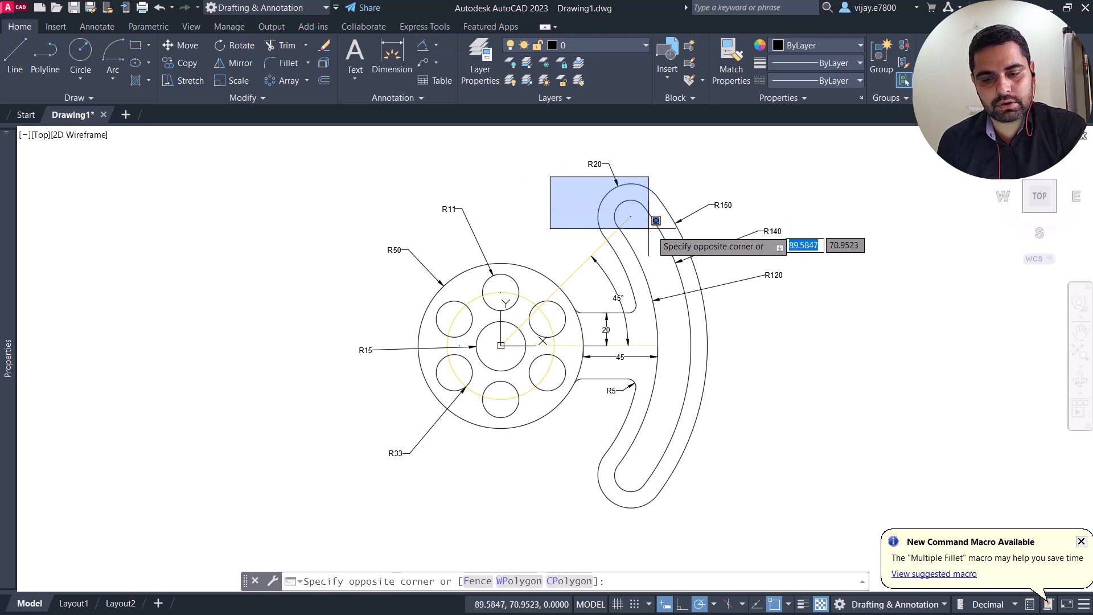
pyautogui.click(682, 234)
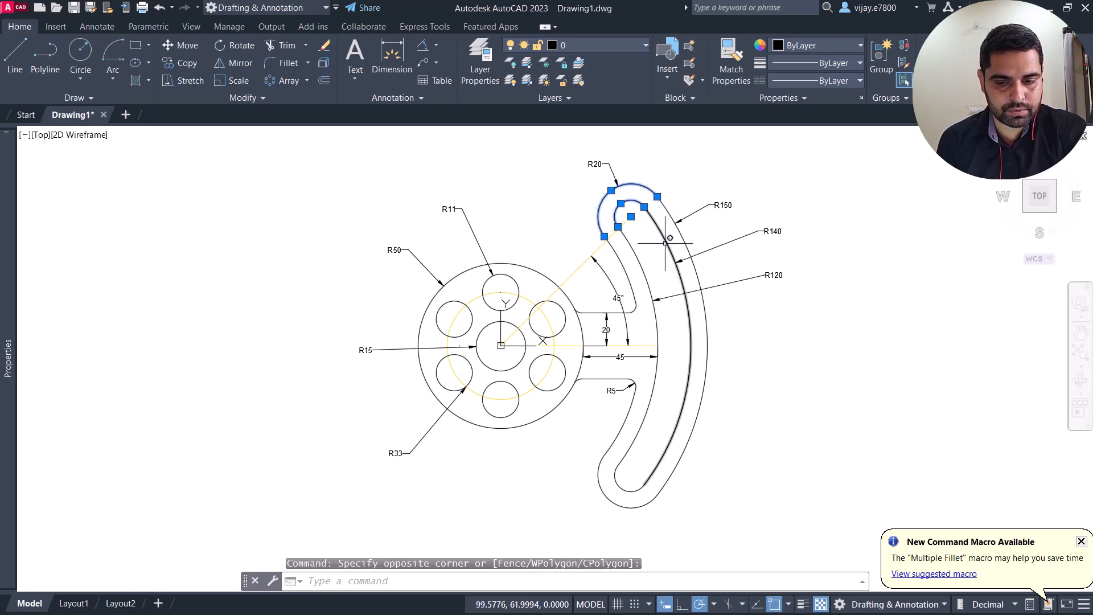
pyautogui.click(234, 49)
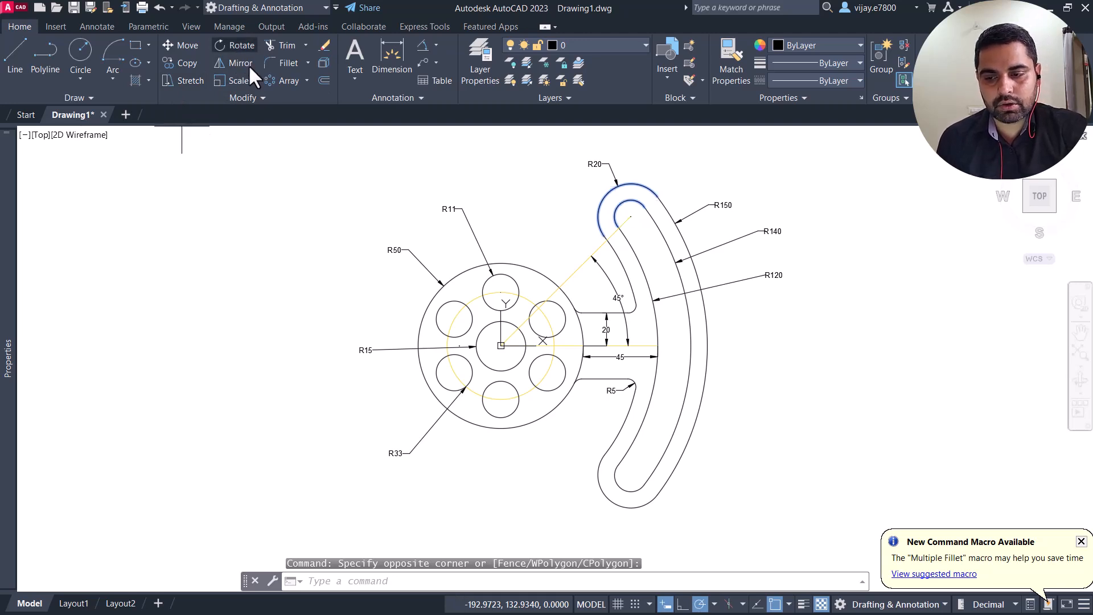
pyautogui.click(501, 346)
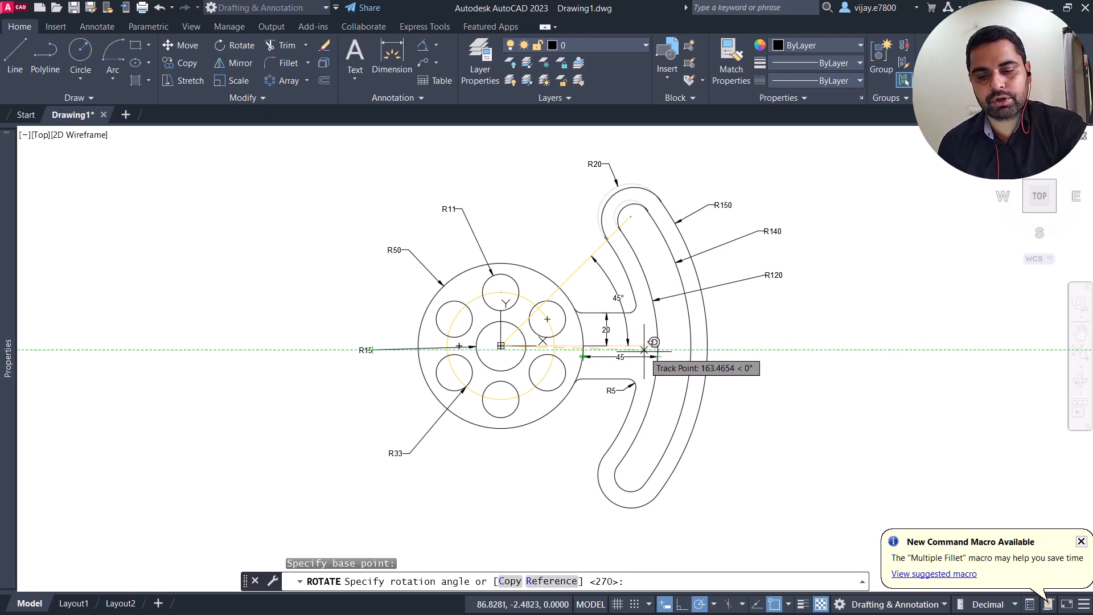
pyautogui.press('Escape')
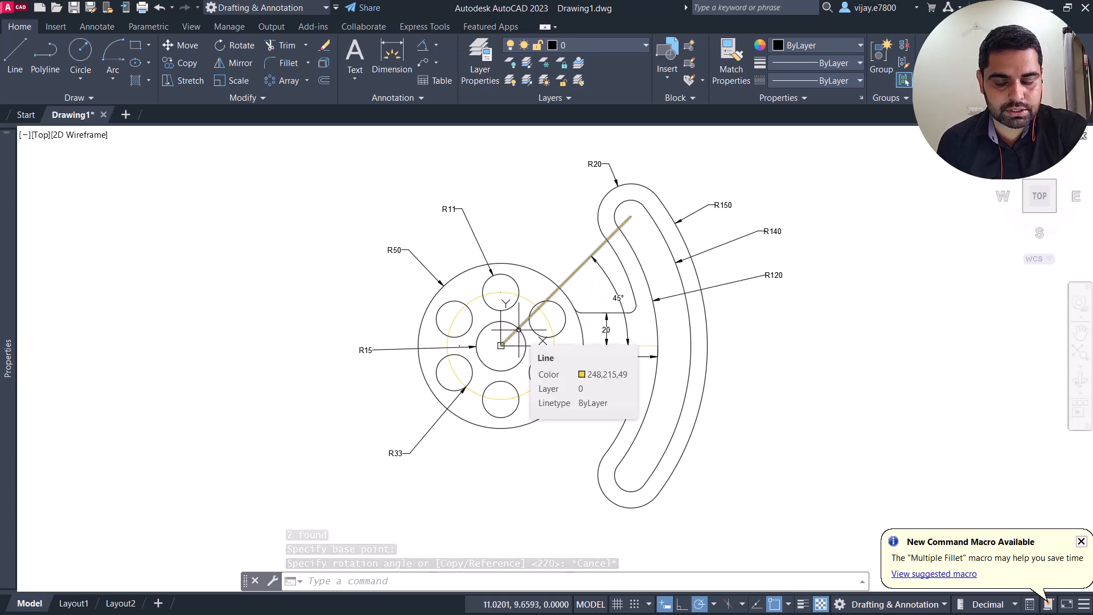
pyautogui.scroll(4, 354, 365)
pyautogui.scroll(-5, 357, 364)
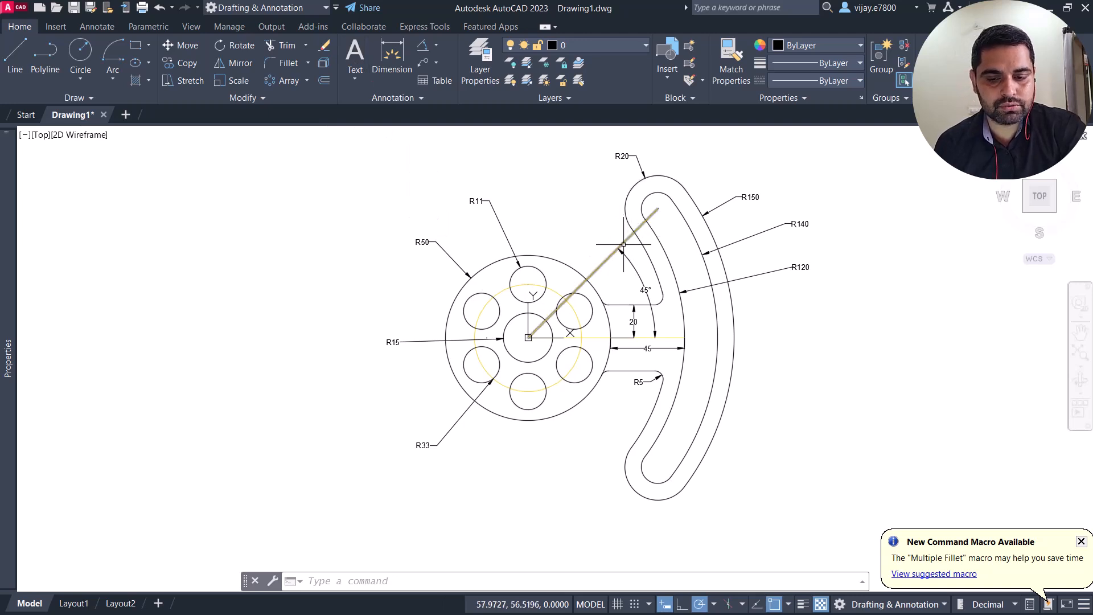
pyautogui.click(611, 272)
pyautogui.click(601, 260)
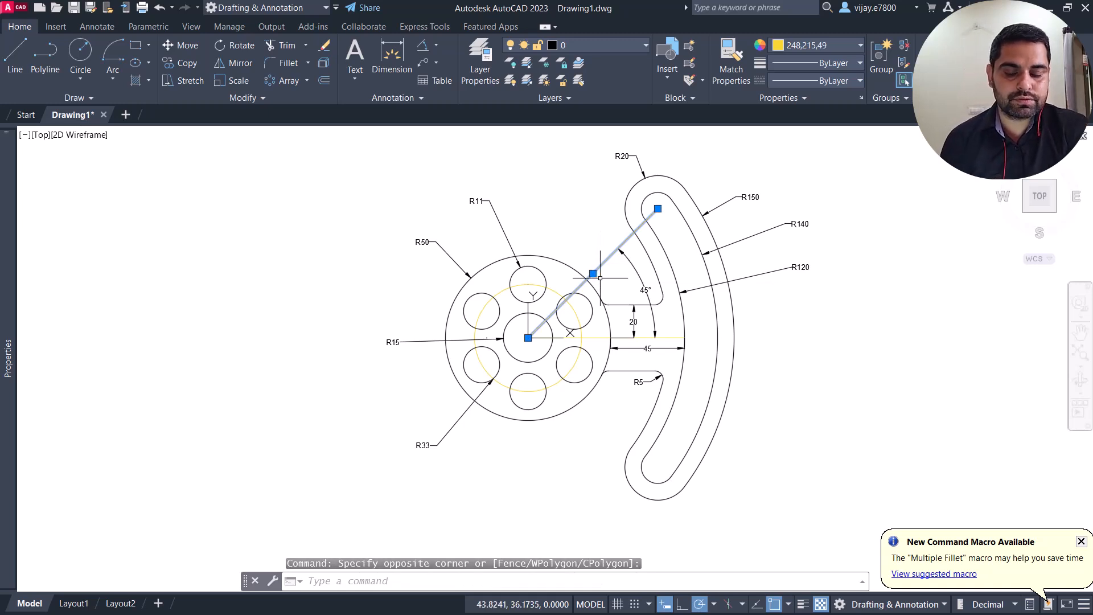
pyautogui.click(528, 338)
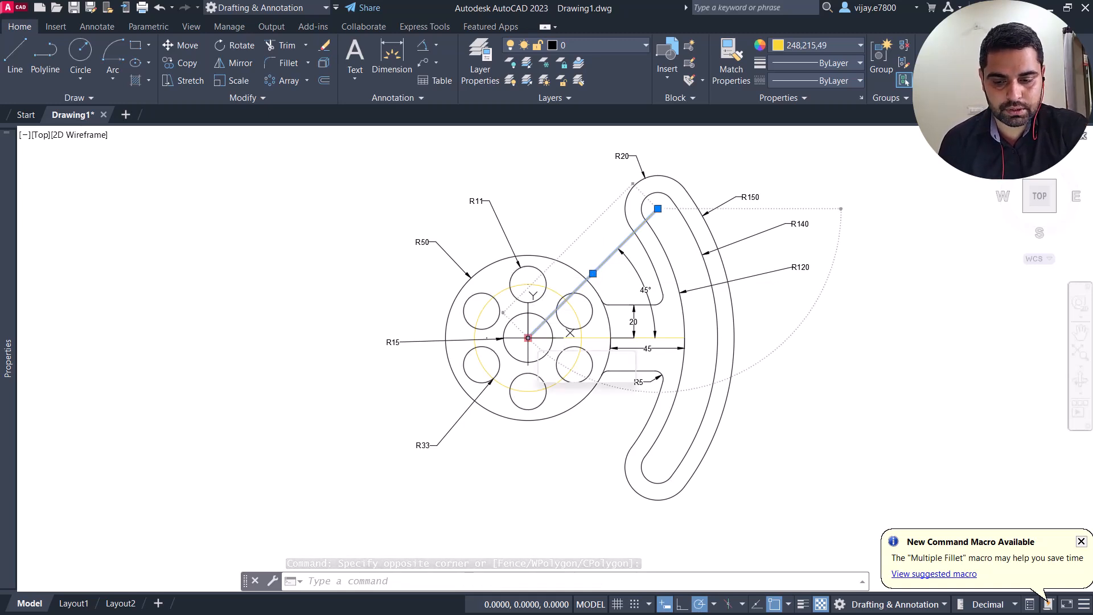
pyautogui.click(528, 337)
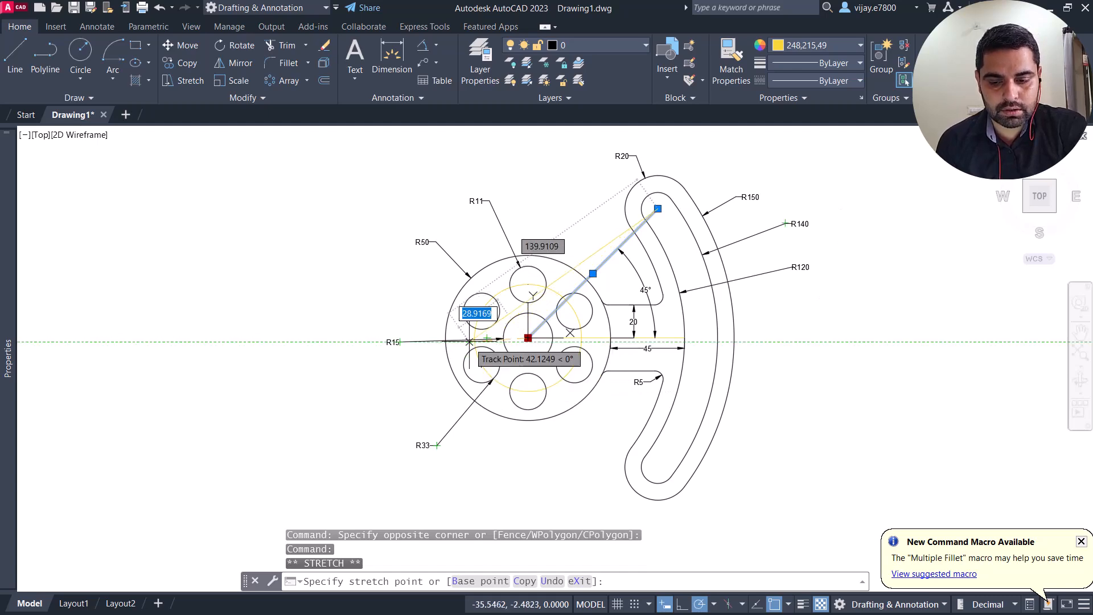
pyautogui.scroll(8, 468, 343)
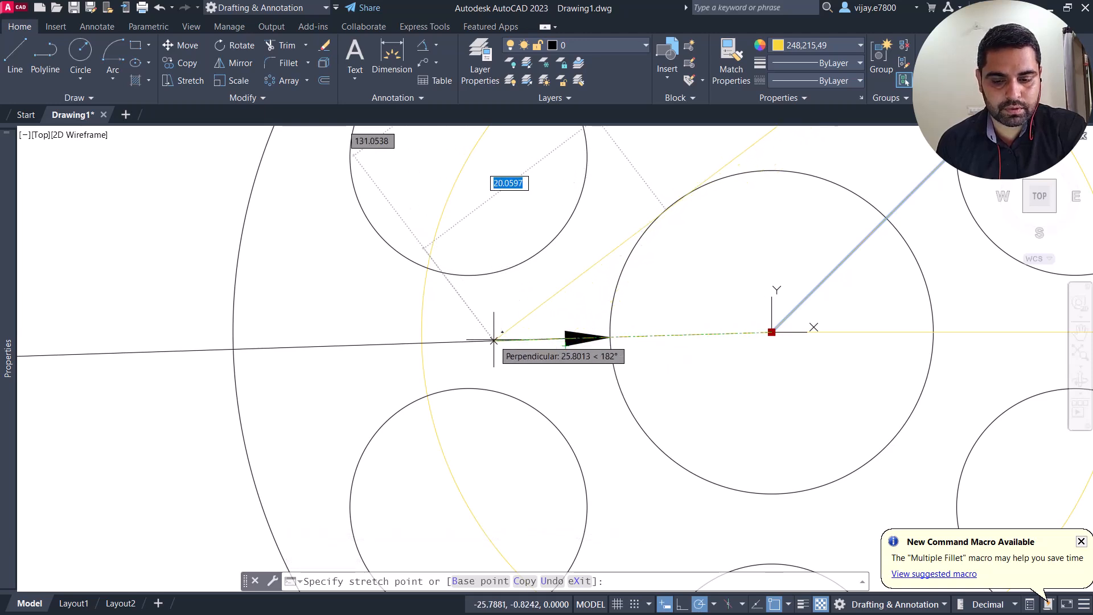
pyautogui.press('Escape')
pyautogui.scroll(-2, 708, 335)
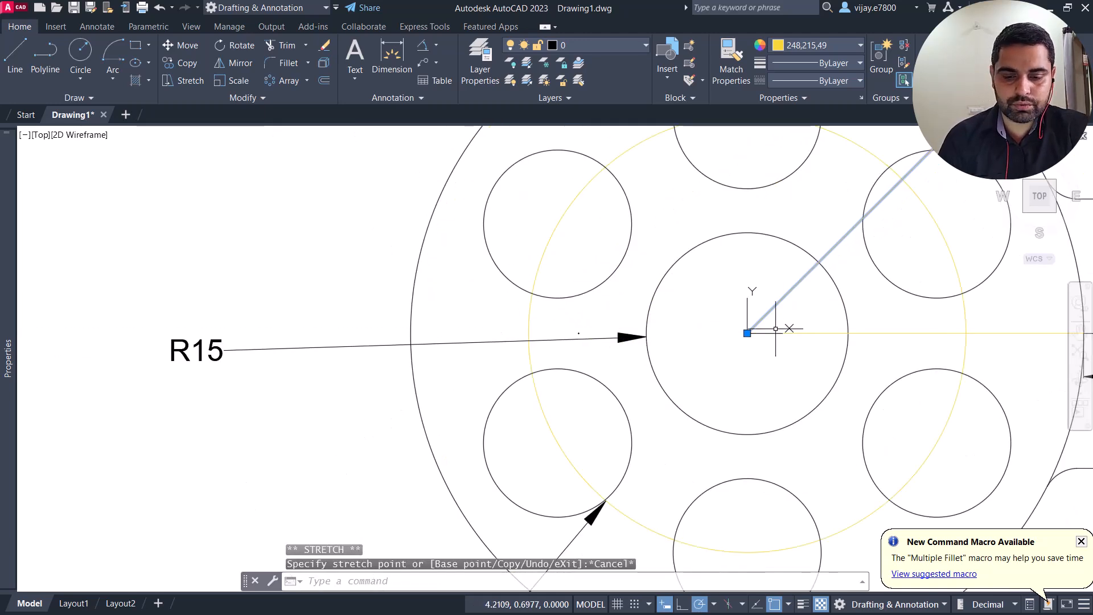
# Step: Draw connected lines from the slot's upper end centre to the hub's centre, by the relative offset -25,0, and back to the slot's upper end centre
pyautogui.scroll(-5, 342, 239)
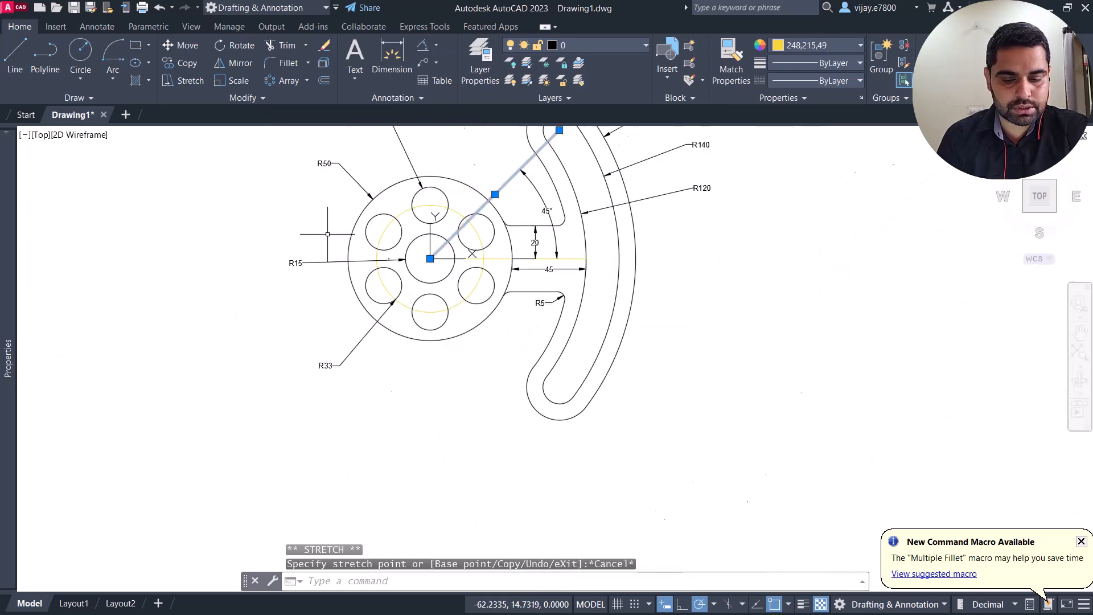
pyautogui.click(14, 63)
pyautogui.scroll(4, 349, 159)
pyautogui.scroll(-2, 776, 211)
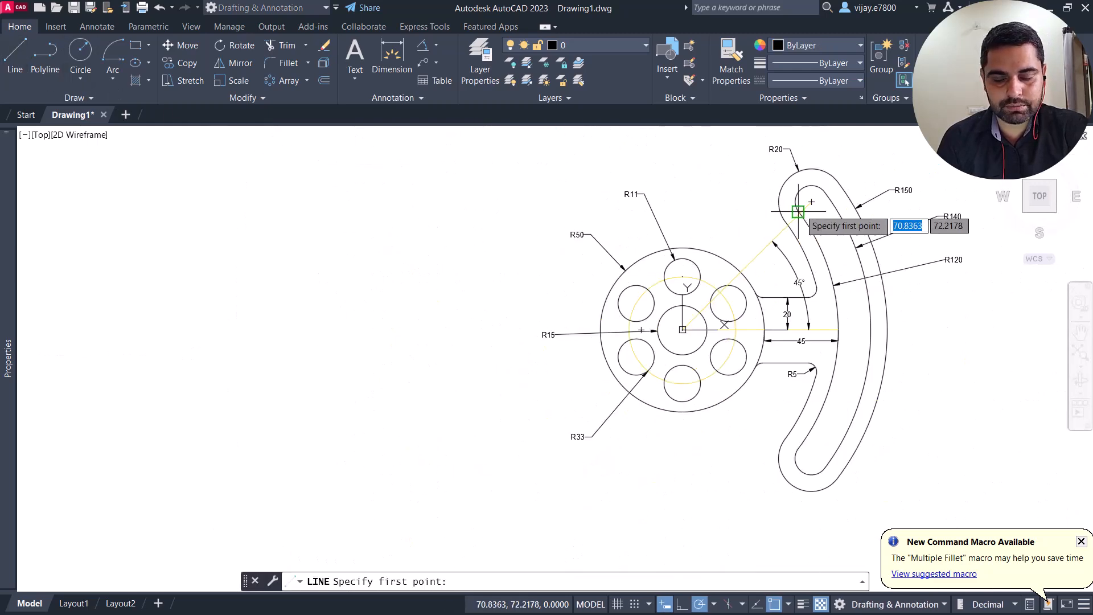
pyautogui.click(811, 202)
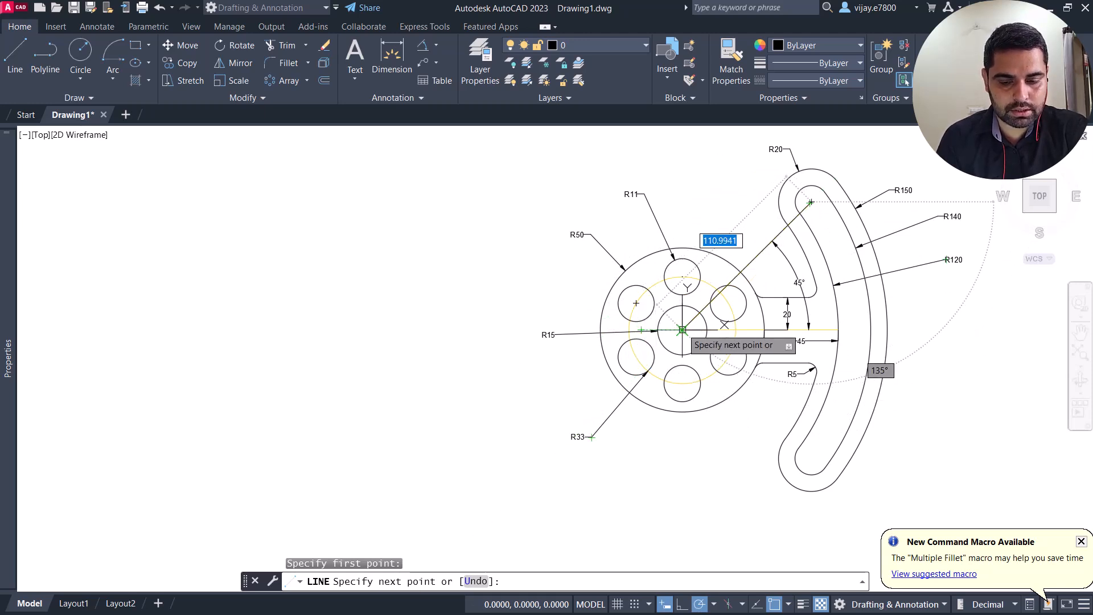
pyautogui.click(682, 329)
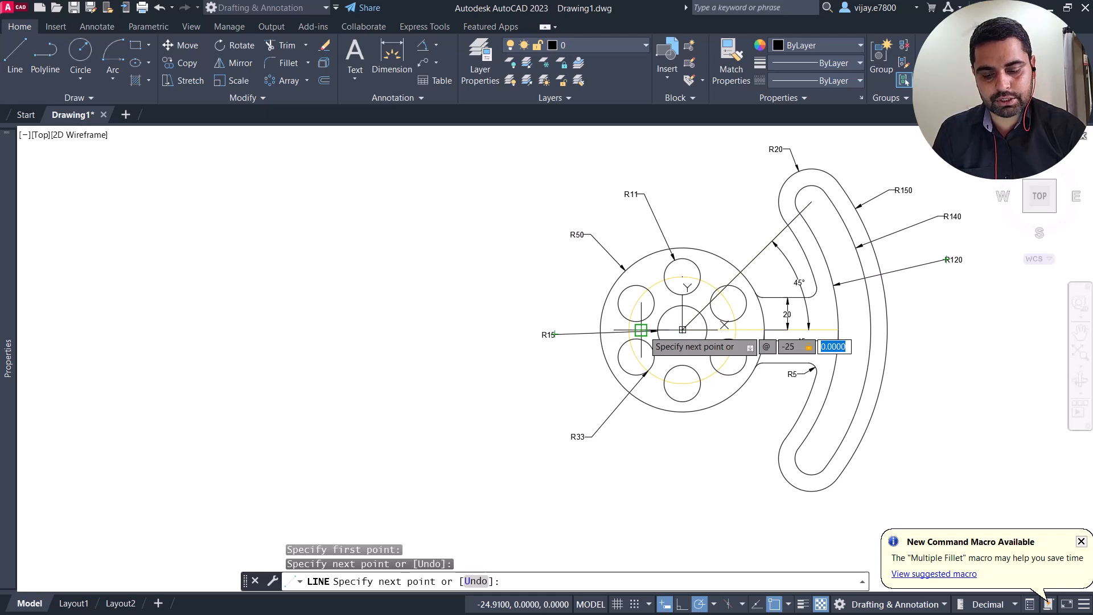
pyautogui.write('-25,0')
pyautogui.press('Return')
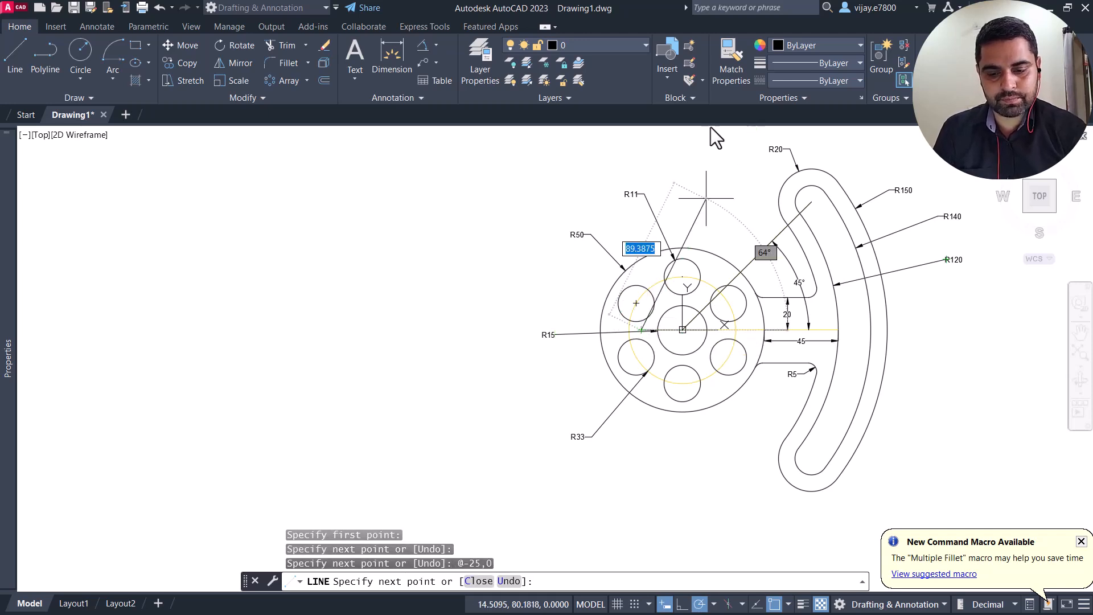
pyautogui.click(811, 201)
pyautogui.rightClick(692, 191)
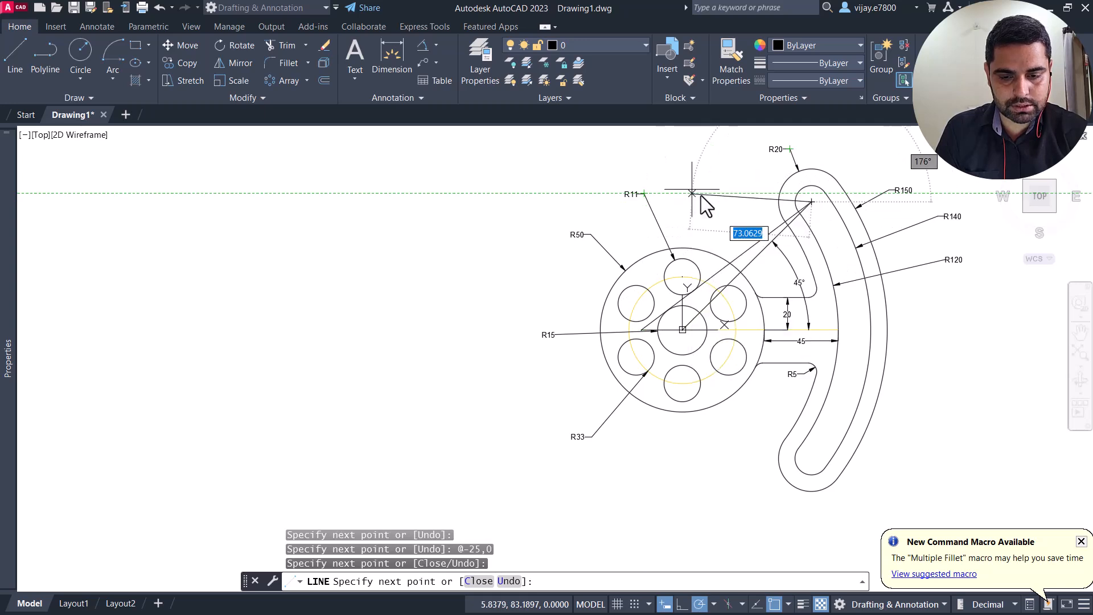
pyautogui.click(706, 200)
# Step: Delete the two overlapping slanted lines between the hub's centre and the slot's upper end, along with their 45° angular dimension
pyautogui.click(763, 261)
pyautogui.click(730, 230)
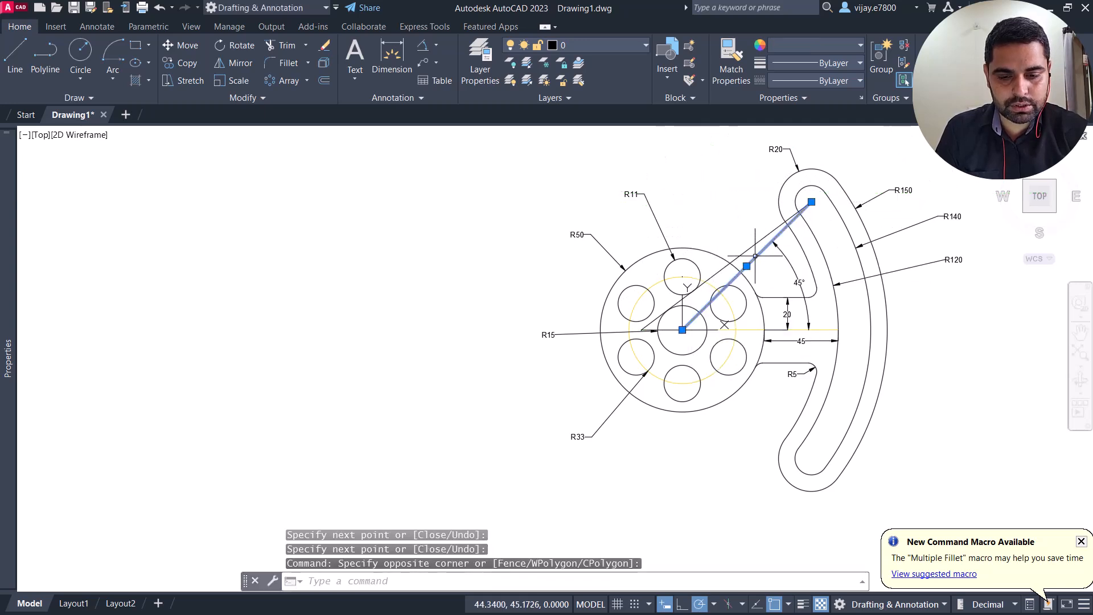
pyautogui.press('Delete')
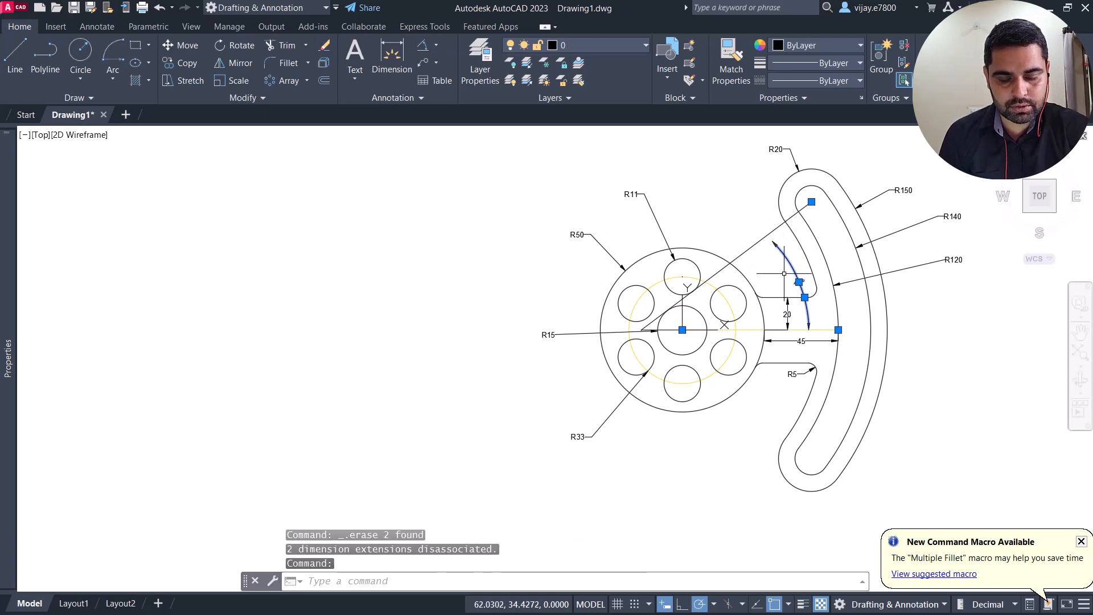
pyautogui.press('Delete')
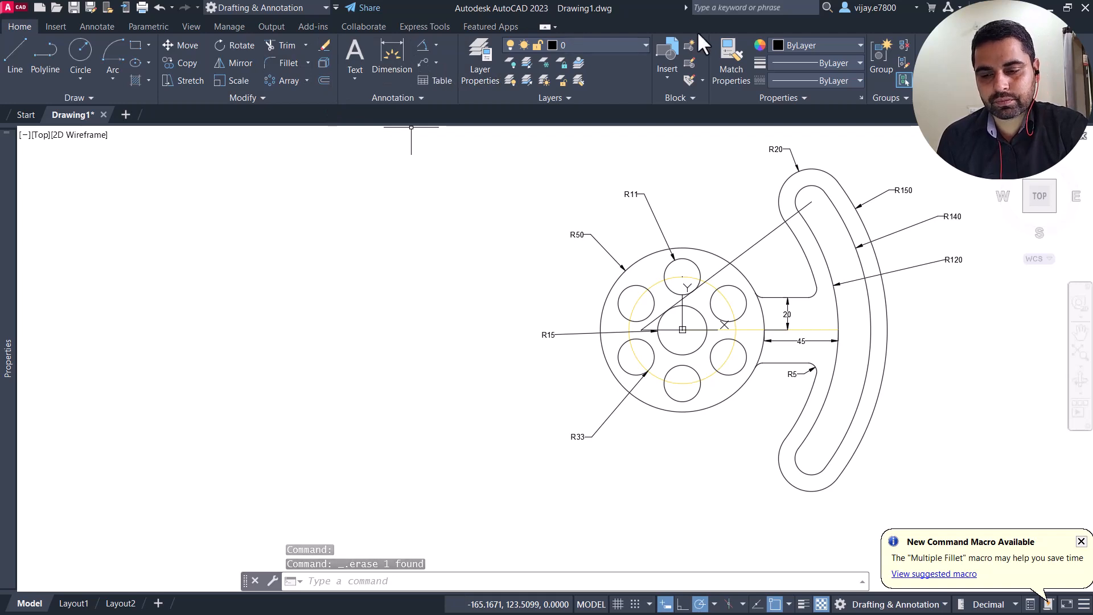
# Step: Add an angular dimension between the new slanted line and the horizontal centre line, placing its arc between the hub and the slot
pyautogui.click(420, 50)
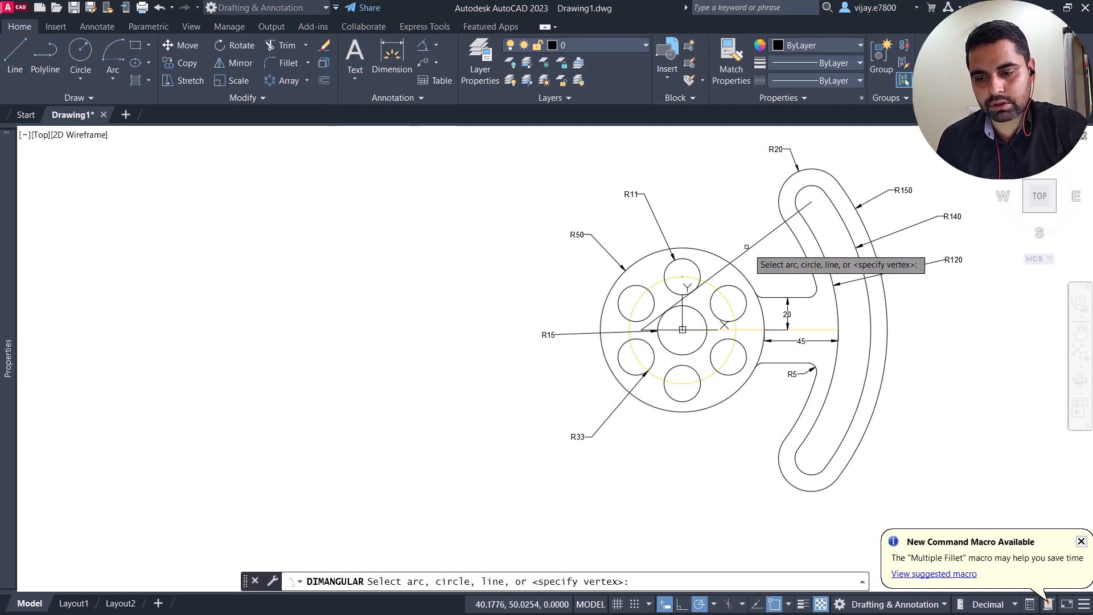
pyautogui.click(761, 239)
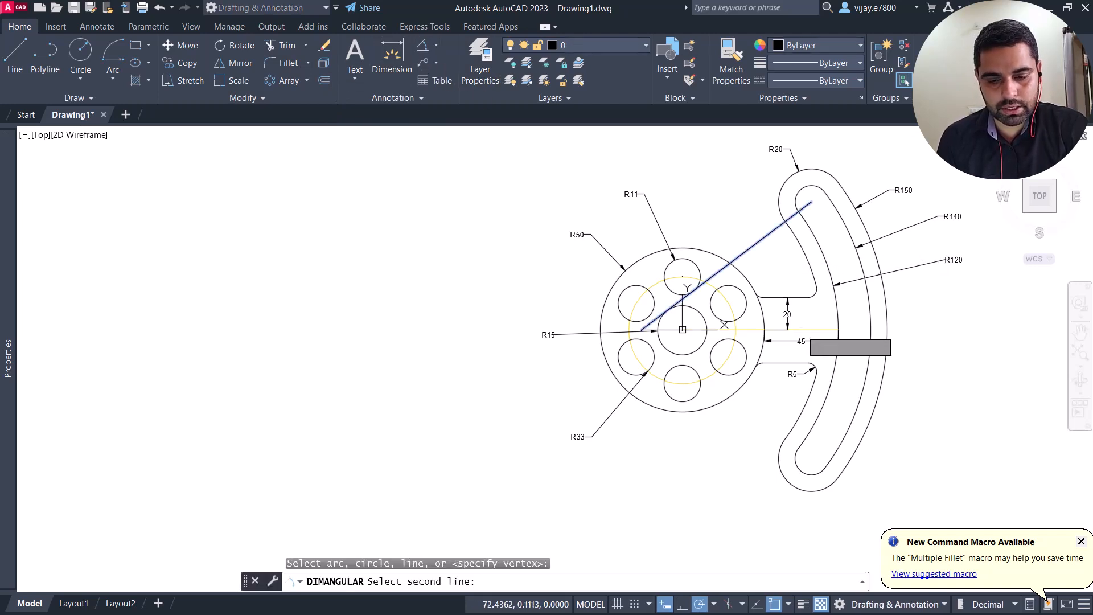
pyautogui.click(802, 325)
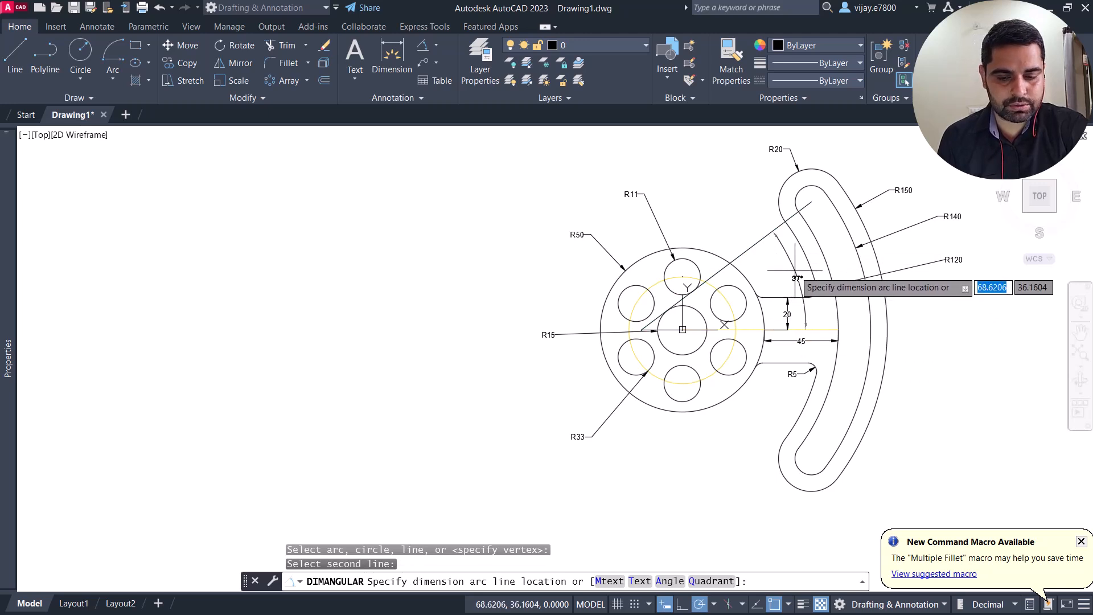
pyautogui.click(793, 279)
# Step: Set the new slanted line's colour to the same yellow as the pitch circle (248,215,49)
pyautogui.click(761, 266)
pyautogui.click(752, 227)
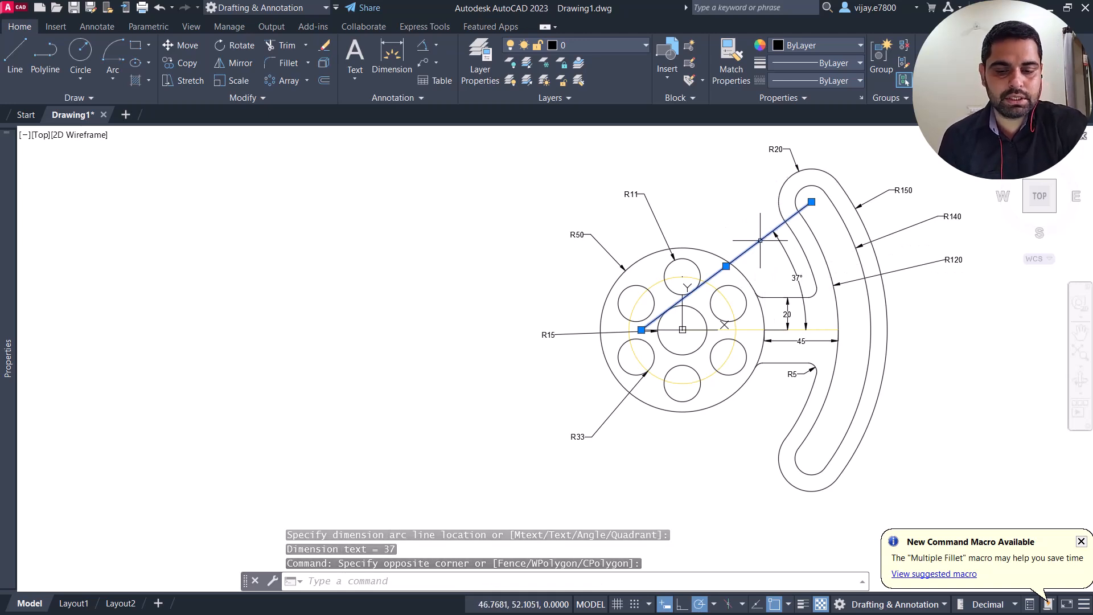
pyautogui.click(815, 45)
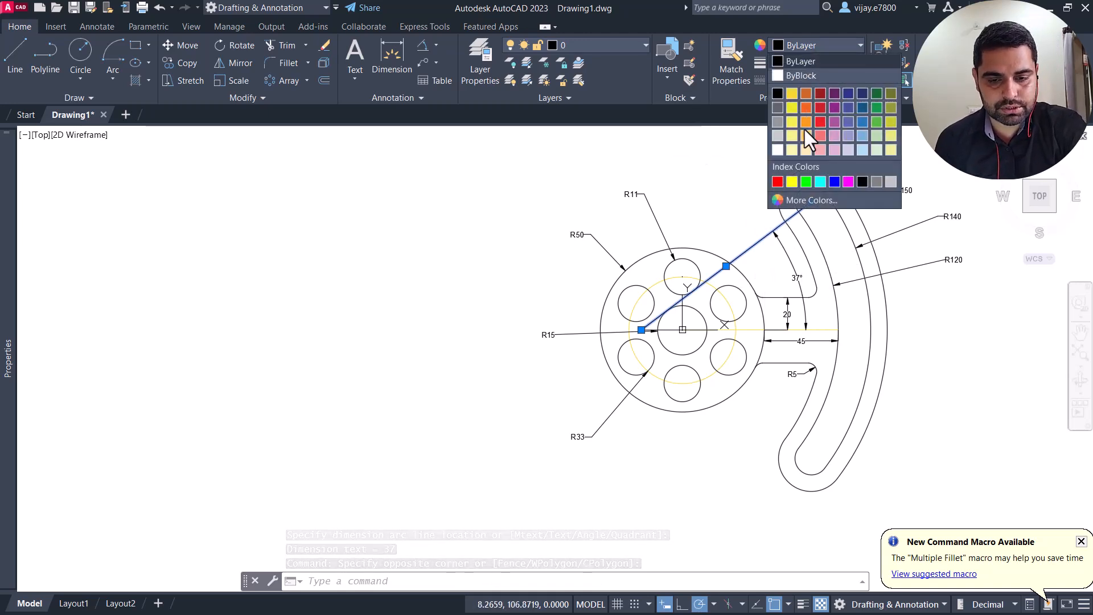
pyautogui.click(791, 97)
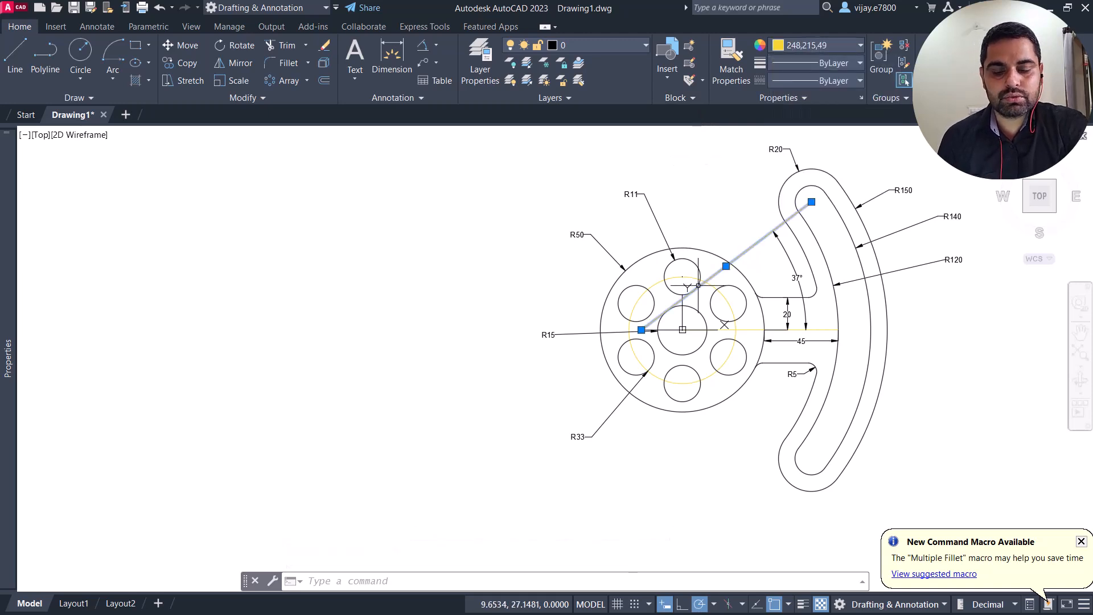
pyautogui.press('Escape')
pyautogui.press('Escape')
# Step: Set the colour of the short horizontal line left of the hub's centre to yellow (248,215,49)
pyautogui.scroll(2, 790, 234)
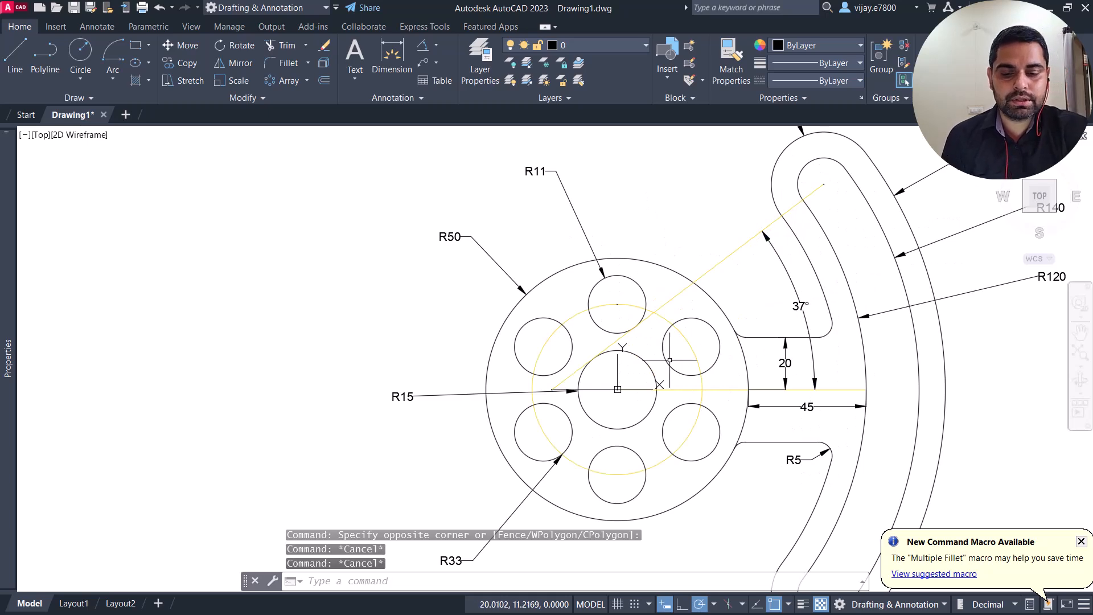
pyautogui.scroll(2, 561, 385)
pyautogui.scroll(3, 551, 385)
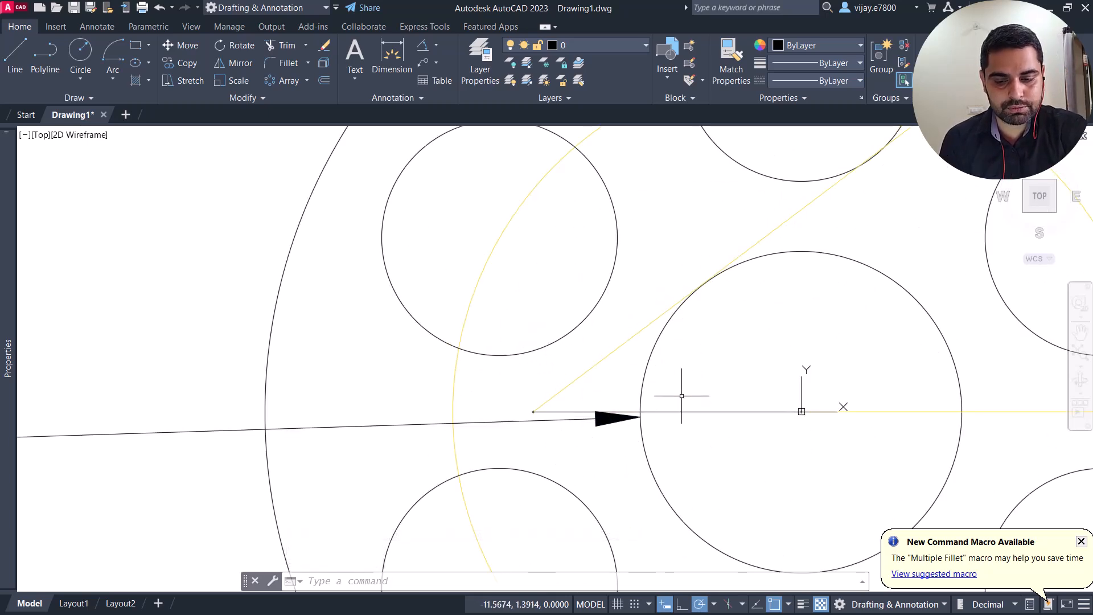
pyautogui.click(734, 411)
pyautogui.click(856, 177)
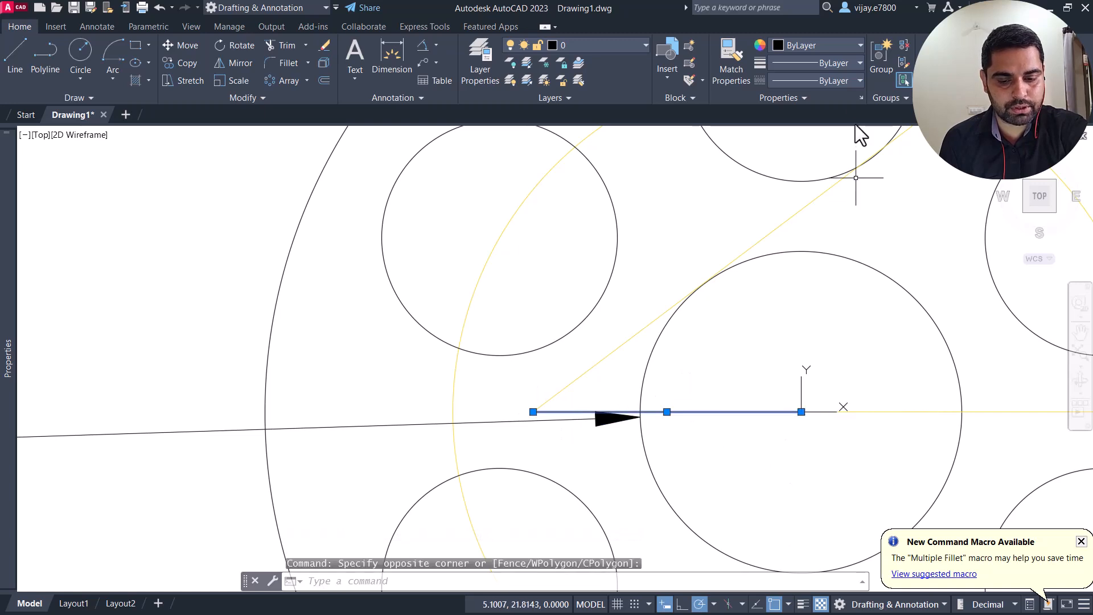
pyautogui.click(832, 50)
pyautogui.click(792, 91)
pyautogui.scroll(-4, 806, 224)
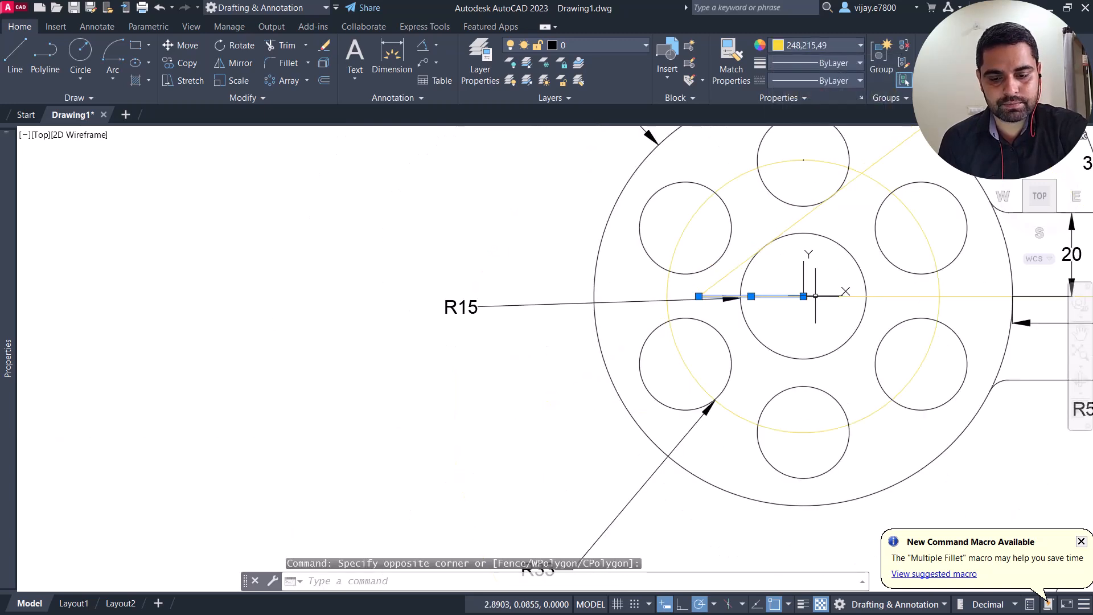
pyautogui.press('Escape')
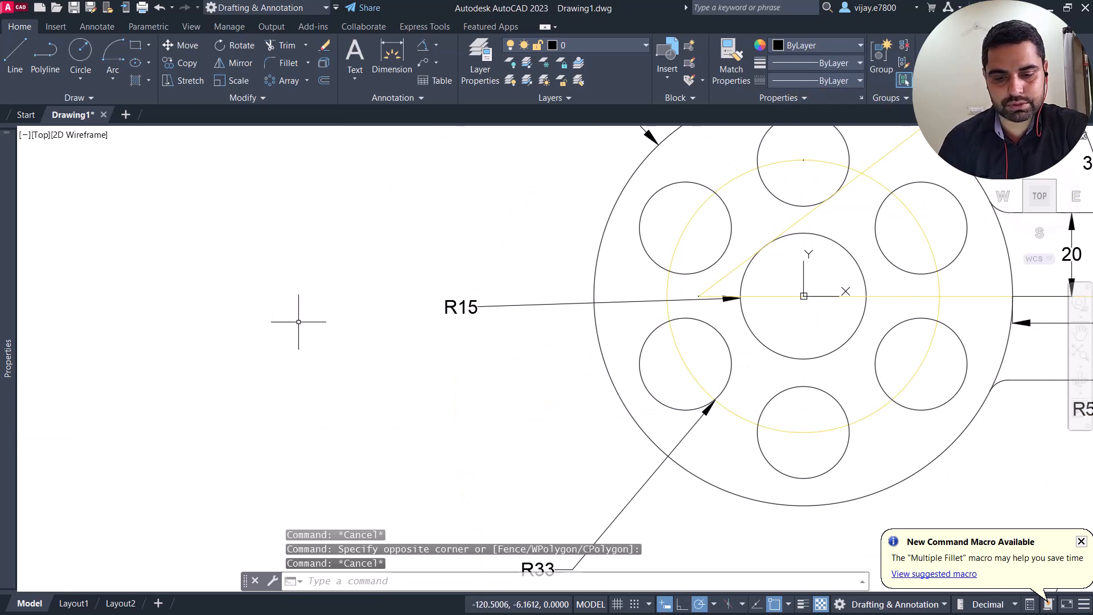
# Step: Add a linear dimension between the slanted yellow line's lower end and the hub's centre, placing it just below the horizontal centre line
pyautogui.click(396, 53)
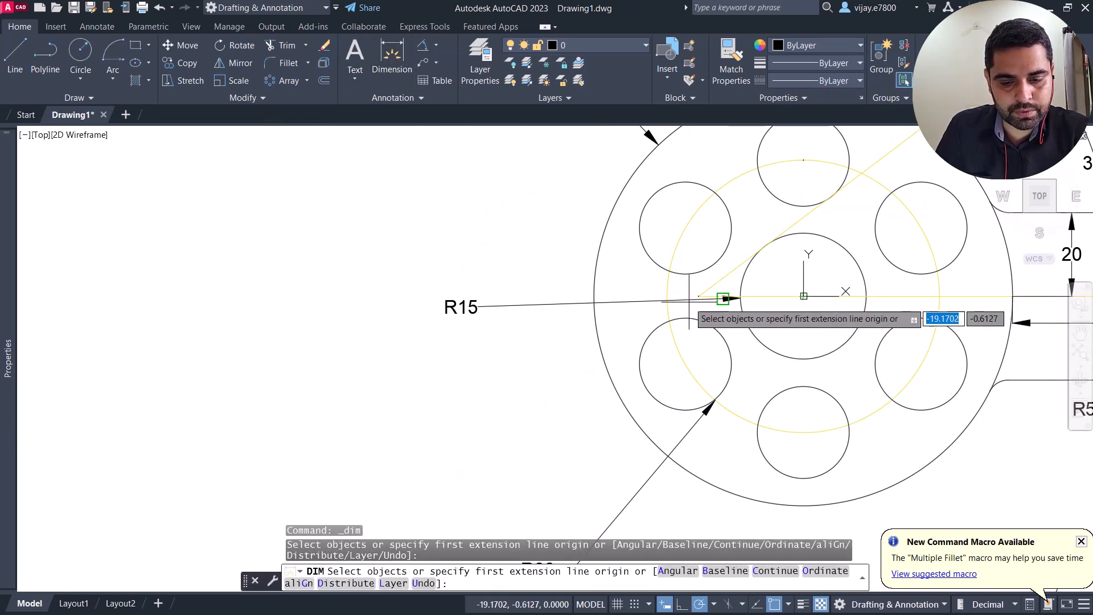
pyautogui.scroll(5, 706, 298)
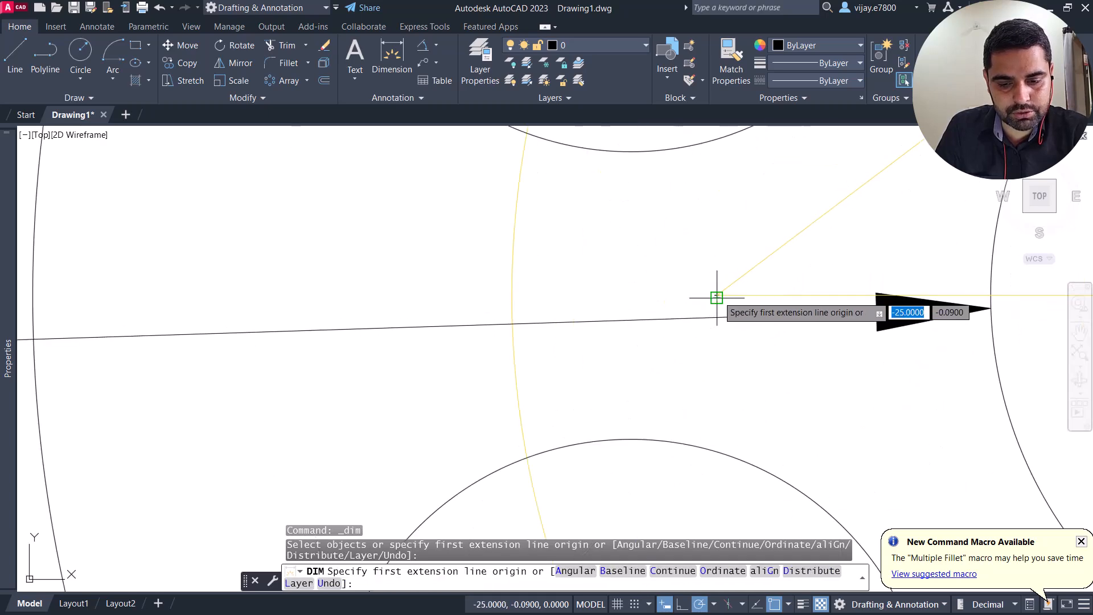
pyautogui.click(716, 294)
pyautogui.scroll(-4, 804, 312)
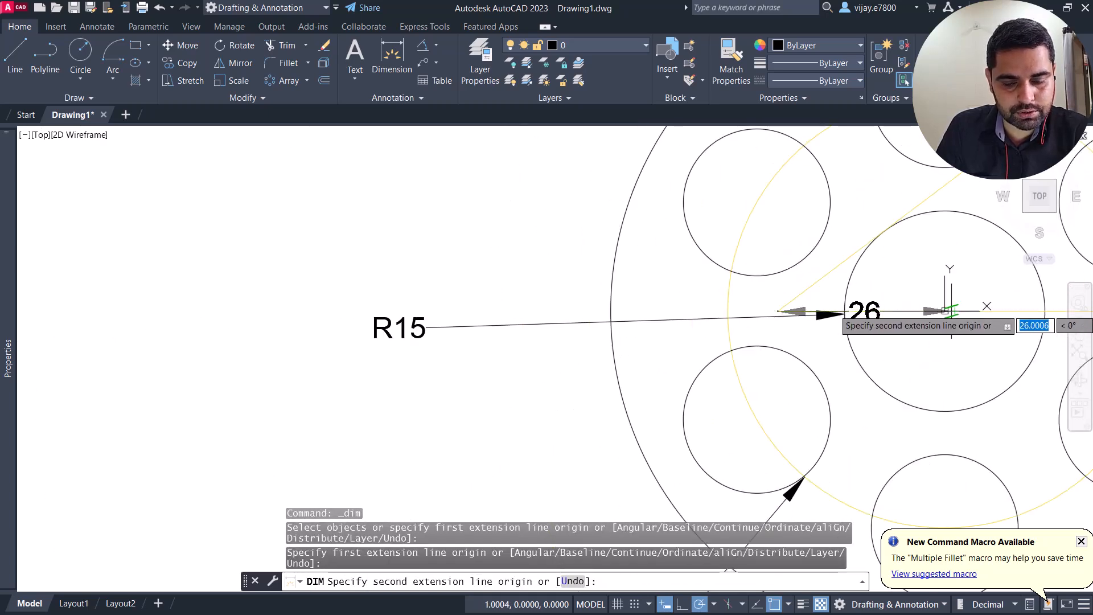
pyautogui.click(945, 311)
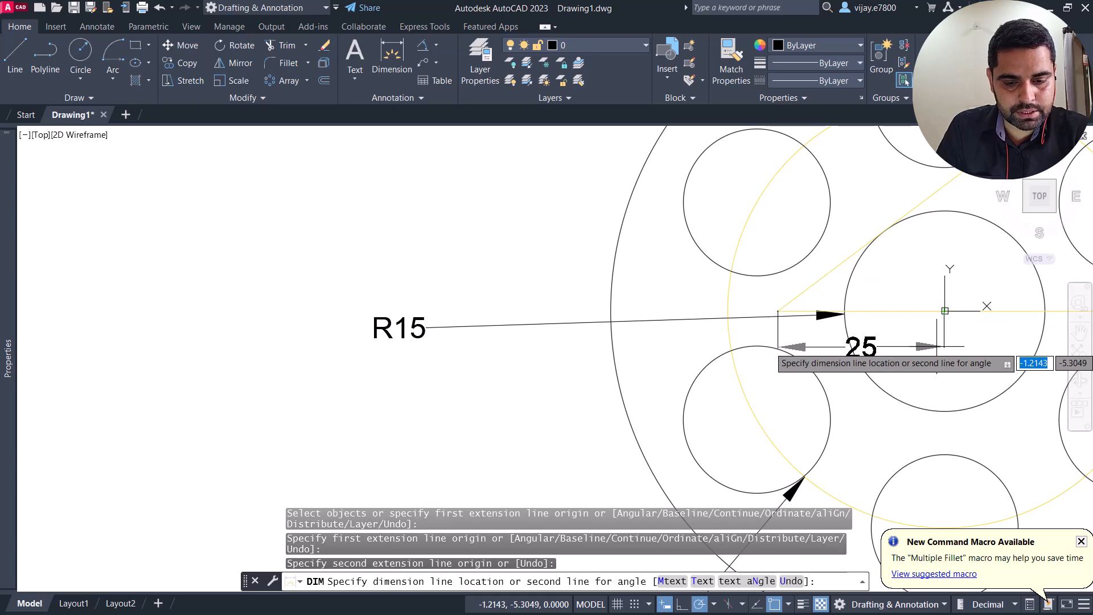
pyautogui.scroll(-6, 944, 311)
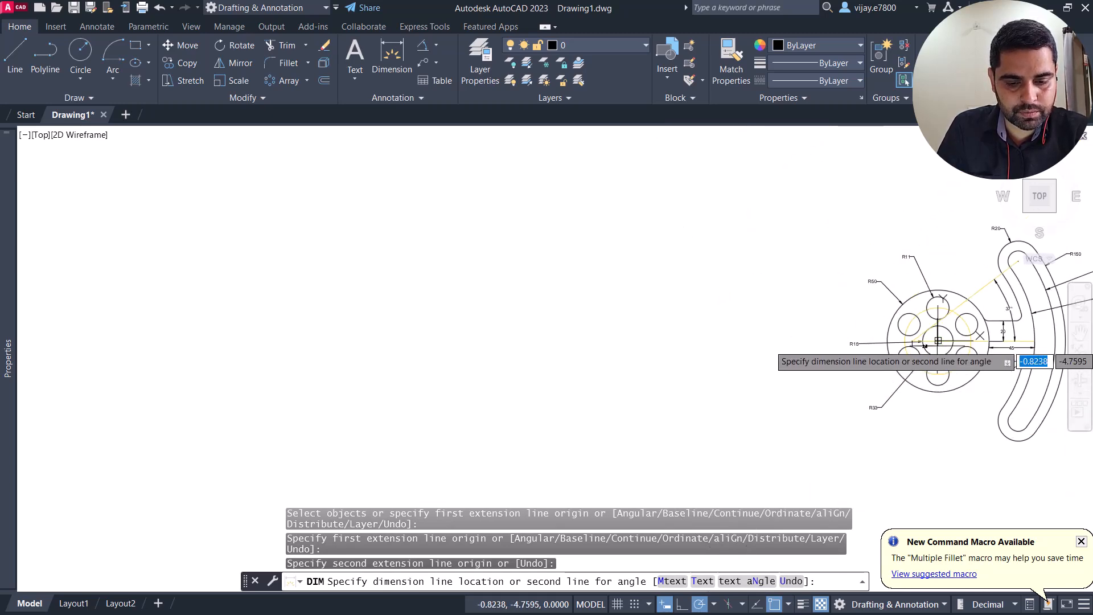
pyautogui.scroll(10, 938, 340)
pyautogui.click(934, 347)
pyautogui.scroll(-4, 934, 350)
pyautogui.moveTo(961, 377); pyautogui.dragTo(689, 373, button='middle')
pyautogui.scroll(-4, 1000, 353)
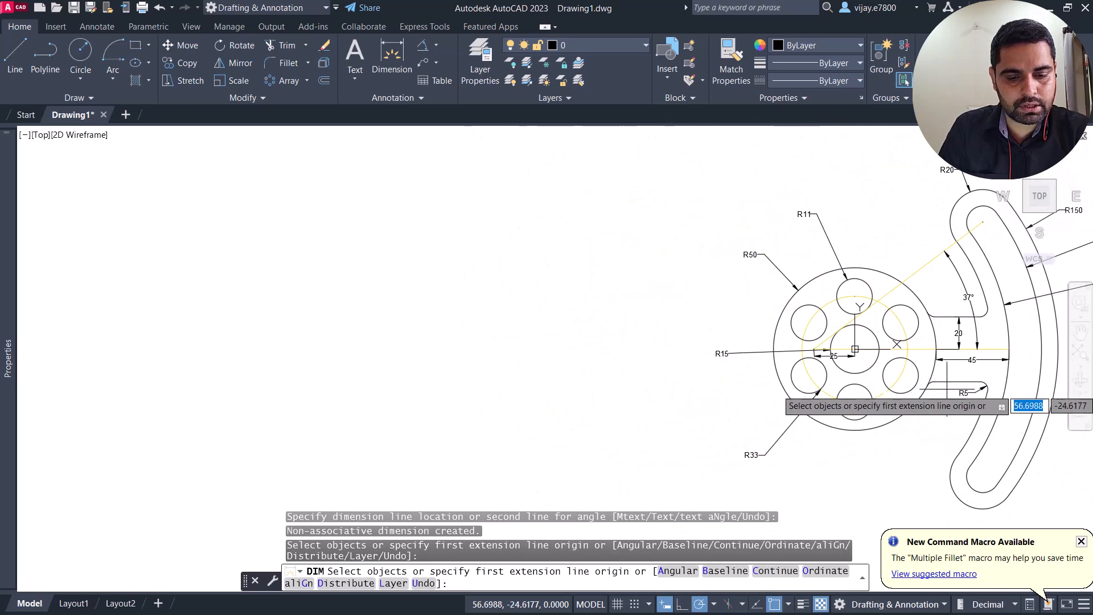
pyautogui.moveTo(918, 437)
pyautogui.mouseDown(button='middle')
pyautogui.moveTo(730, 452)
pyautogui.moveTo(551, 428)
pyautogui.mouseUp(button='middle')
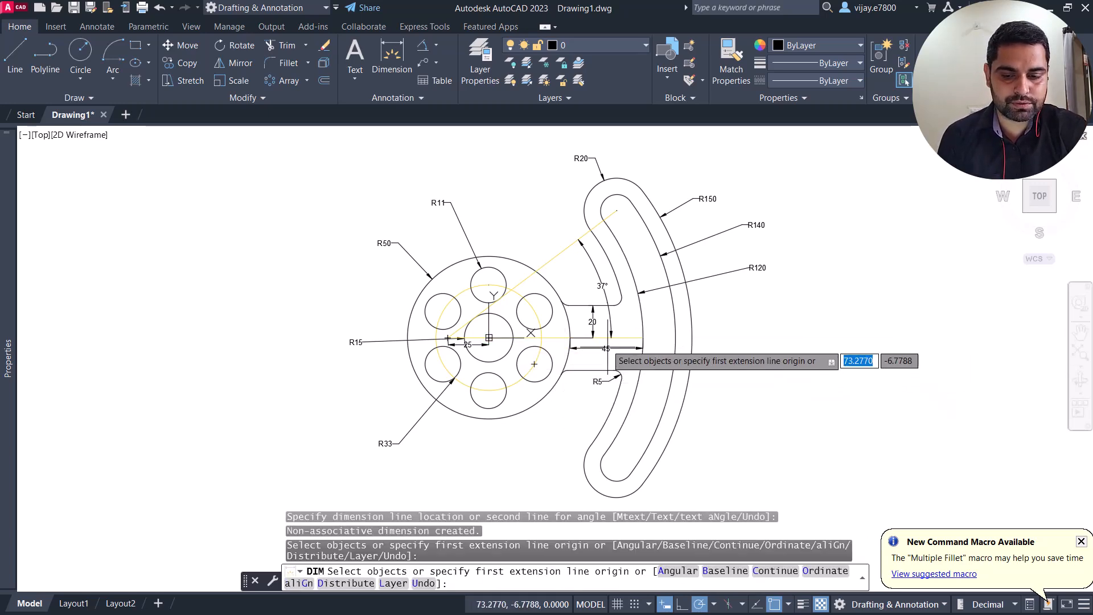
pyautogui.scroll(2, 605, 241)
pyautogui.scroll(-2, 592, 265)
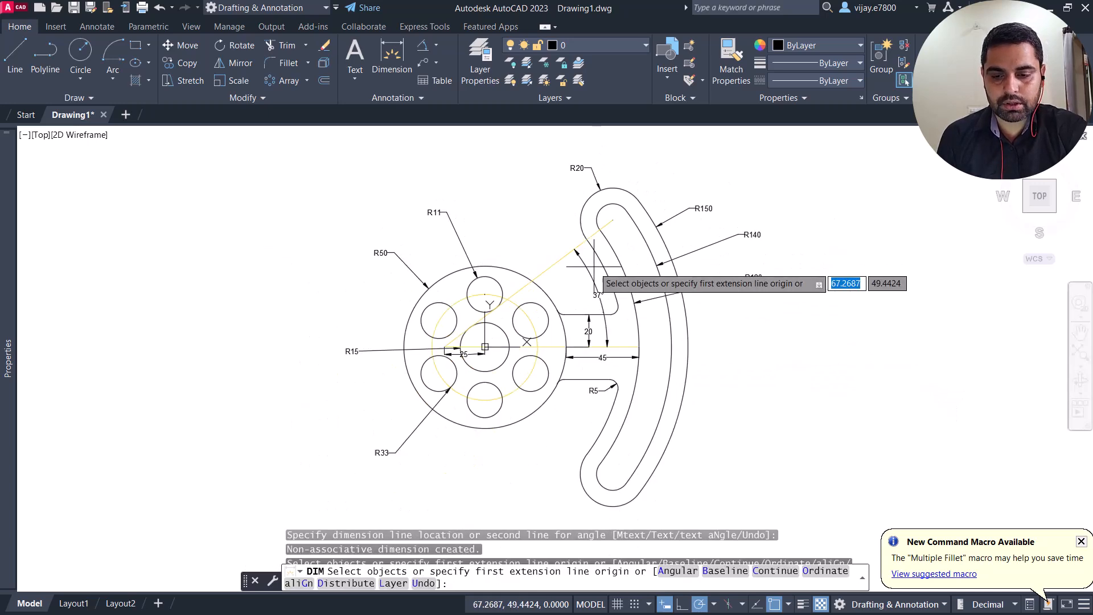